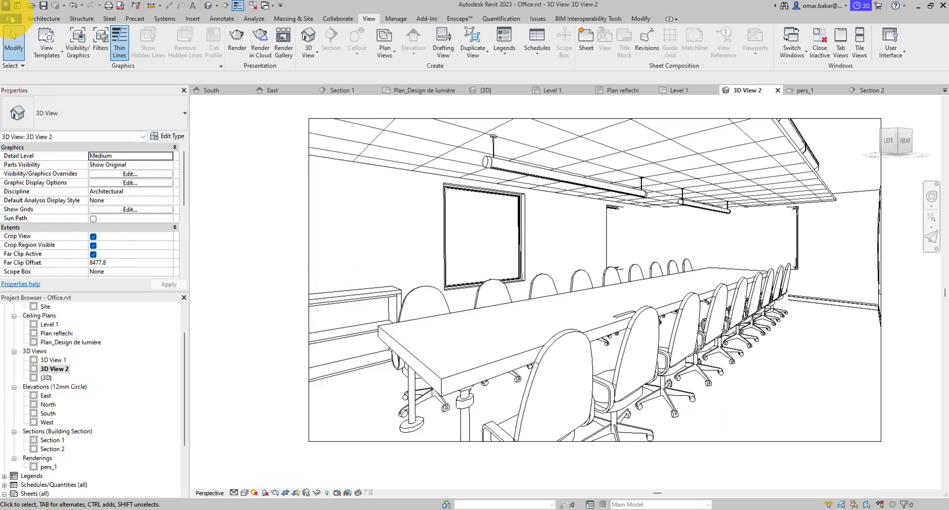
- Start a new family and open the English-Imperial family templates folder
click(11, 19)
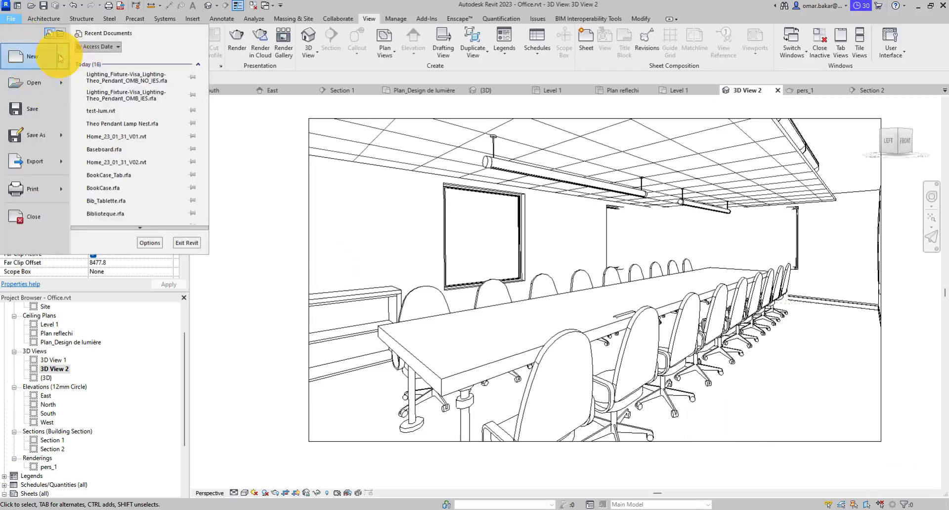
click(32, 55)
click(119, 91)
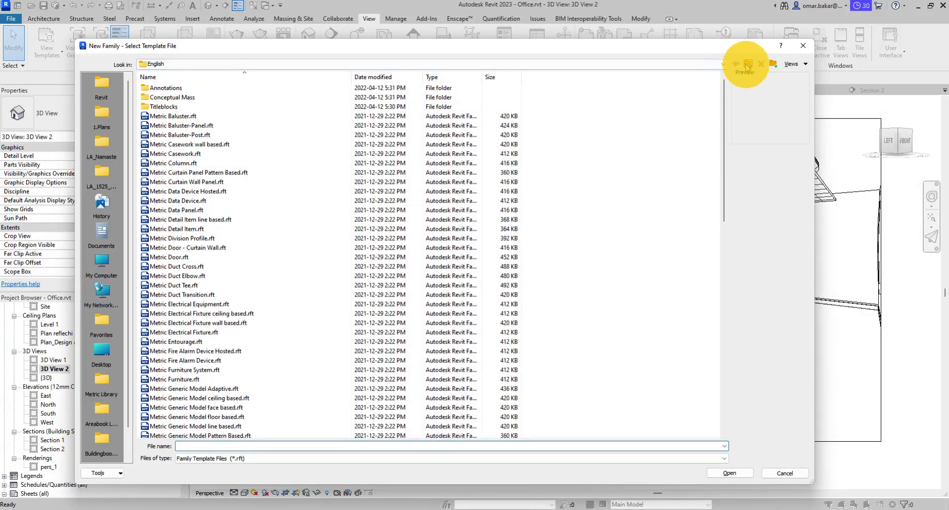
click(748, 64)
double_click(179, 116)
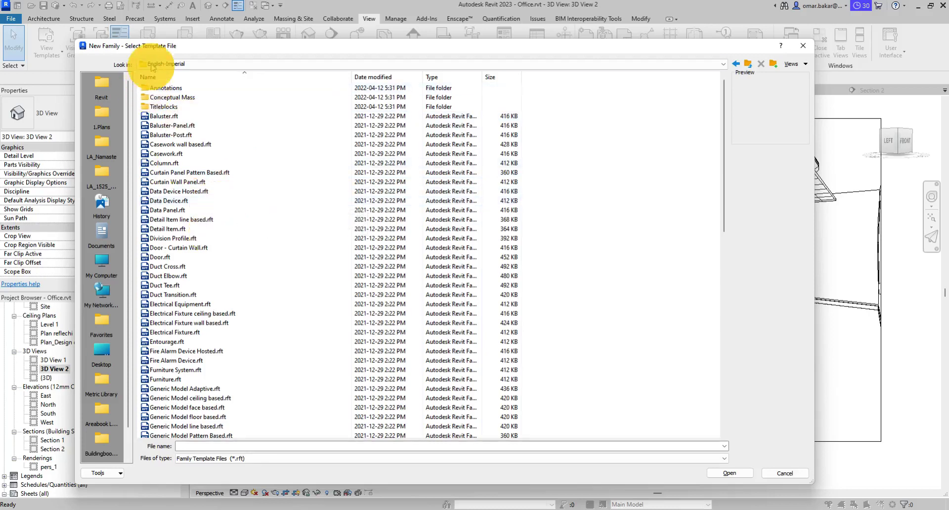
- Enlarge and reposition the template dialog, scrolling down to the lighting fixture templates
scroll(237, 197, down, 2)
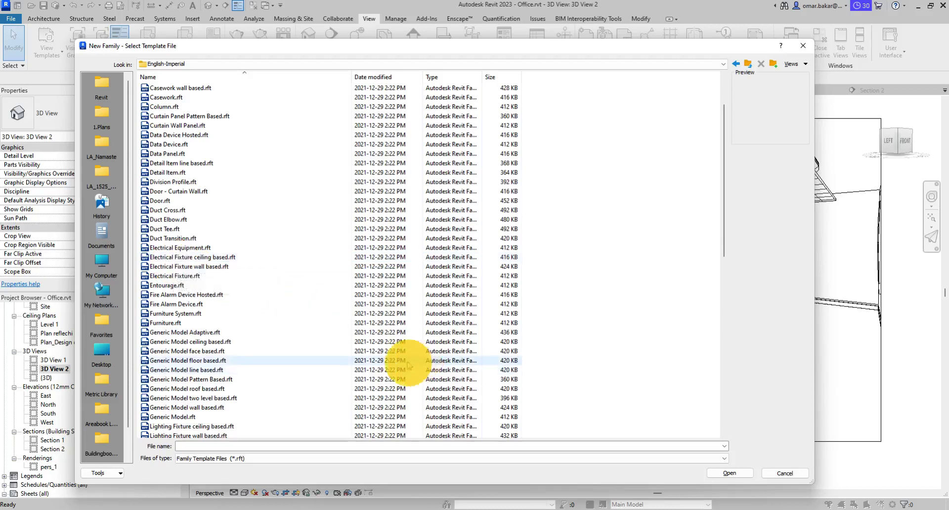
drag(806, 480, 917, 504)
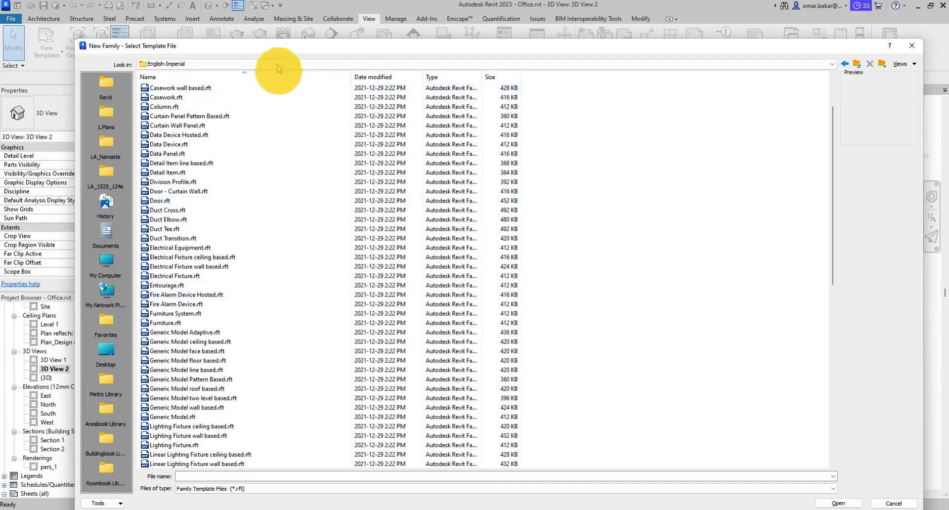
drag(245, 51, 216, 32)
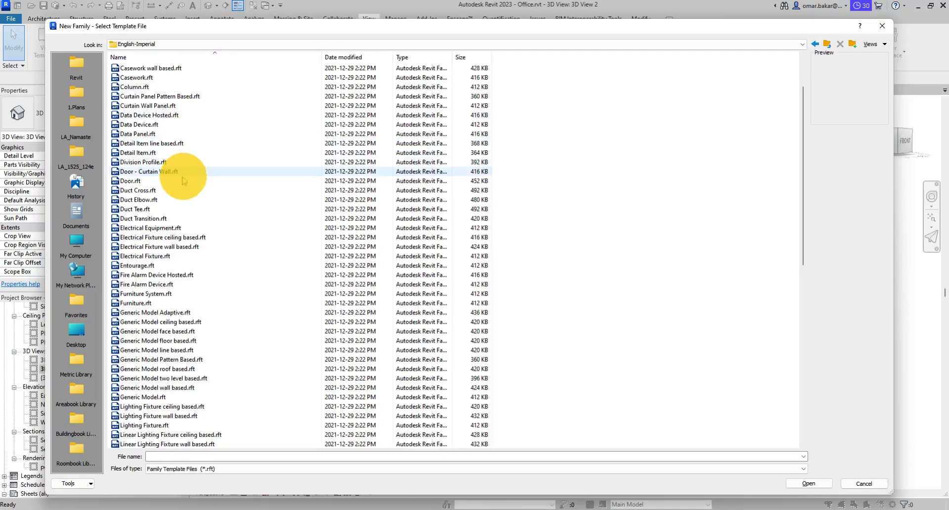
scroll(163, 247, down, 3)
scroll(213, 267, down, 1)
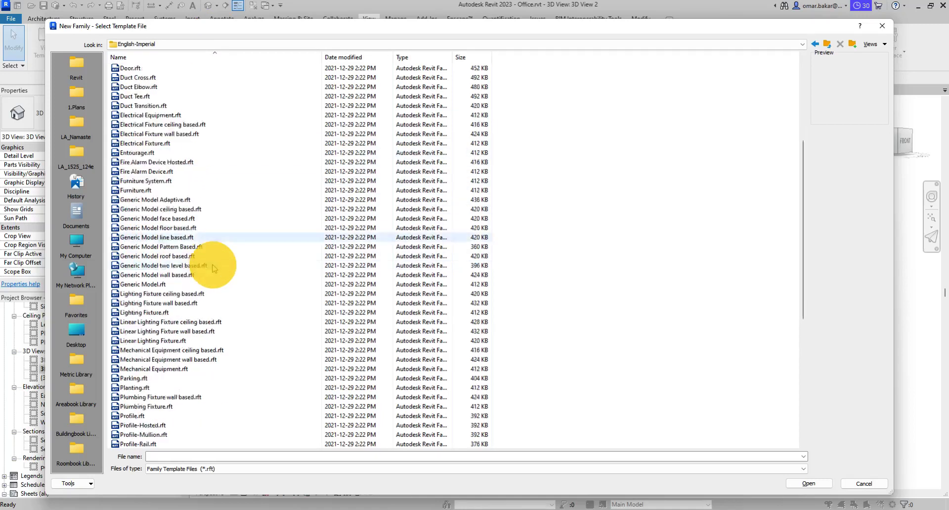
scroll(212, 264, down, 2)
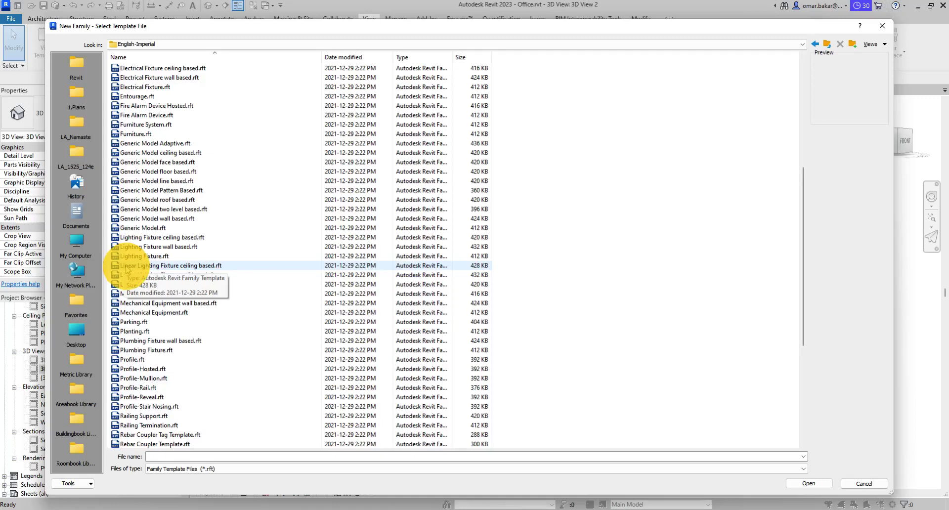
- Preview the Lighting Fixture and Linear Lighting Fixture templates, ending on Linear Lighting Fixture.rft
click(126, 268)
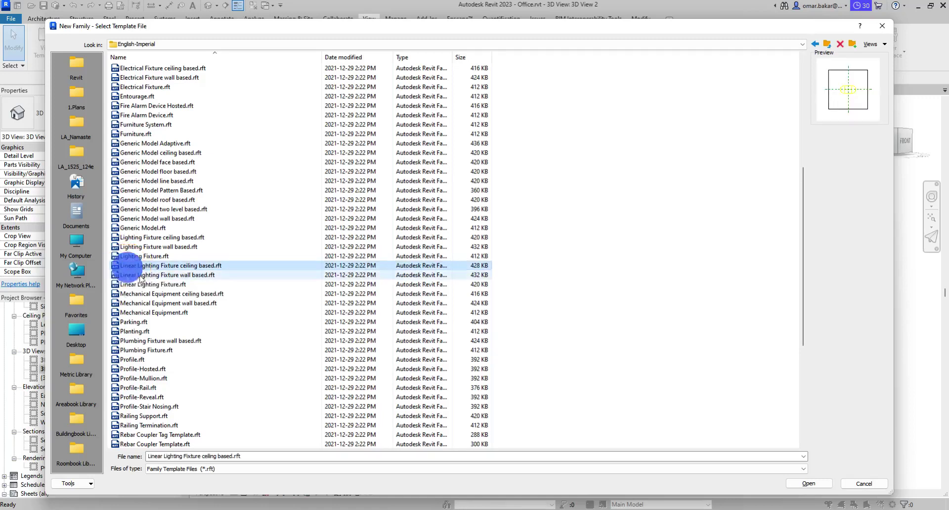
click(133, 274)
click(142, 285)
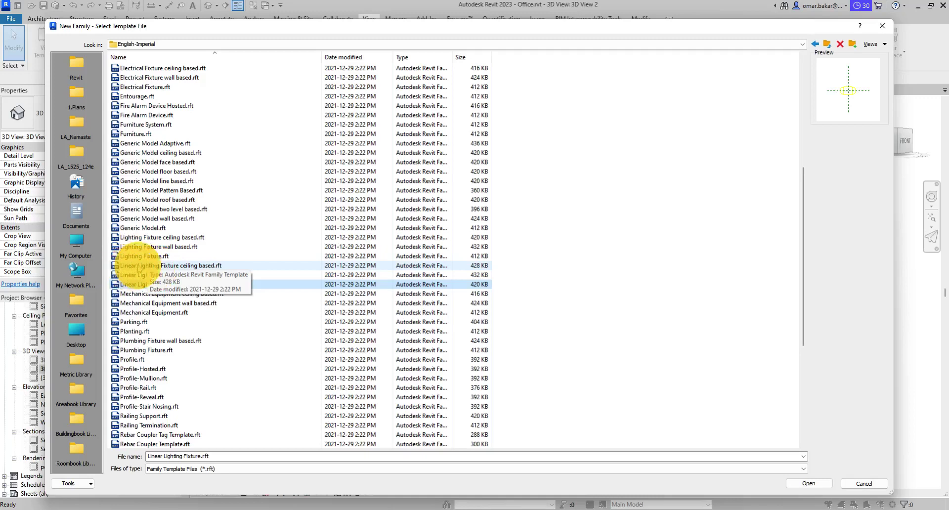
click(141, 240)
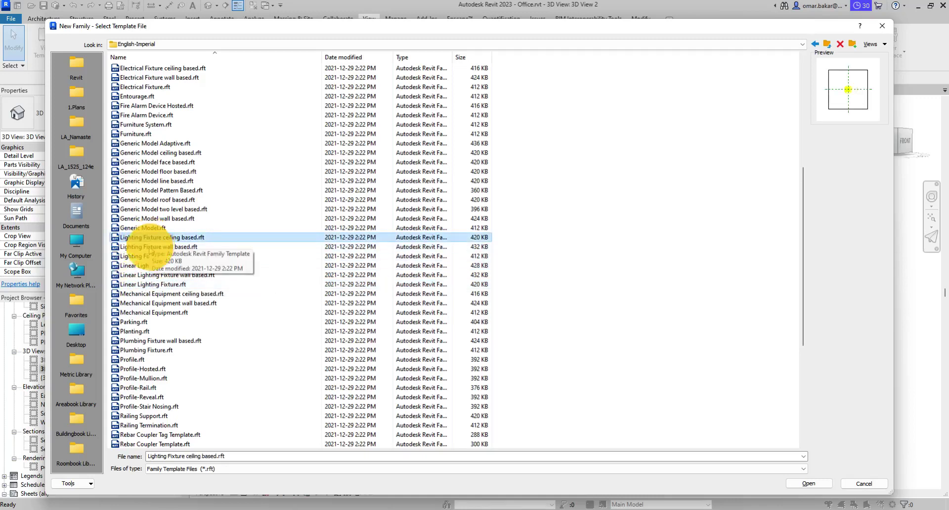
click(140, 247)
click(135, 256)
click(127, 266)
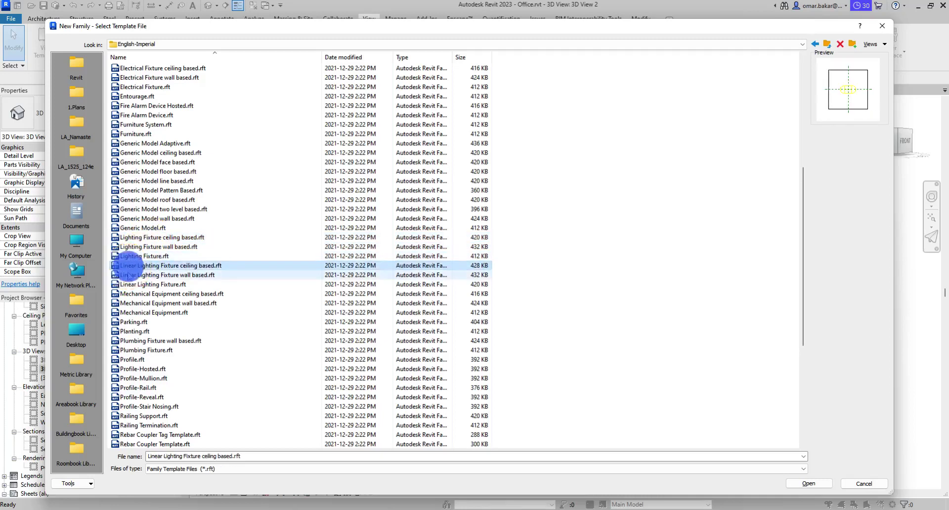
click(127, 275)
click(129, 285)
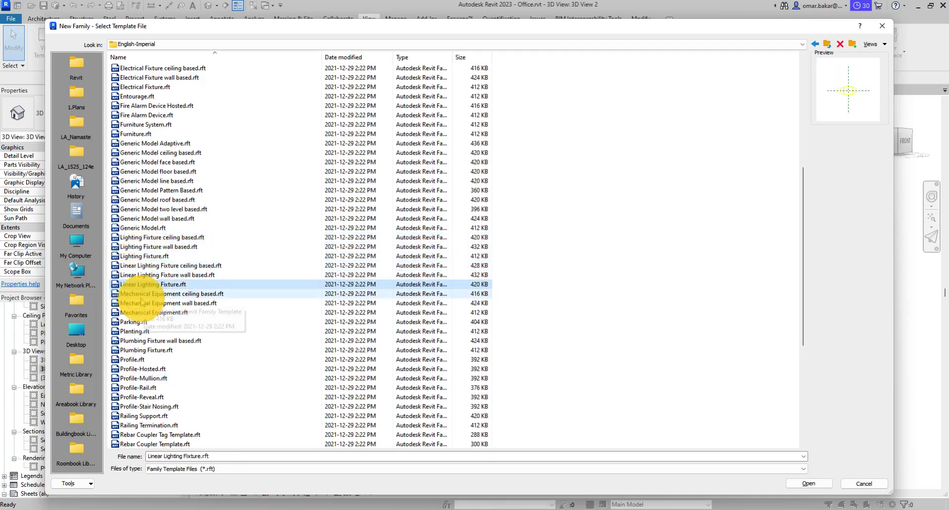
mouse_move(168, 303)
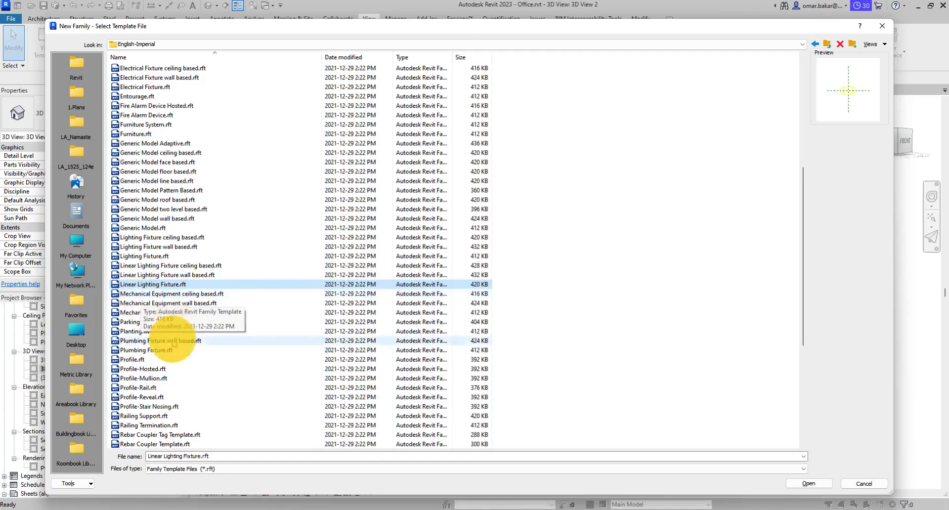
- Scroll through the template list and bring up the file list display options
scroll(202, 365, down, 1)
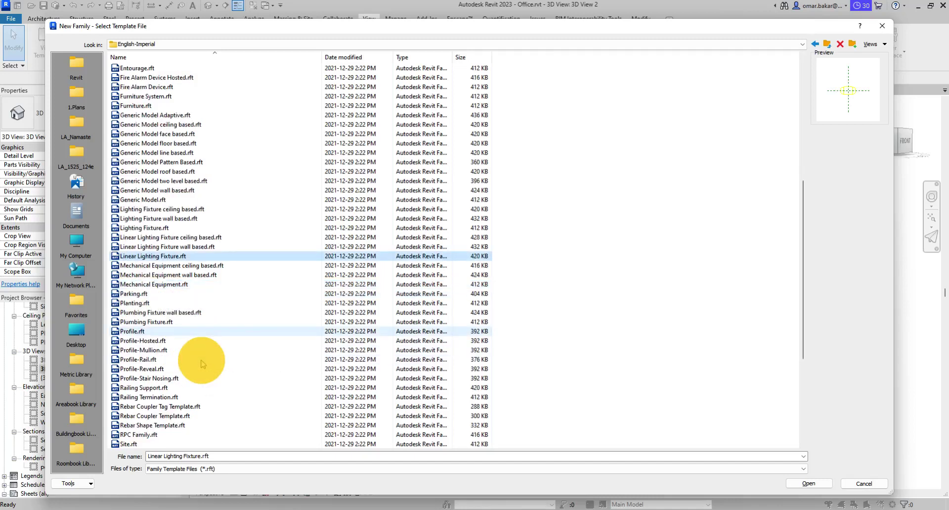
scroll(202, 364, down, 2)
scroll(186, 341, down, 3)
scroll(182, 351, down, 1)
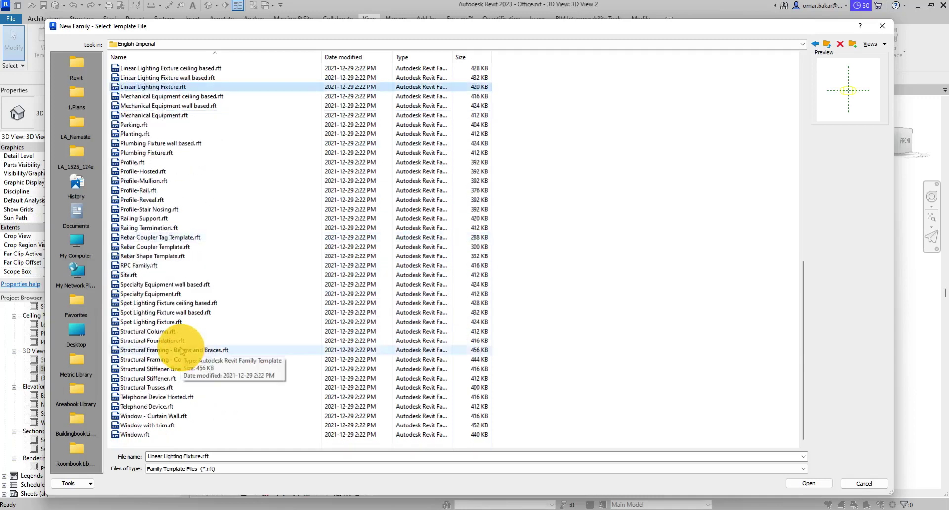
scroll(181, 351, up, 6)
scroll(180, 371, up, 4)
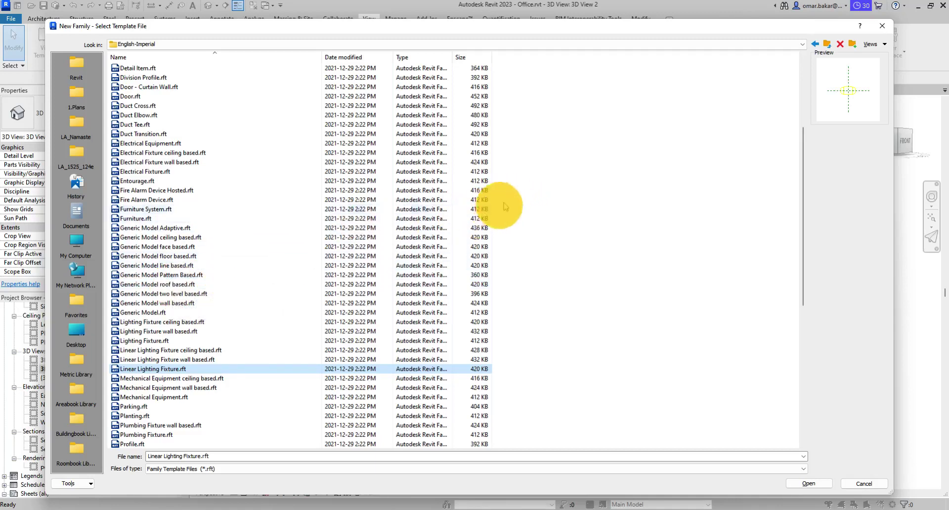
click(884, 44)
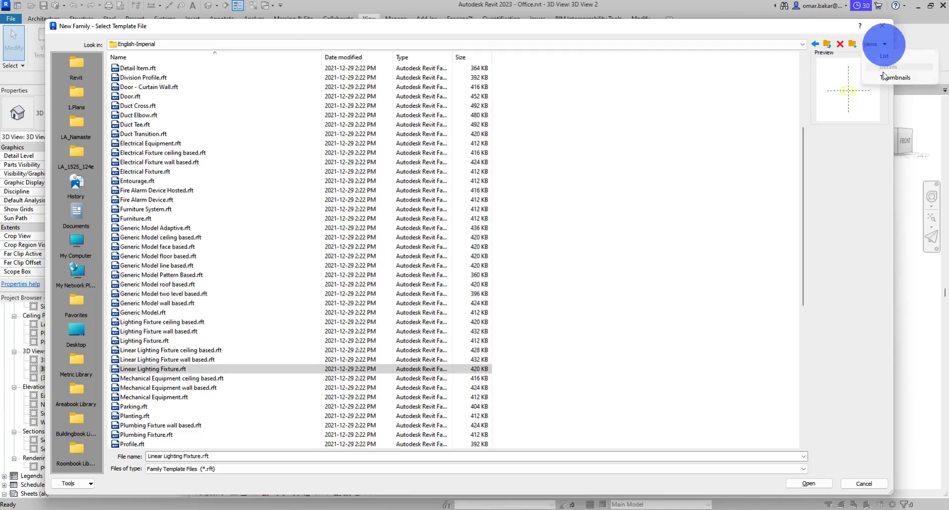
- Show templates as thumbnails and preview the lighting ones, ending on Spot Lighting Fixture wall based.rft
click(892, 77)
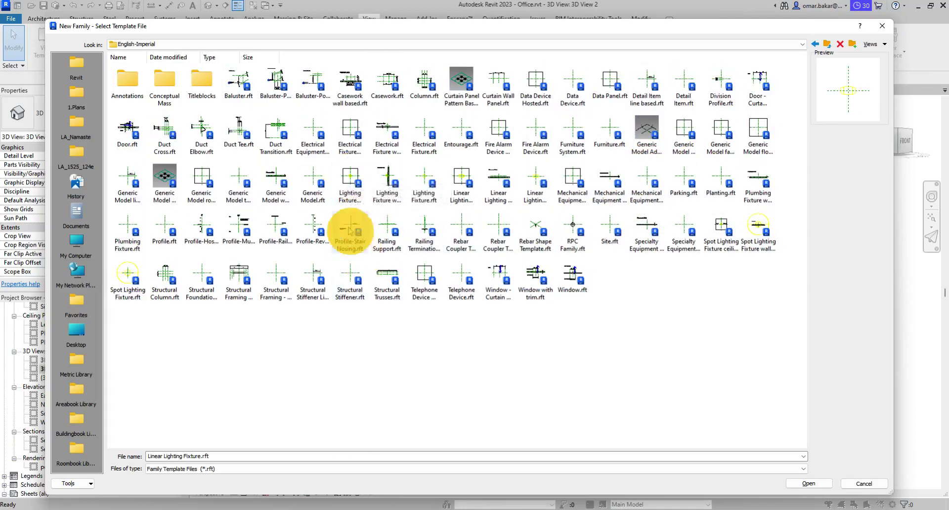
click(351, 179)
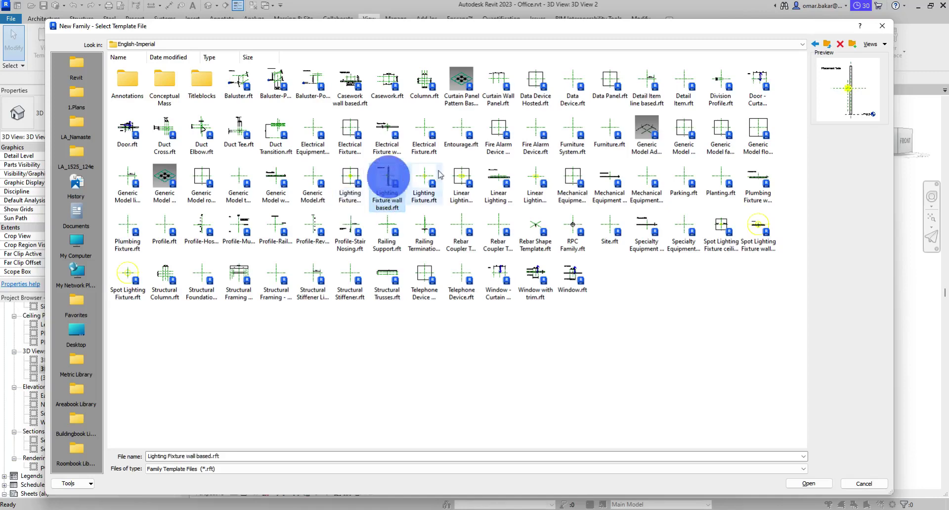
click(376, 189)
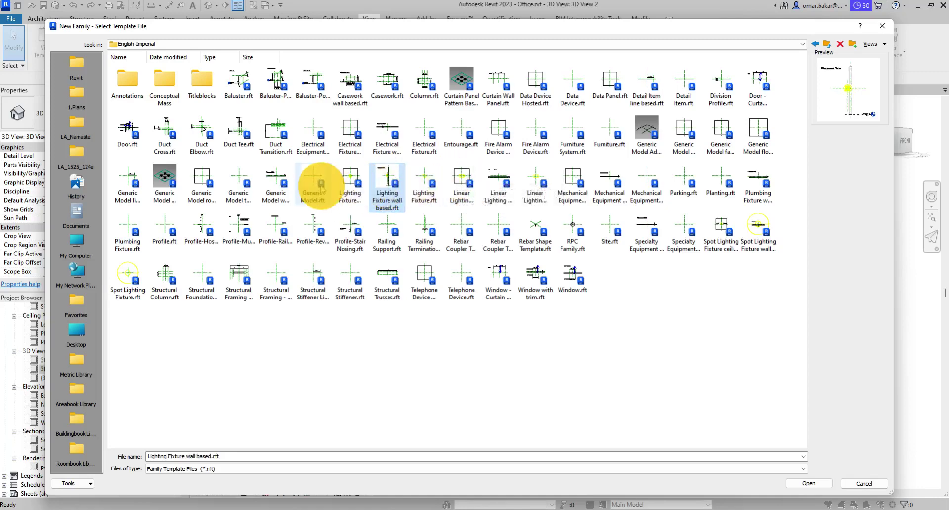
click(423, 177)
click(460, 193)
click(497, 177)
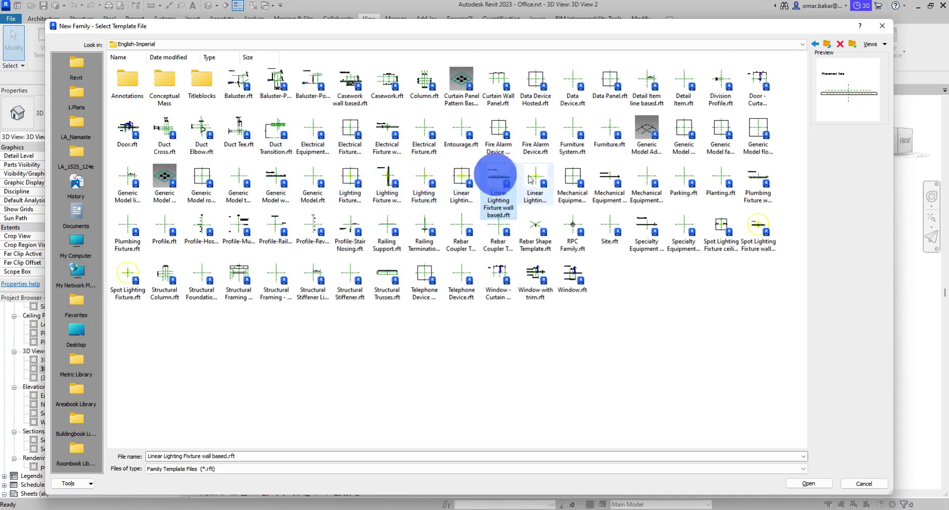
click(534, 179)
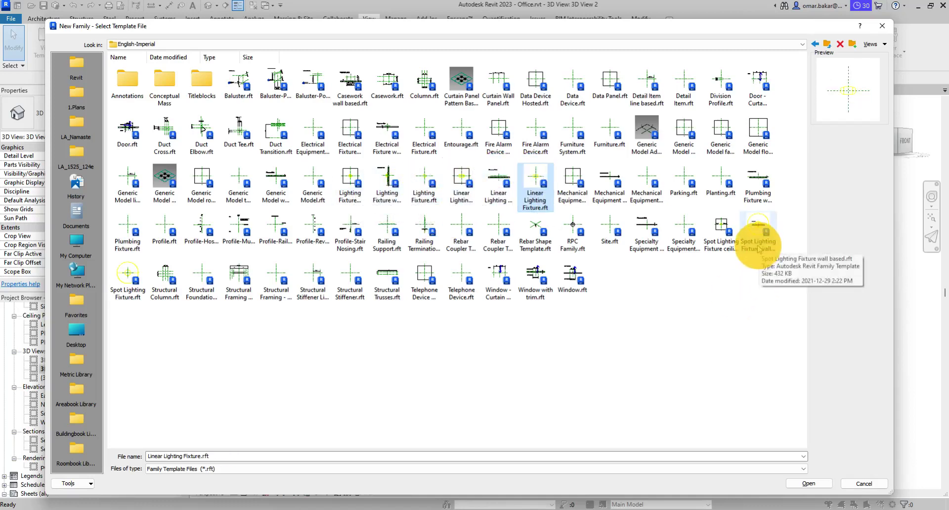
click(756, 232)
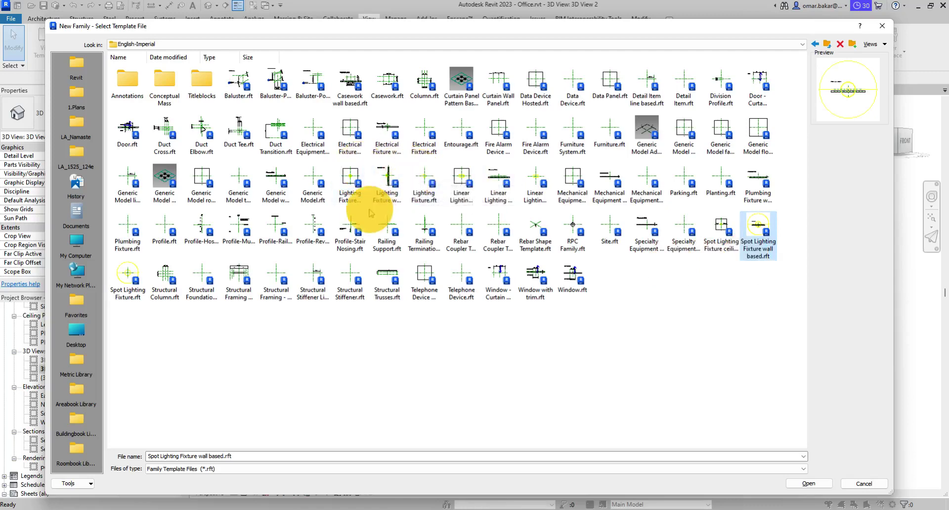
- Compare a few more templates, then create Family15 from Lighting Fixture ceiling based.rft
click(341, 189)
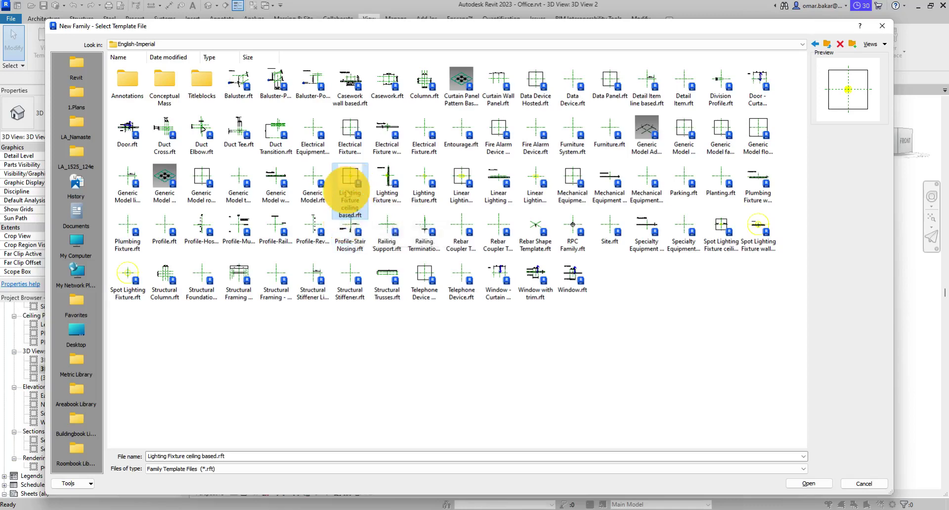
mouse_move(386, 188)
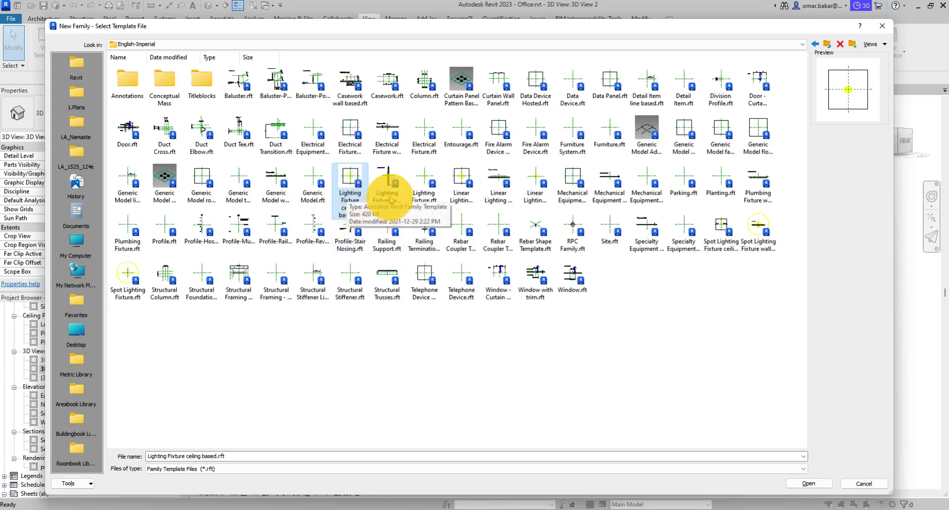
click(391, 200)
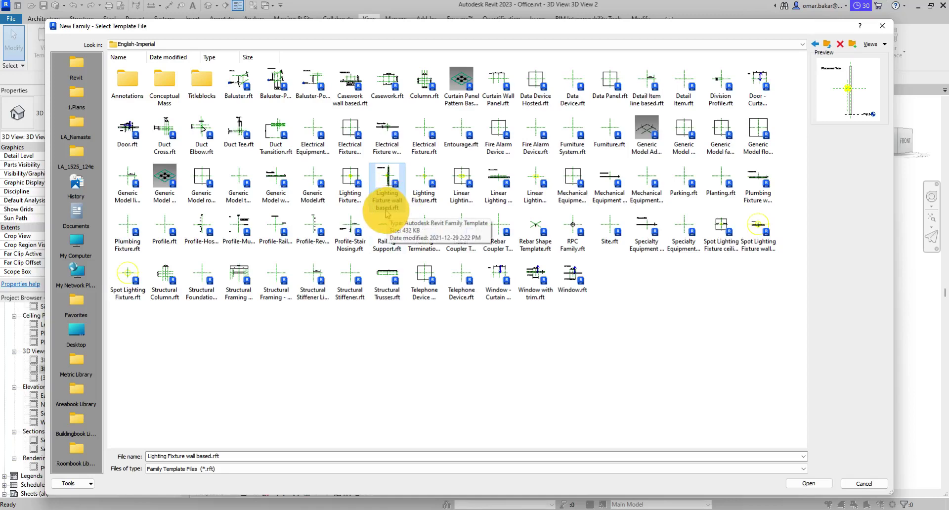
click(424, 202)
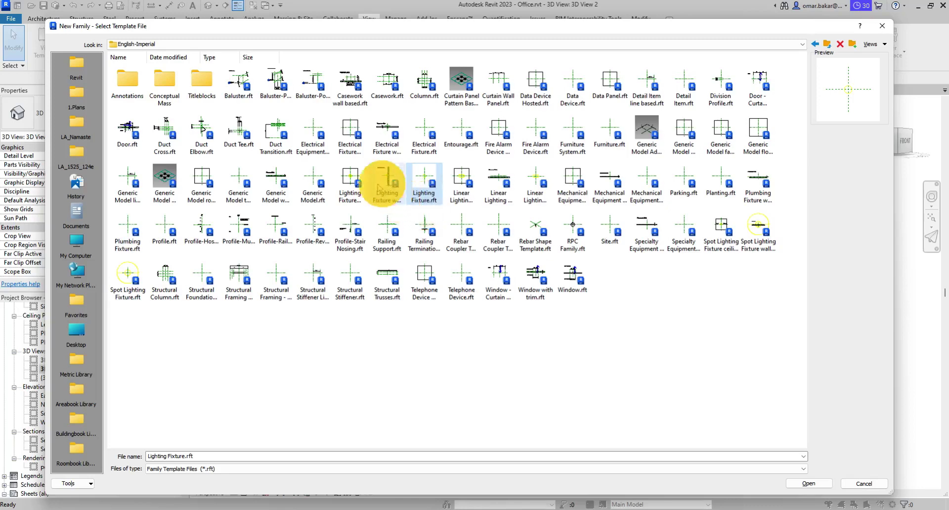
click(309, 196)
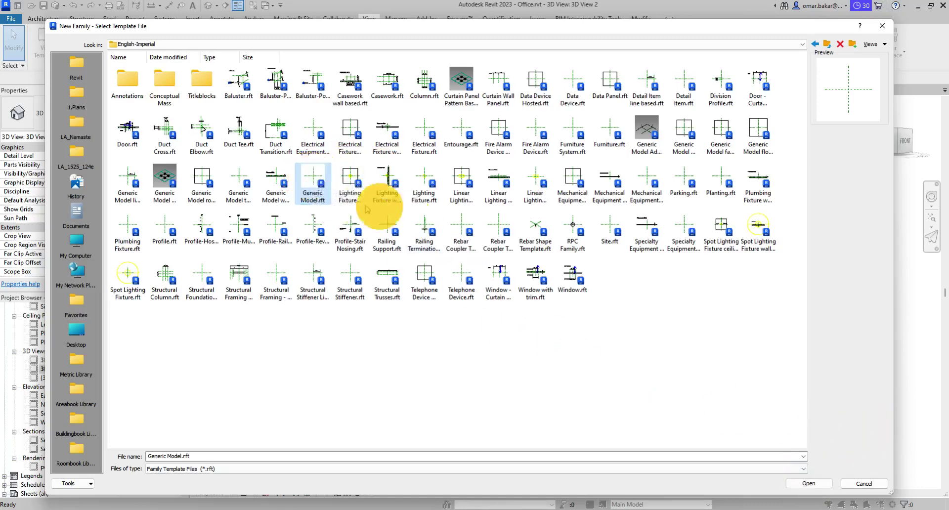
click(354, 206)
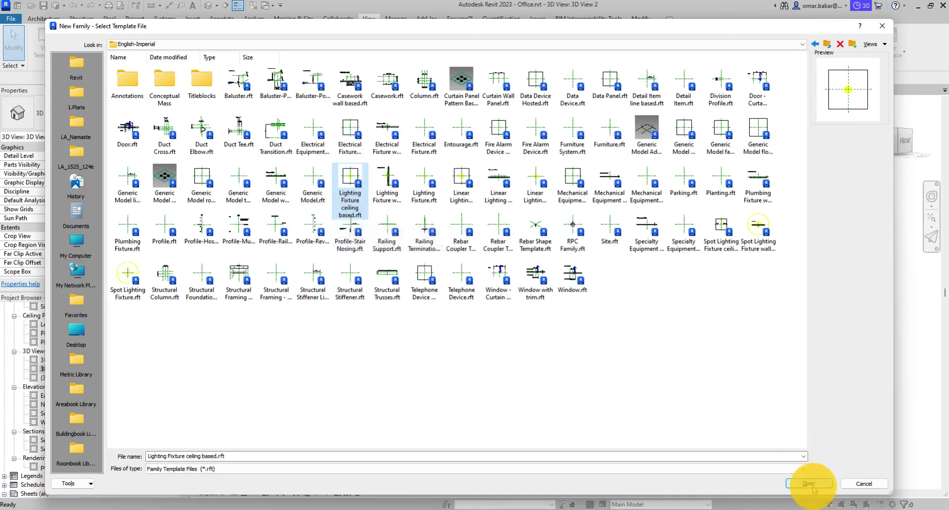
click(809, 484)
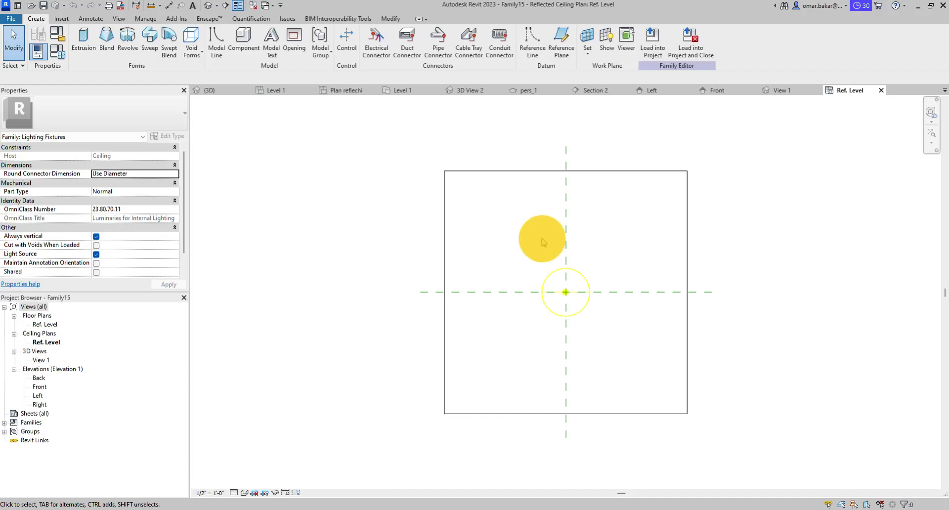
click(629, 172)
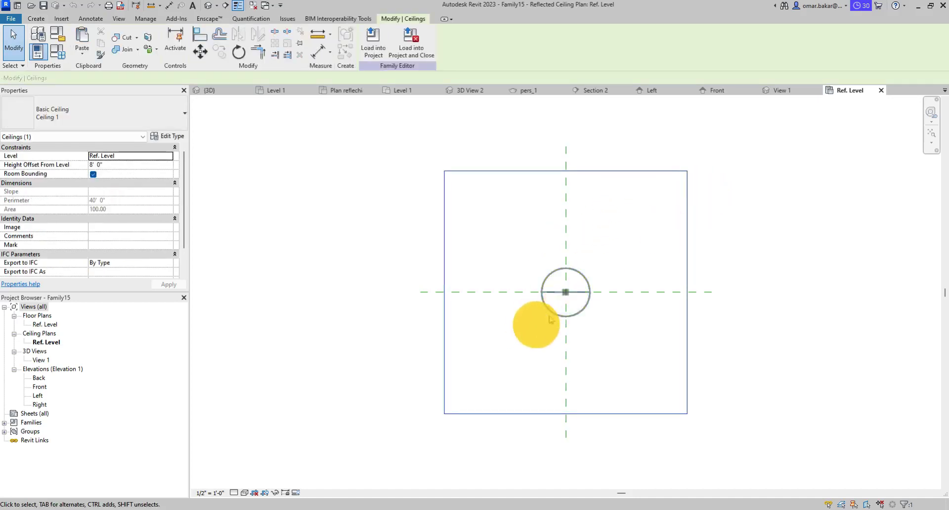
click(581, 310)
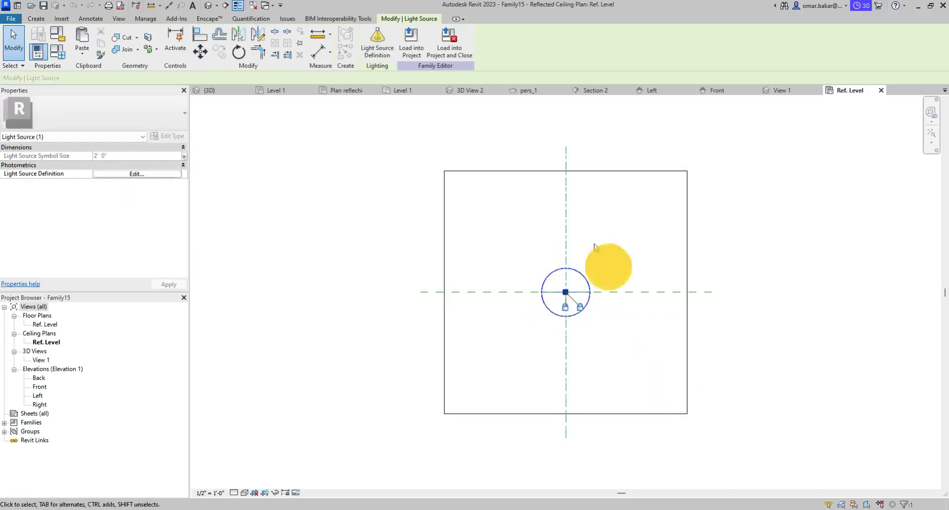
- Define the light source as emitting from a circle with Spot distribution and apply it
click(373, 39)
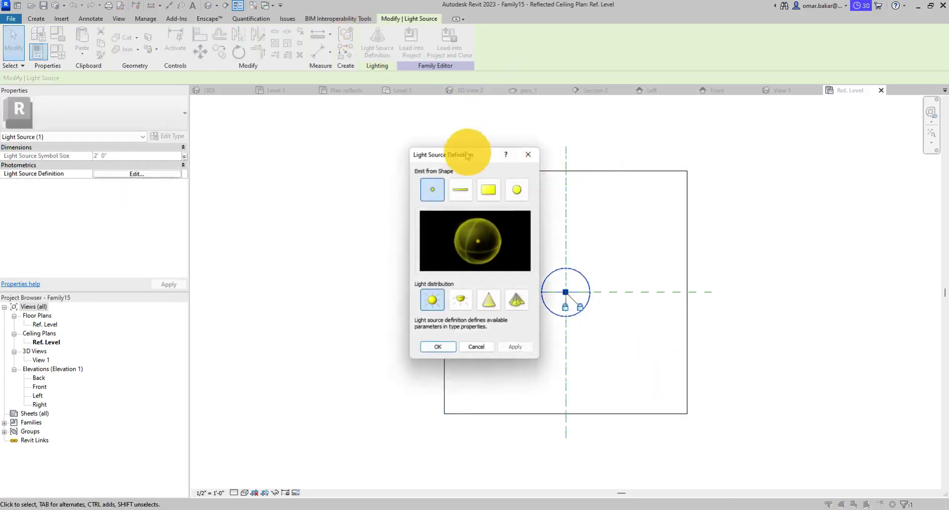
drag(466, 154, 326, 115)
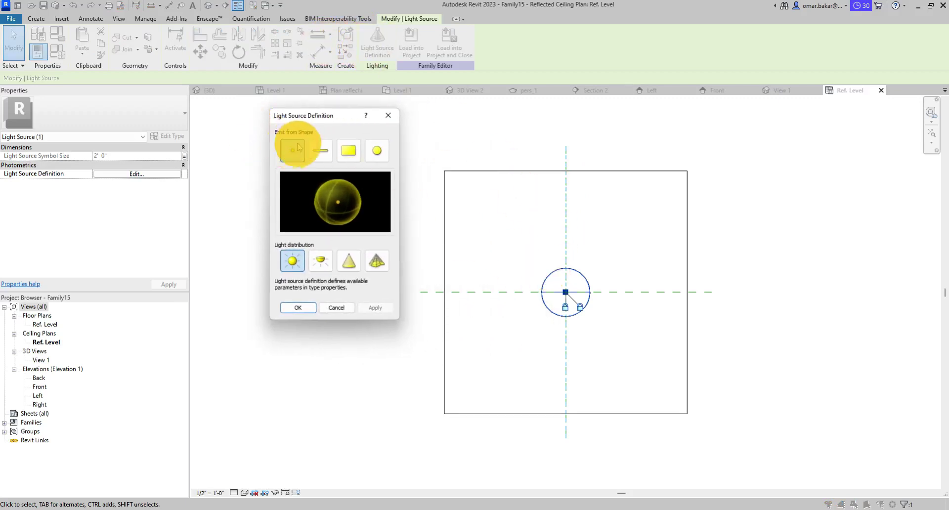
click(381, 154)
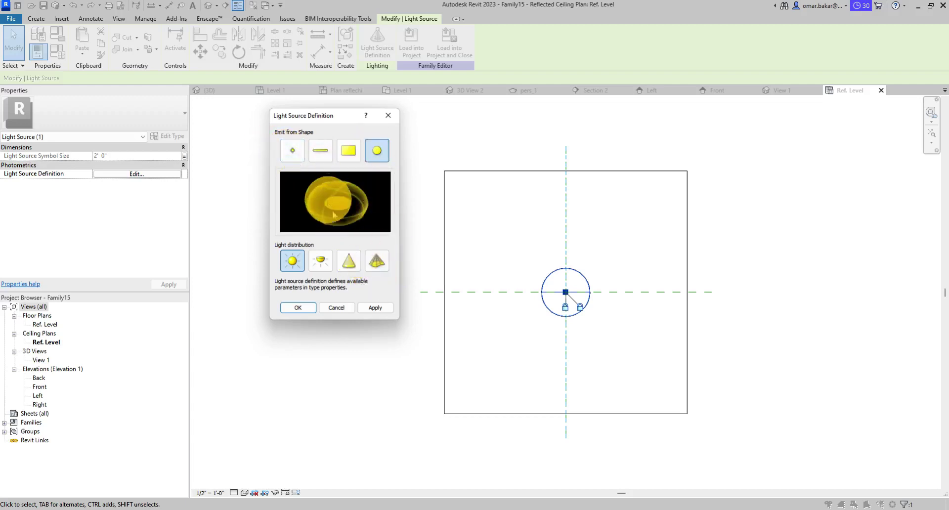
click(349, 262)
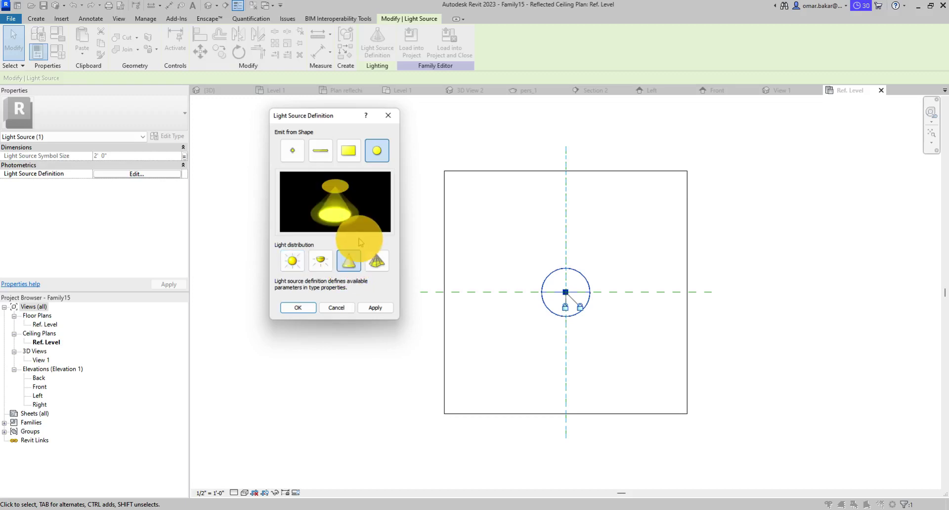
click(321, 262)
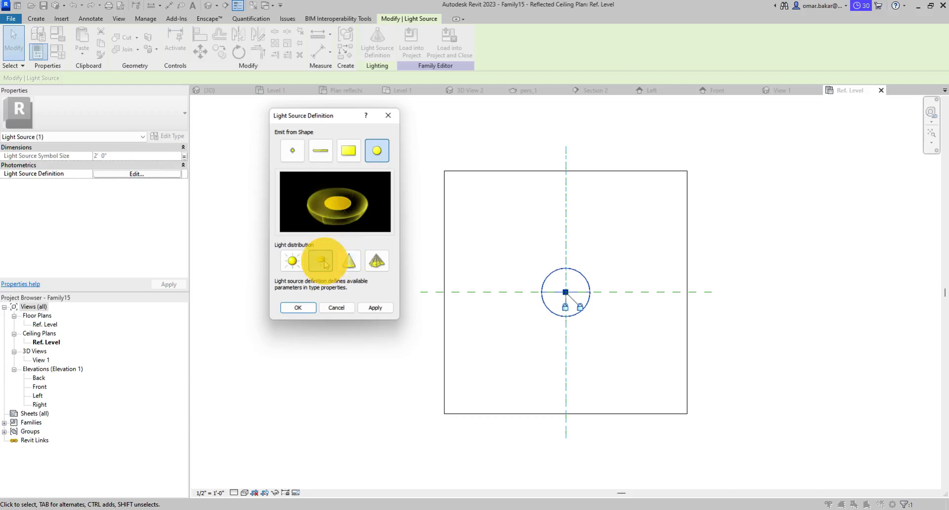
click(291, 265)
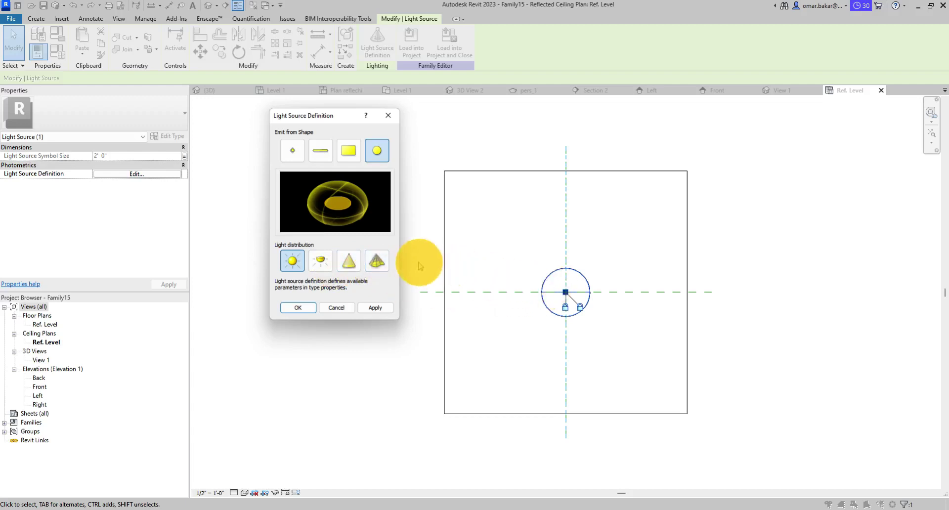
click(349, 260)
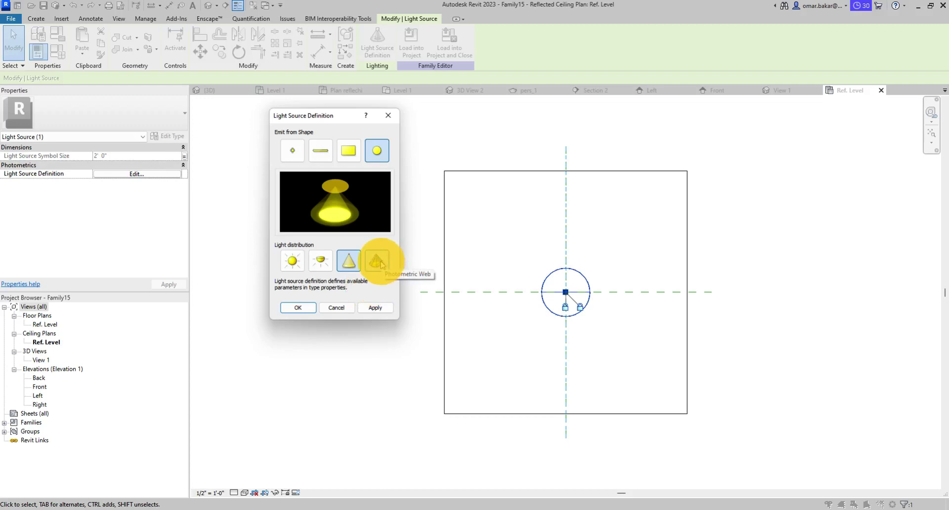
click(375, 307)
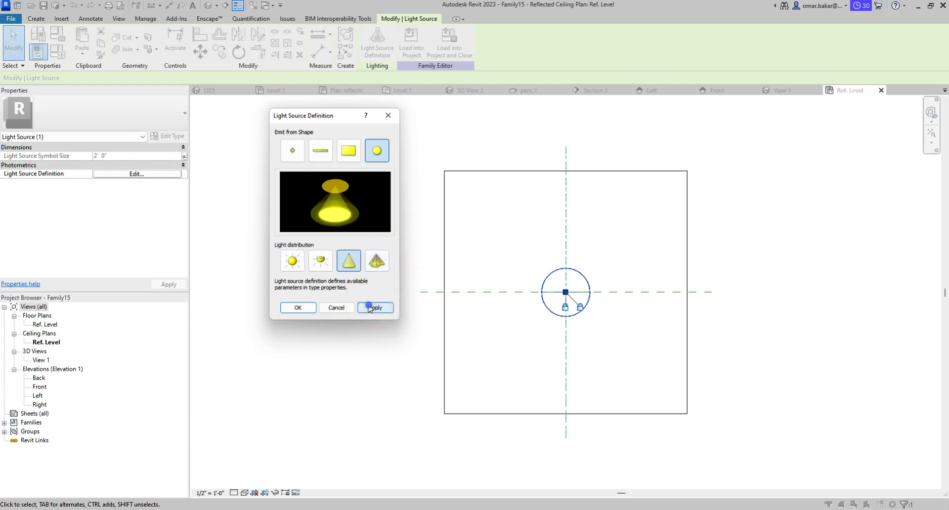
- Confirm the circular spot definition and zoom and pan to inspect the light symbol
click(298, 308)
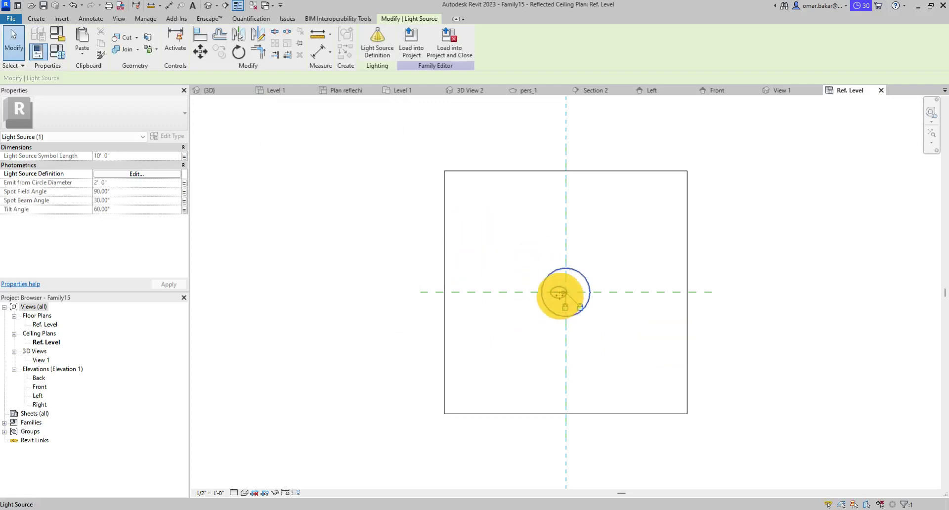
scroll(588, 291, up, 3)
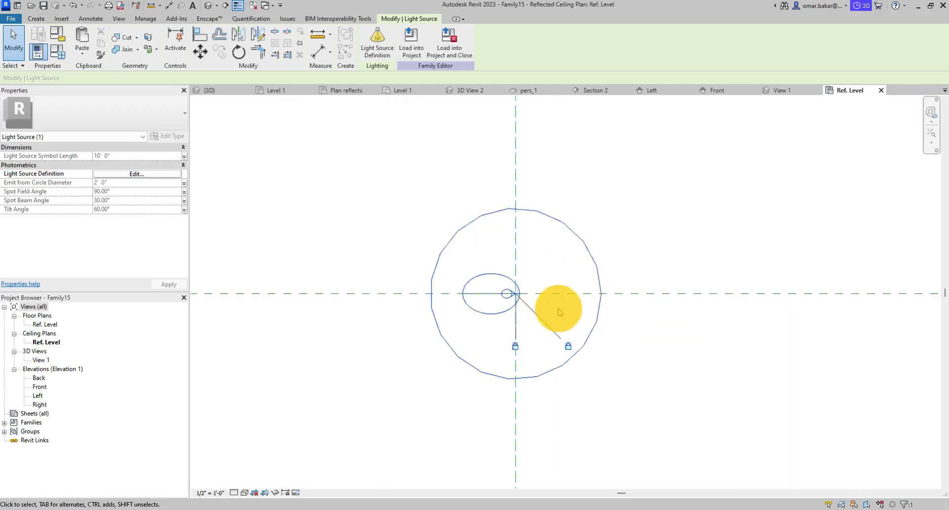
scroll(524, 276, down, 2)
scroll(524, 277, down, 2)
scroll(527, 280, down, 2)
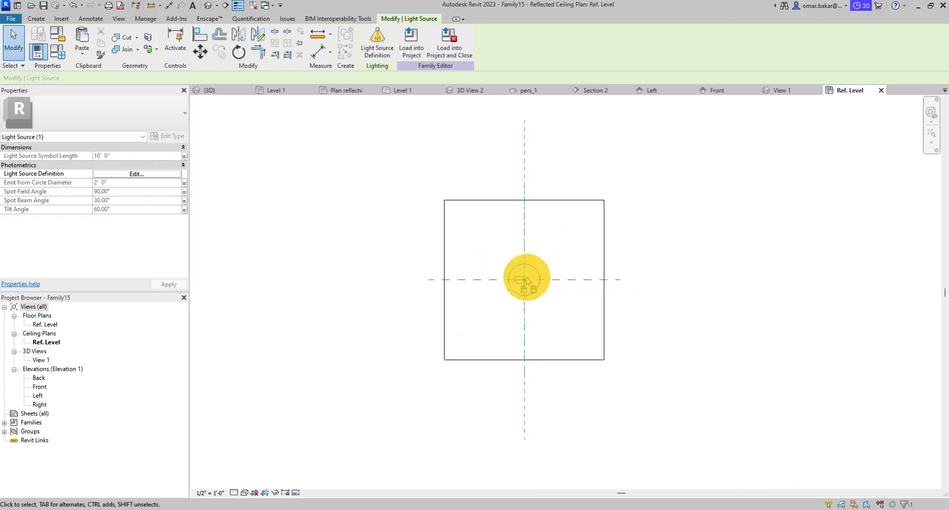
middle_drag(527, 280, 508, 284)
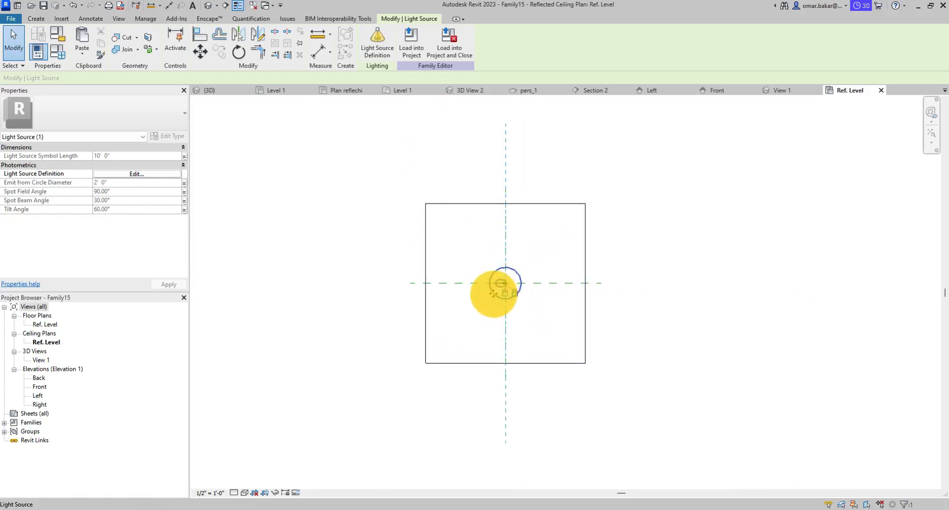
- In Family Types, set the Light Source Symbol Length to 0' 4"
click(58, 54)
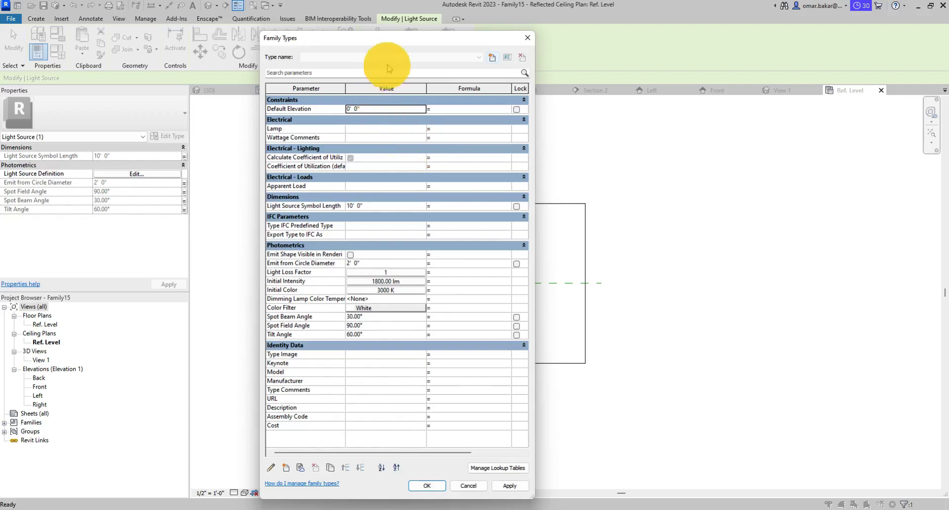
drag(388, 39, 296, 35)
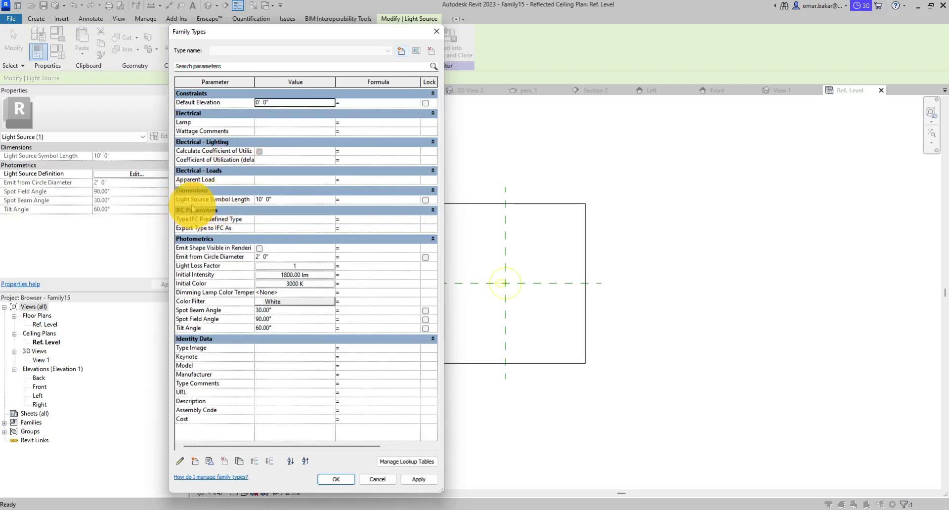
click(262, 199)
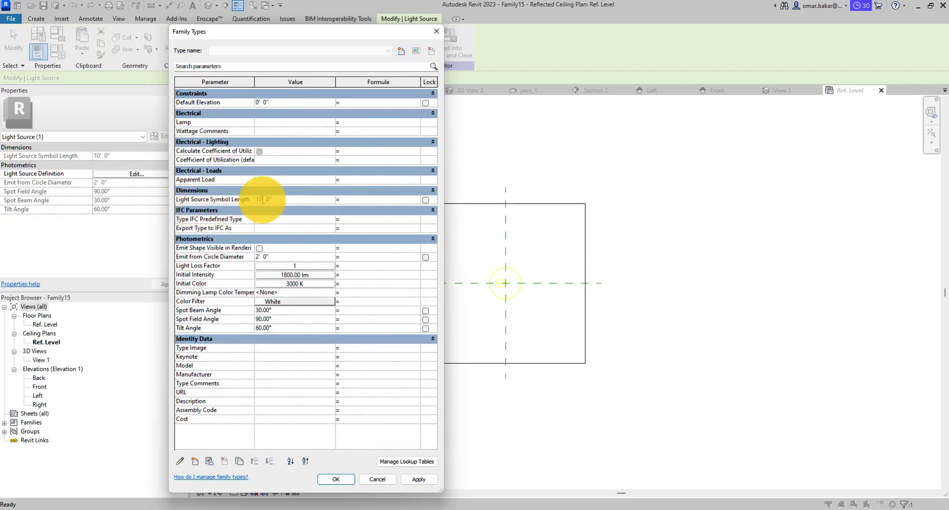
drag(269, 200, 205, 199)
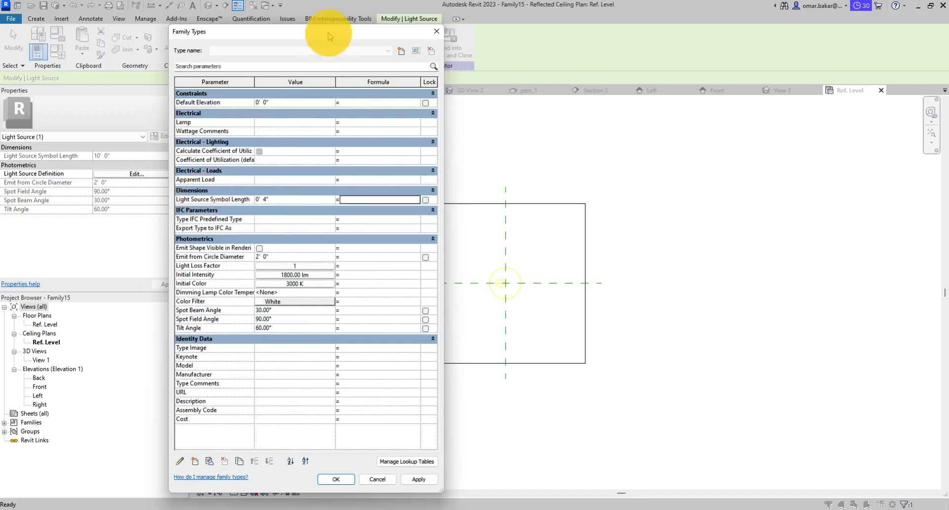
drag(328, 31, 267, 35)
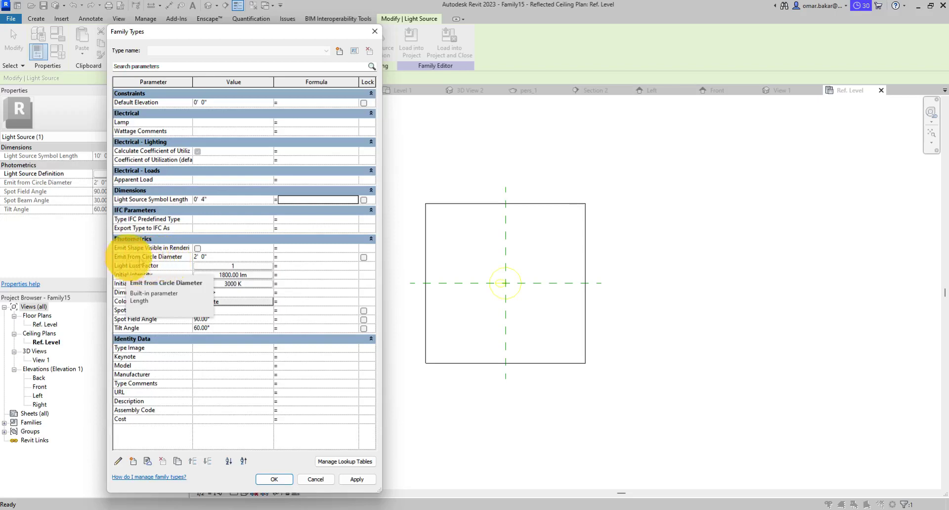
- Set Emit from Circle Diameter to 4" and bring up the Initial Color settings
click(204, 255)
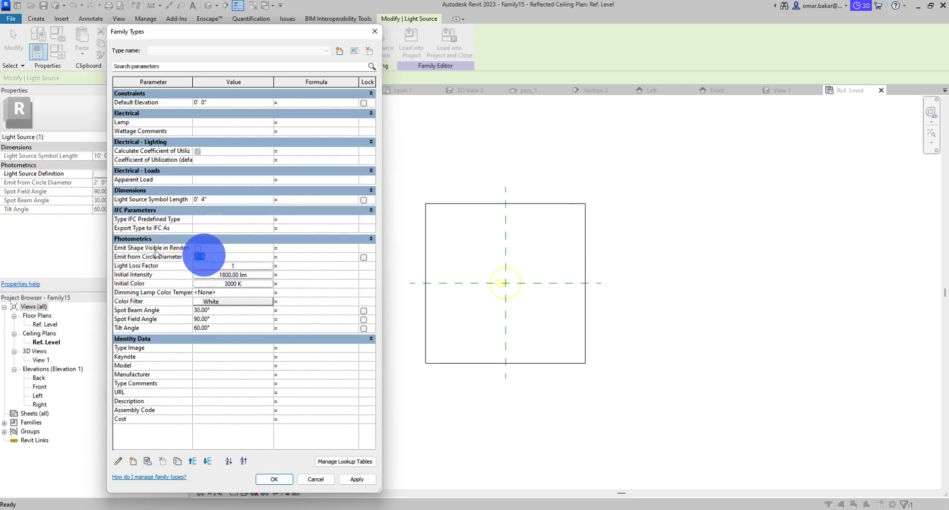
text(4)
click(222, 253)
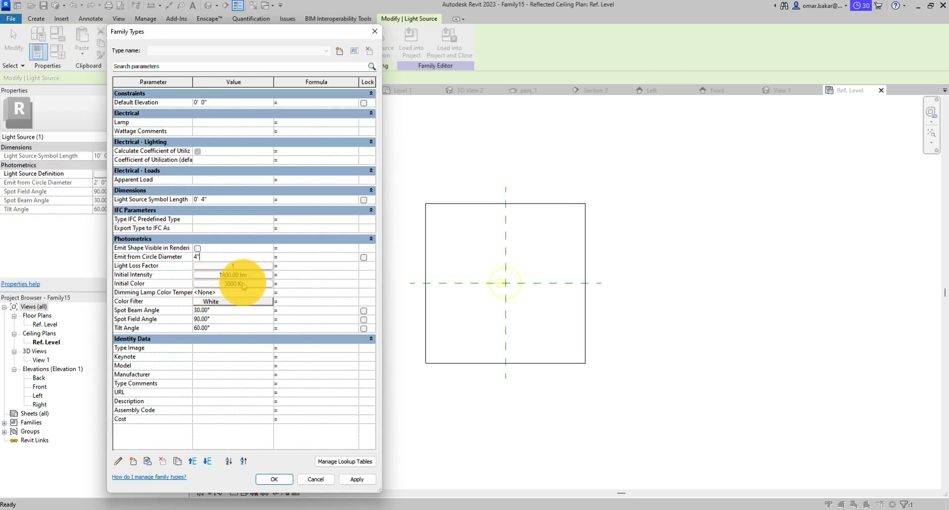
click(239, 285)
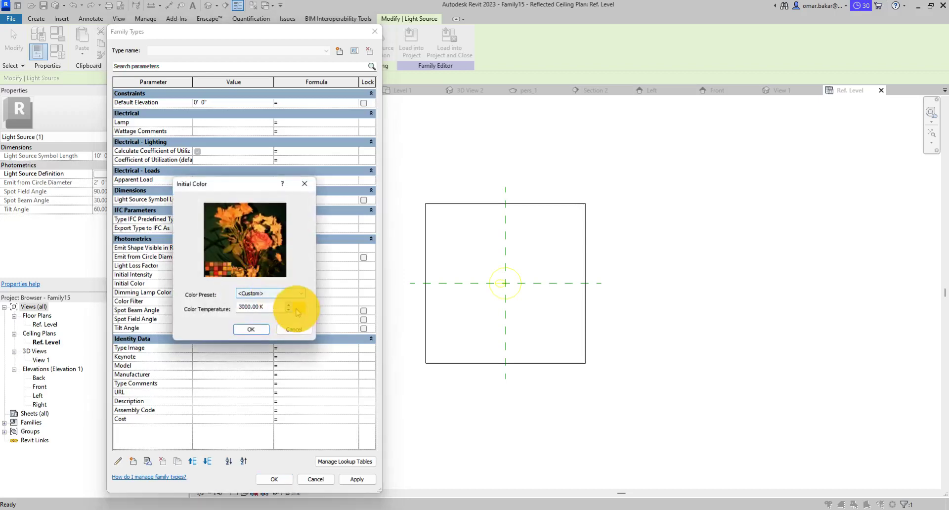
- Try the D65 and D50 Reference White colour presets, then settle on Custom
click(290, 293)
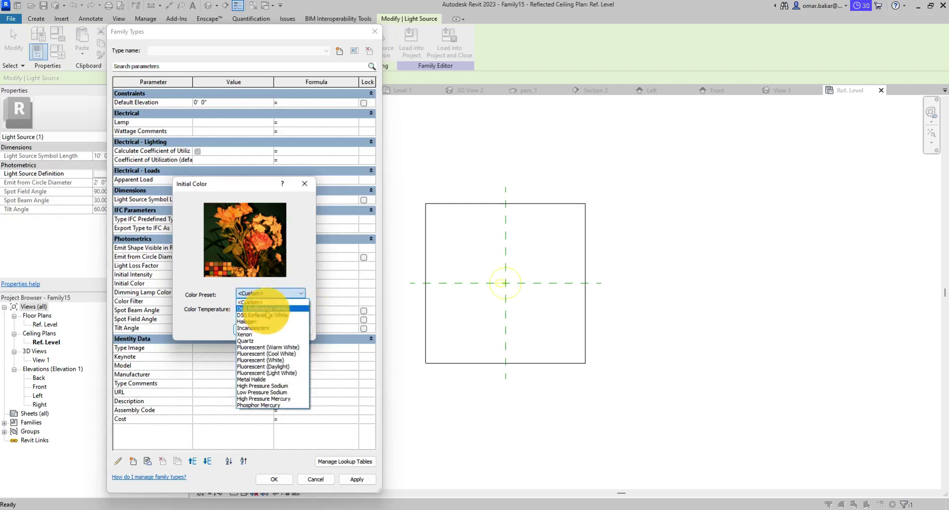
click(267, 310)
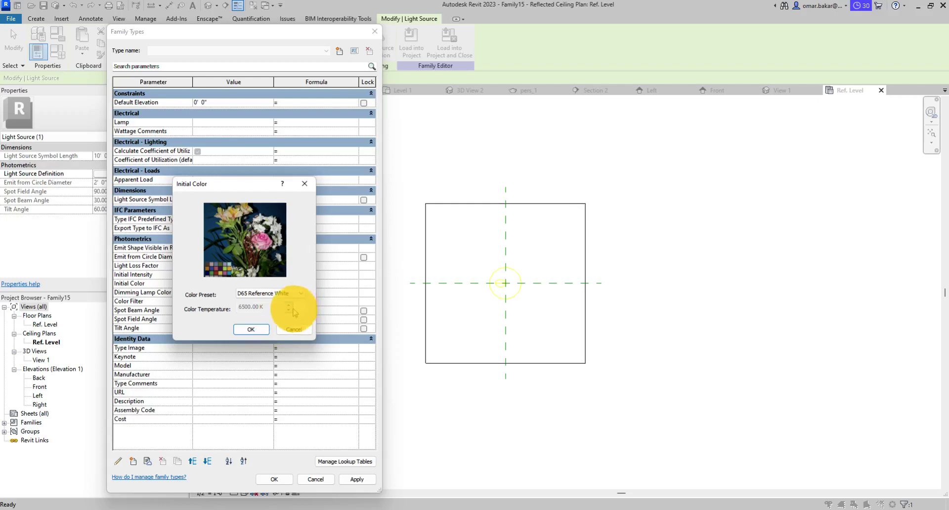
click(289, 293)
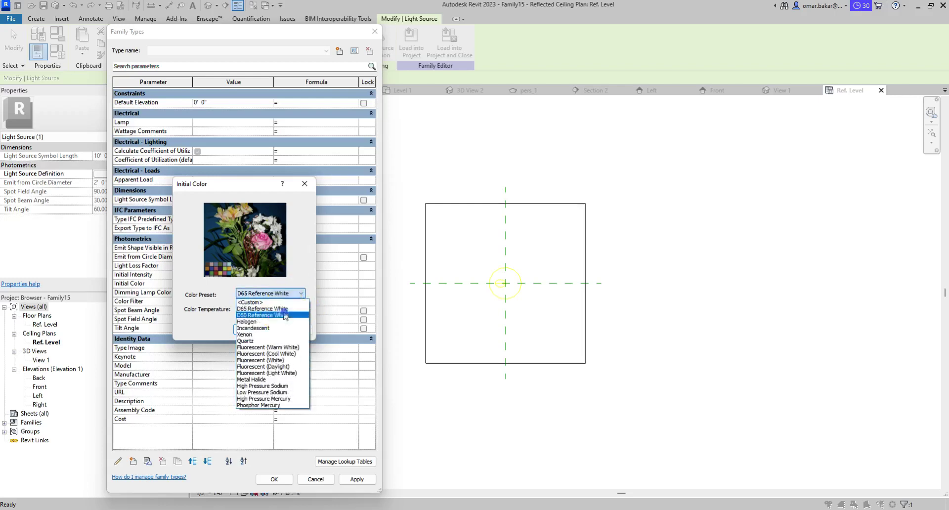
click(285, 315)
click(300, 295)
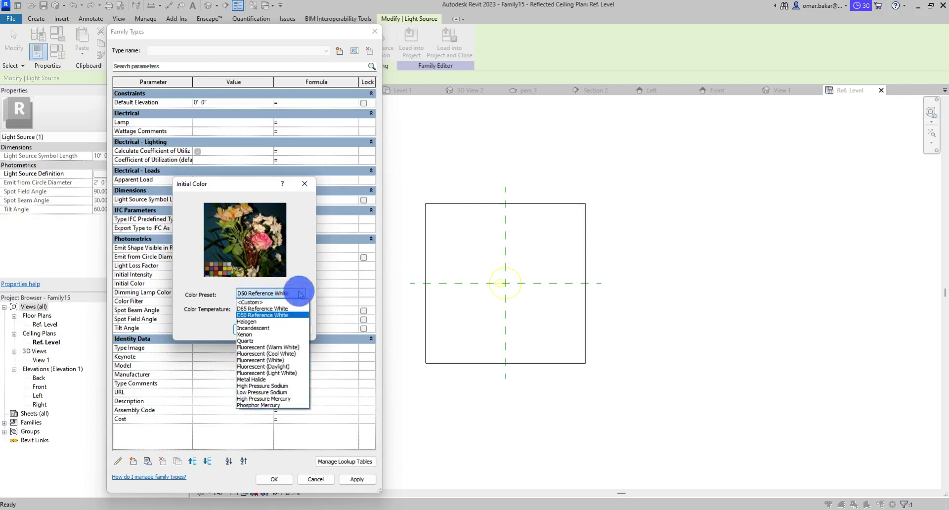
click(291, 294)
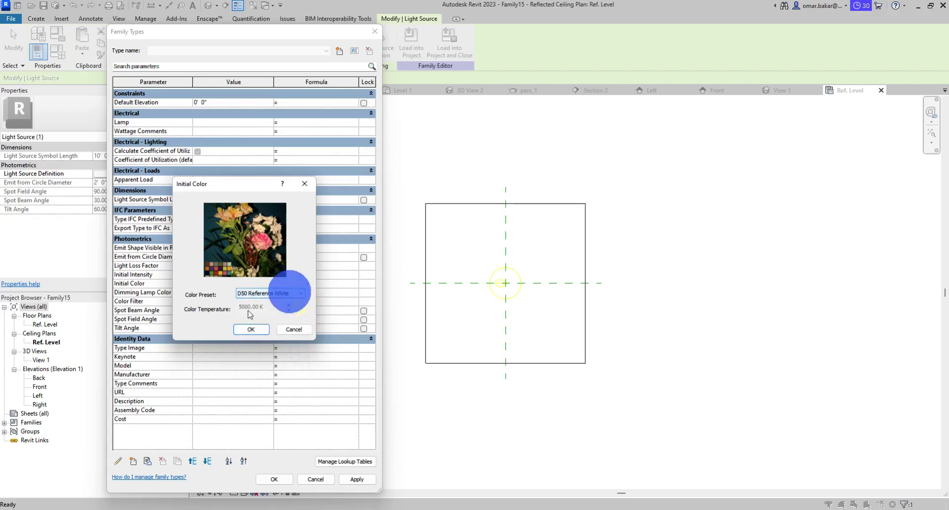
click(286, 294)
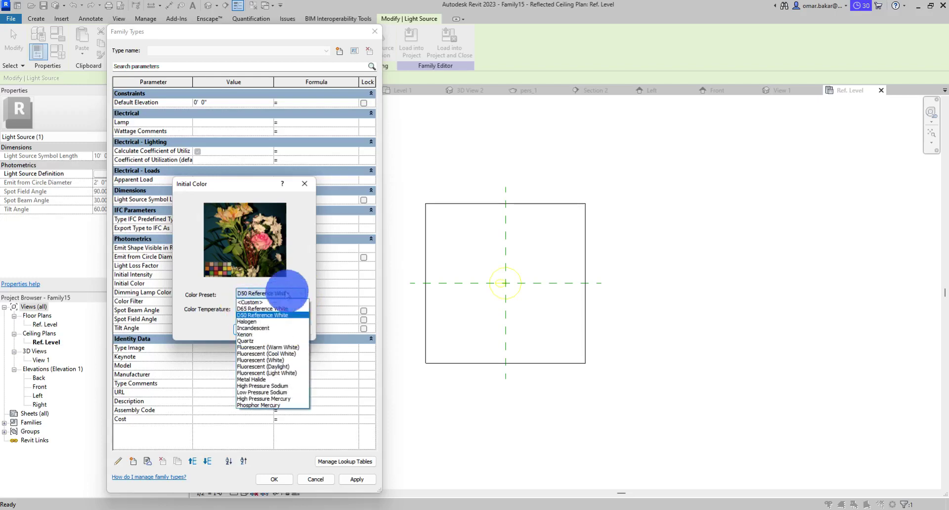
click(272, 302)
- Set the initial colour temperature to 5500 K and confirm the light's photometric settings
double_click(247, 306)
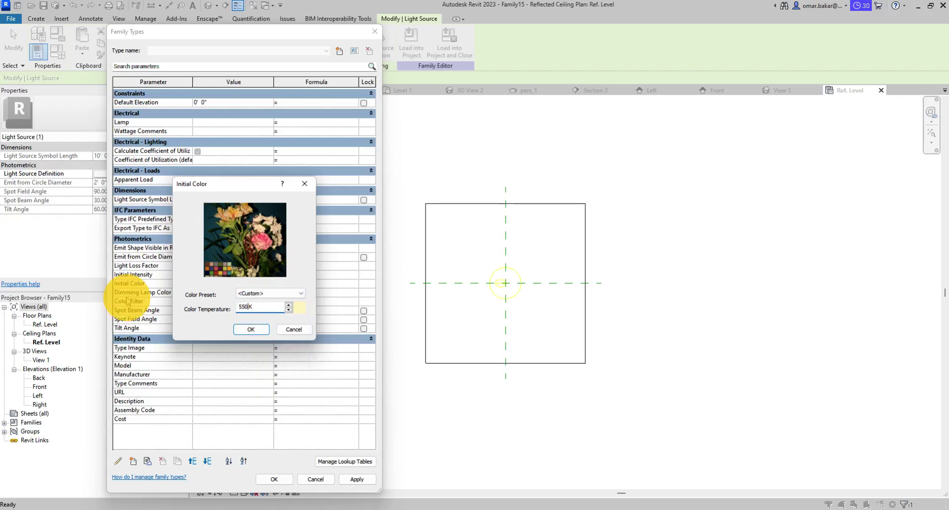
key(Return)
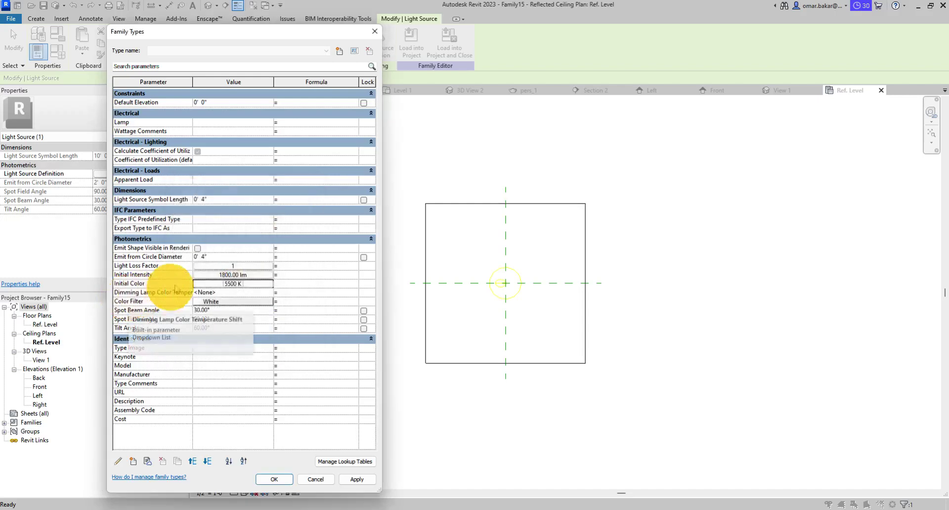
click(254, 286)
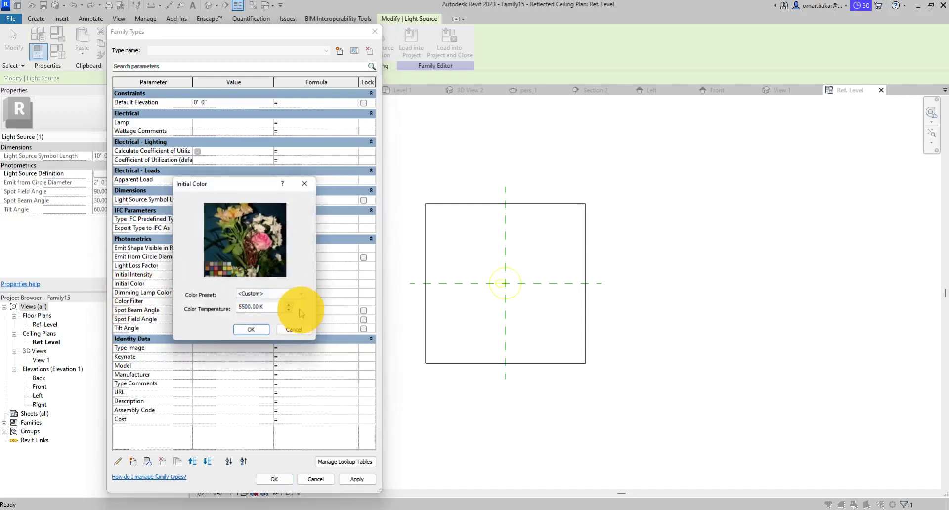
click(251, 328)
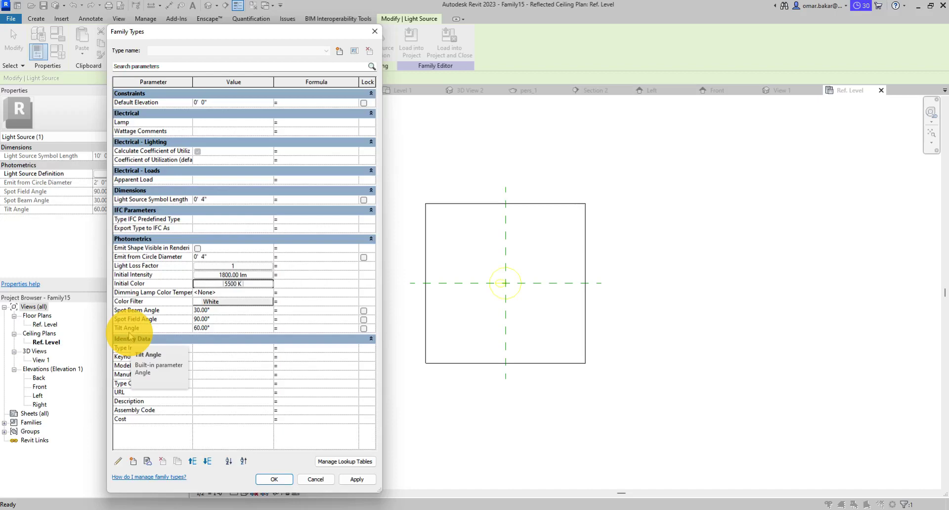
drag(487, 285, 502, 294)
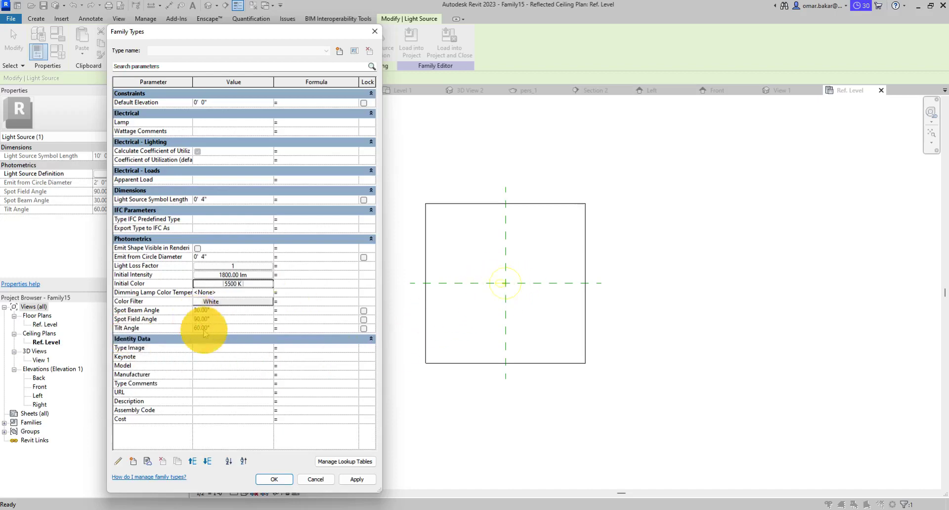
click(277, 482)
- Return to the ceiling plan, zoom around the light source, and bring up the Create tools
click(445, 388)
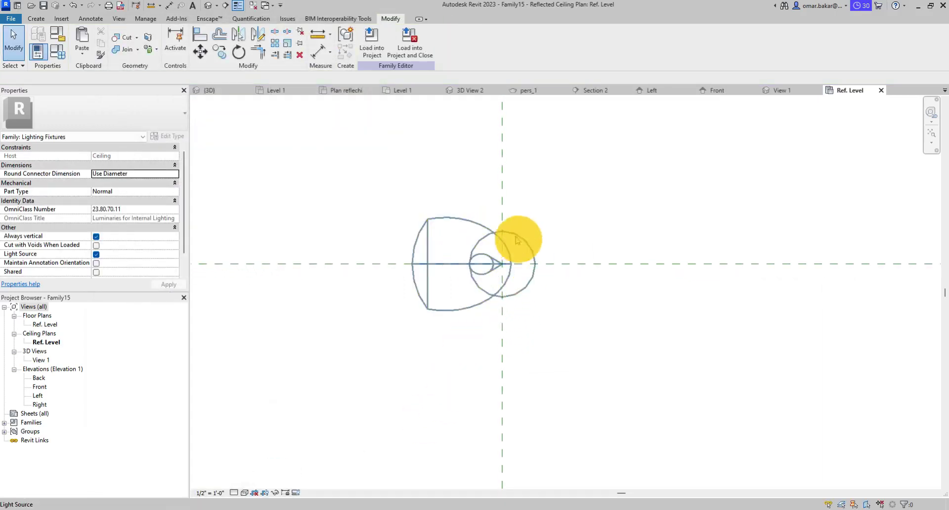
scroll(499, 261, down, 3)
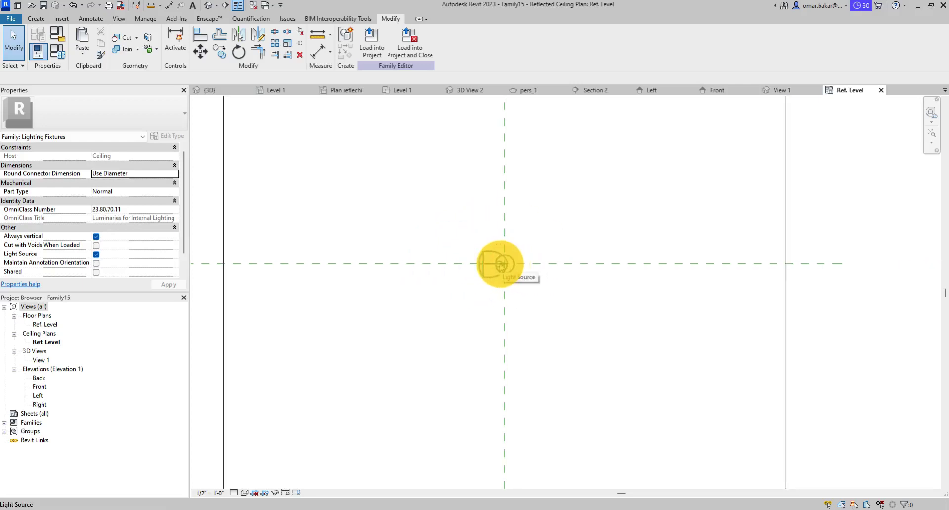
scroll(501, 266, up, 2)
scroll(480, 272, up, 1)
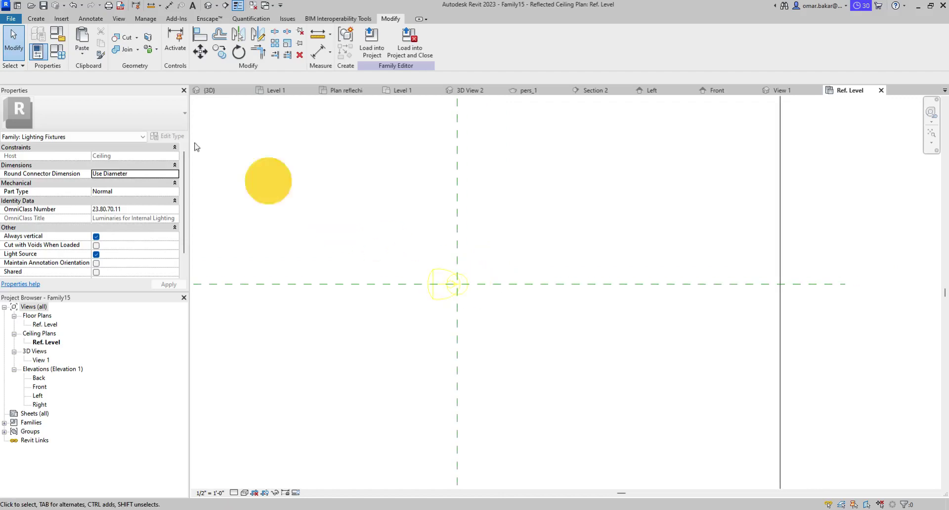
click(37, 19)
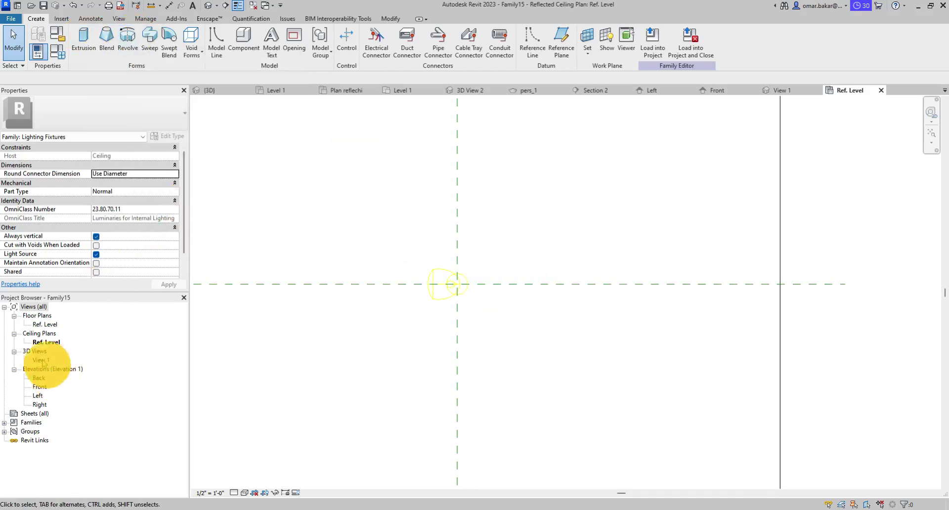
click(44, 344)
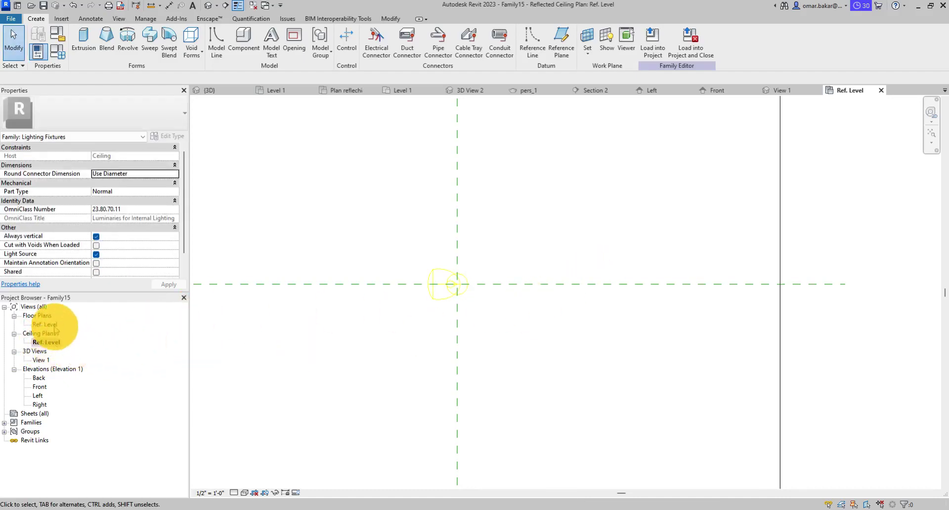
double_click(53, 326)
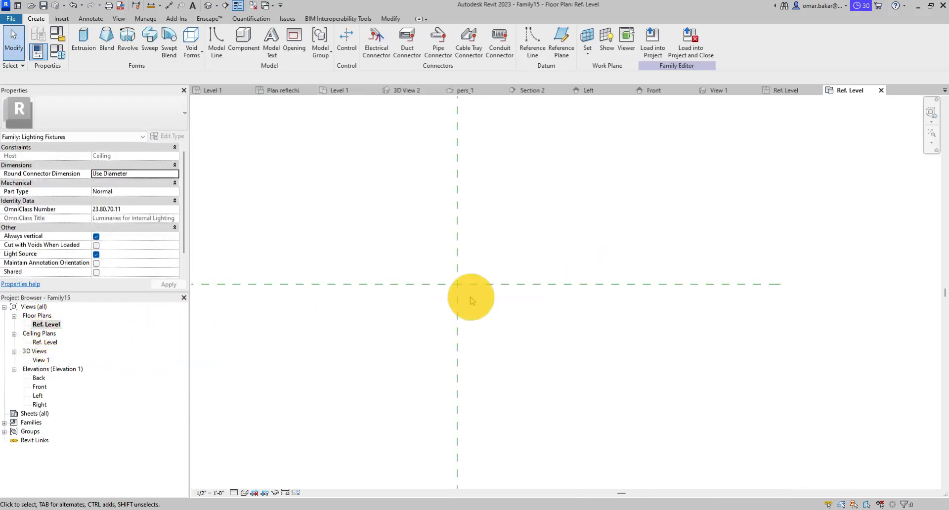
double_click(69, 342)
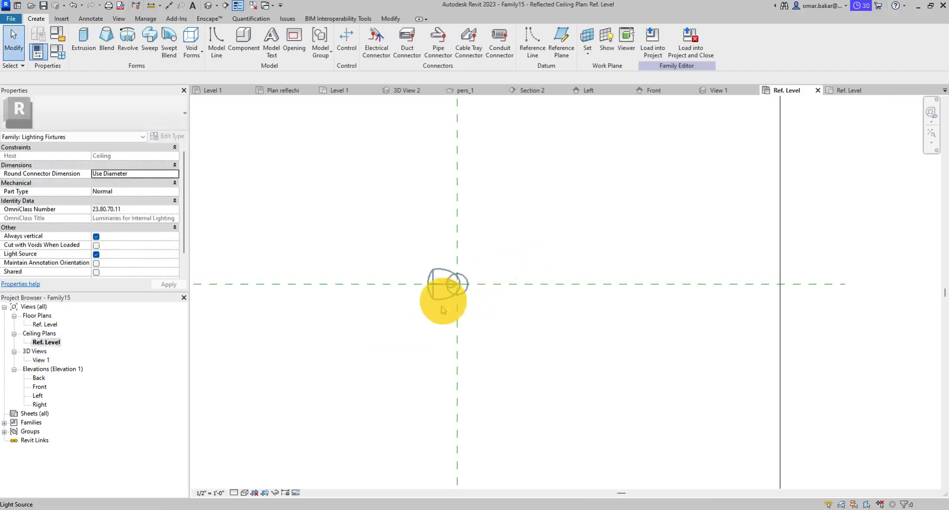
double_click(40, 387)
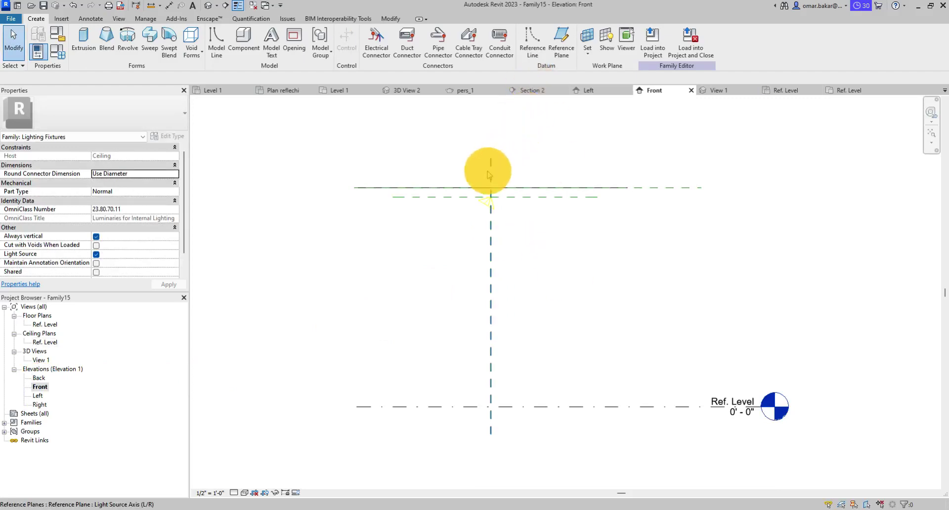
scroll(489, 173, up, 5)
click(506, 292)
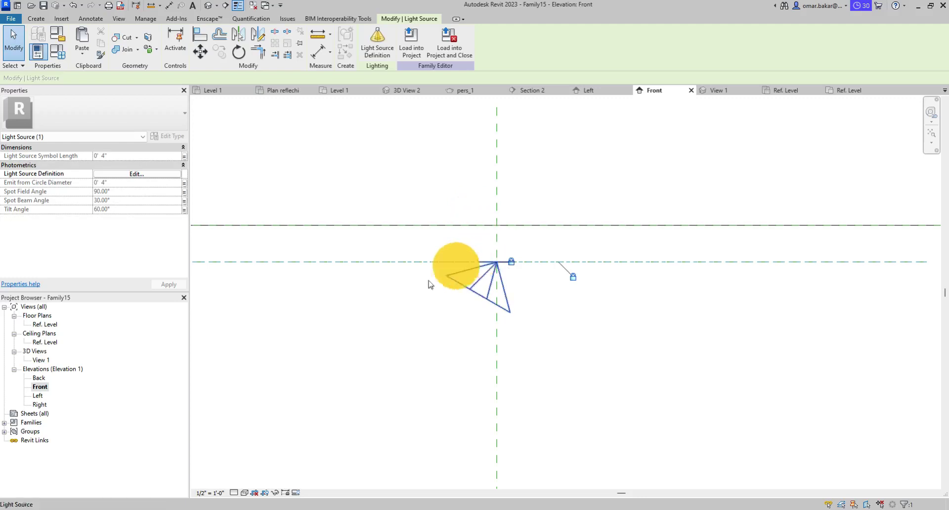
click(40, 342)
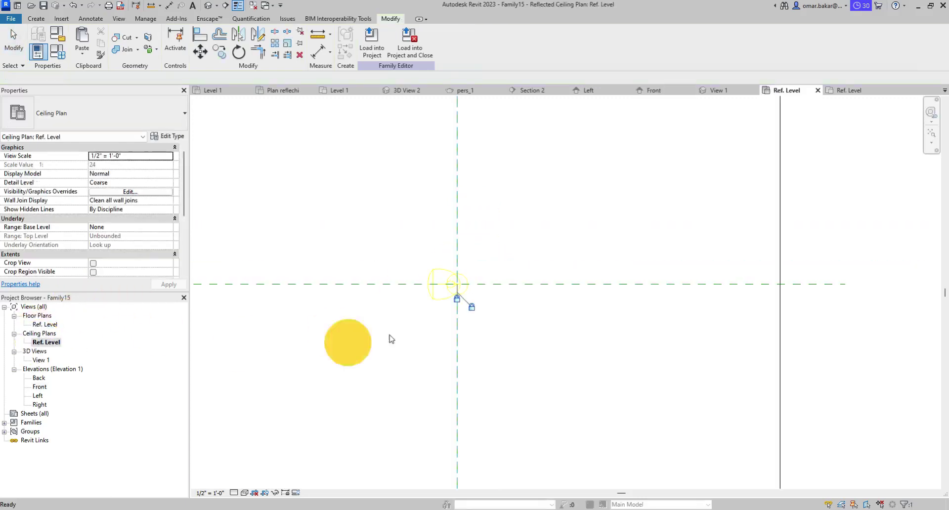
- Select the light source and start a solid extrusion sketch
click(455, 280)
scroll(461, 281, up, 5)
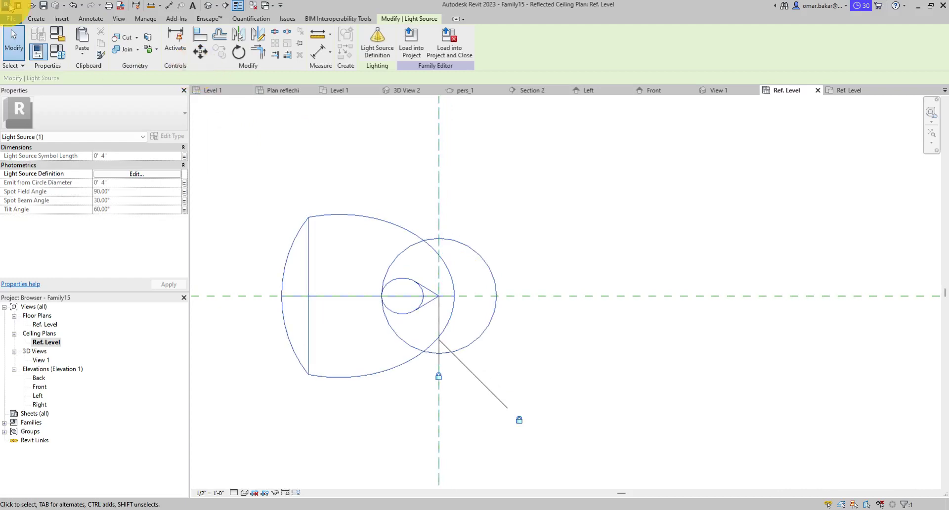
click(36, 18)
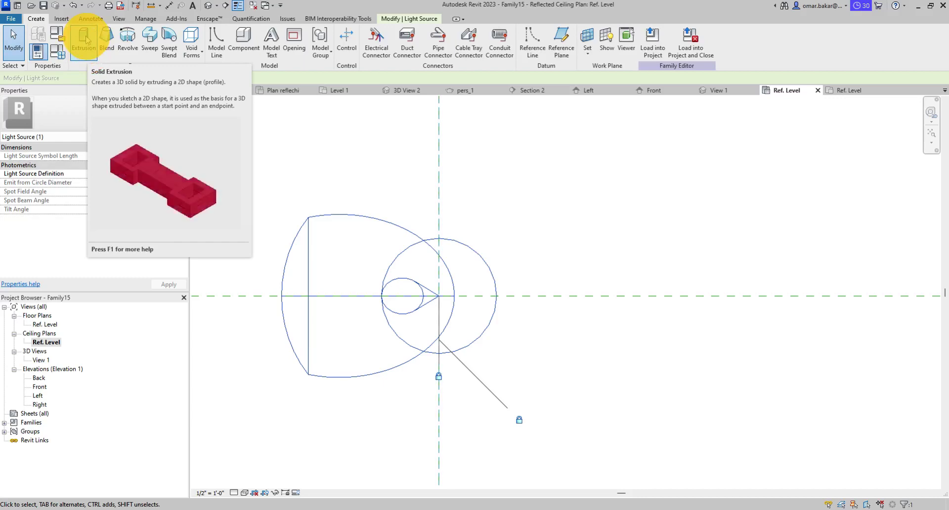
click(84, 38)
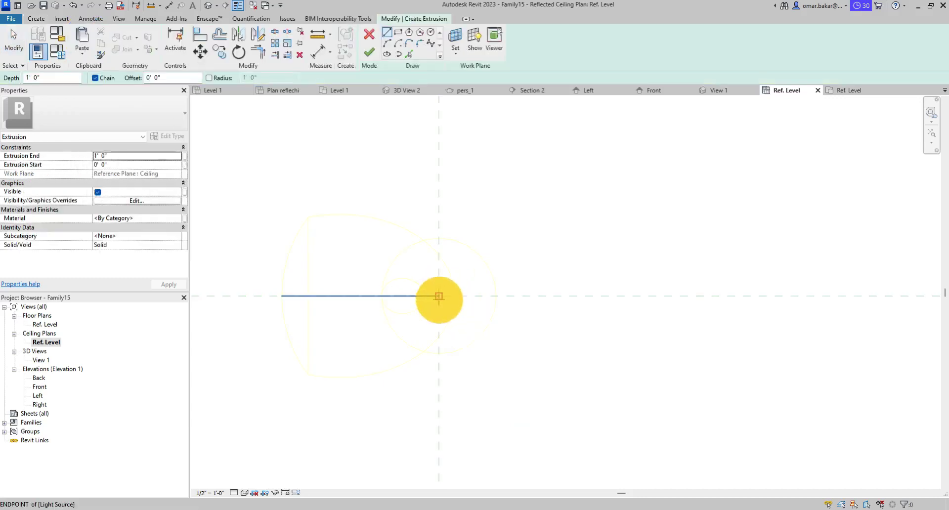
click(439, 296)
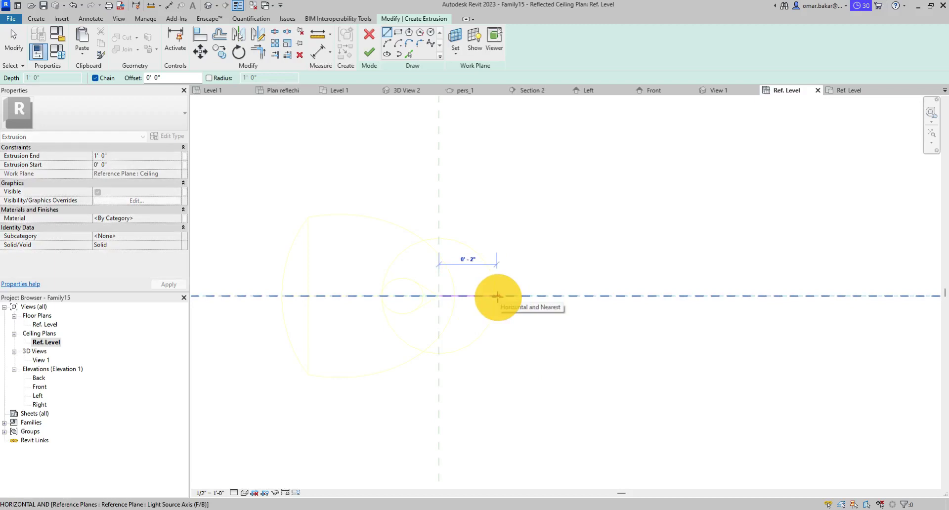
key(Escape)
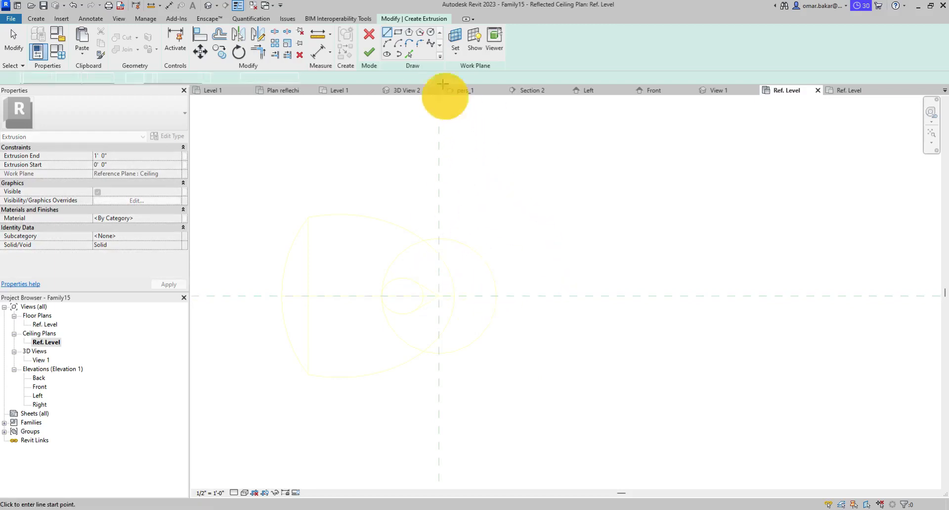
- Sketch two concentric circles of 2" and about 2¼" radius at the reference-plane crossing
click(431, 33)
click(439, 296)
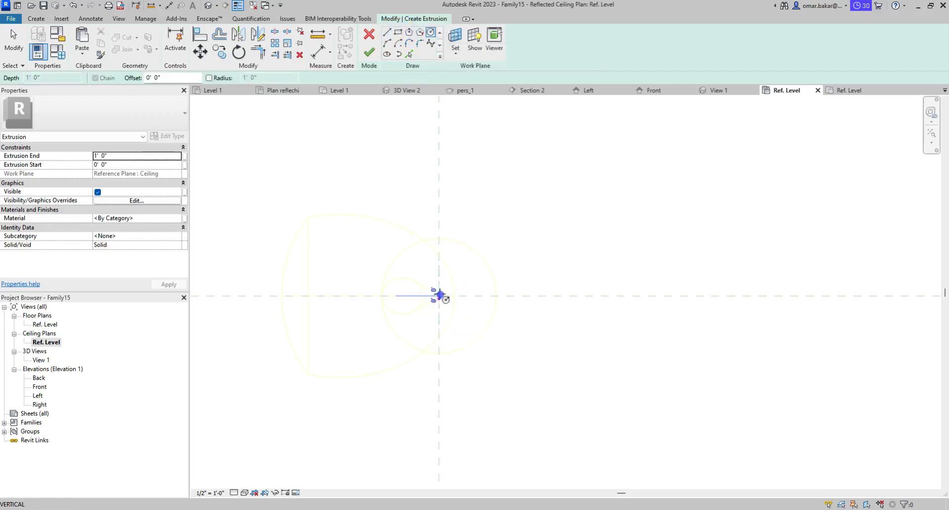
click(488, 297)
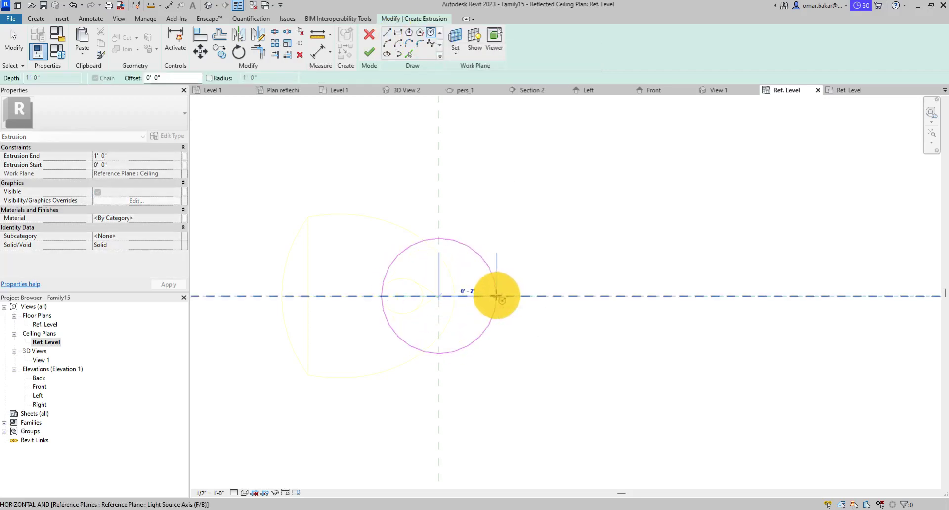
click(497, 295)
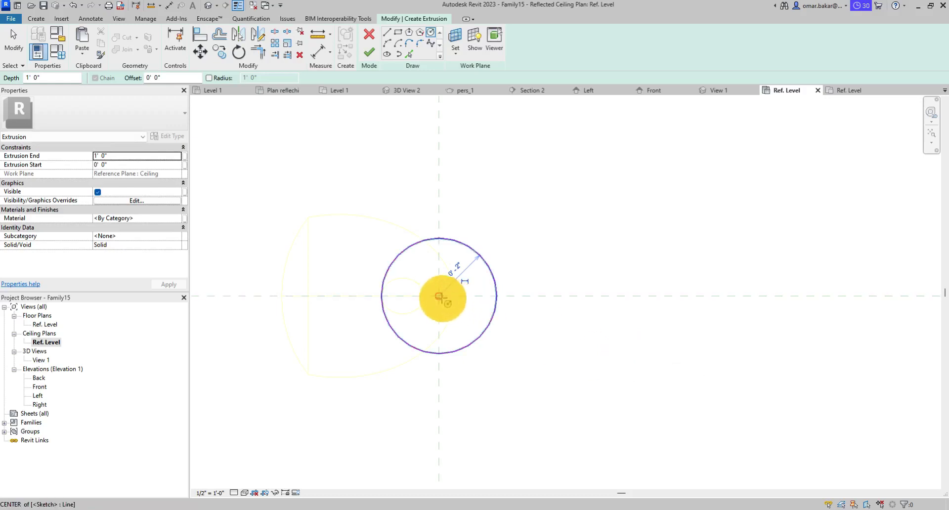
click(439, 297)
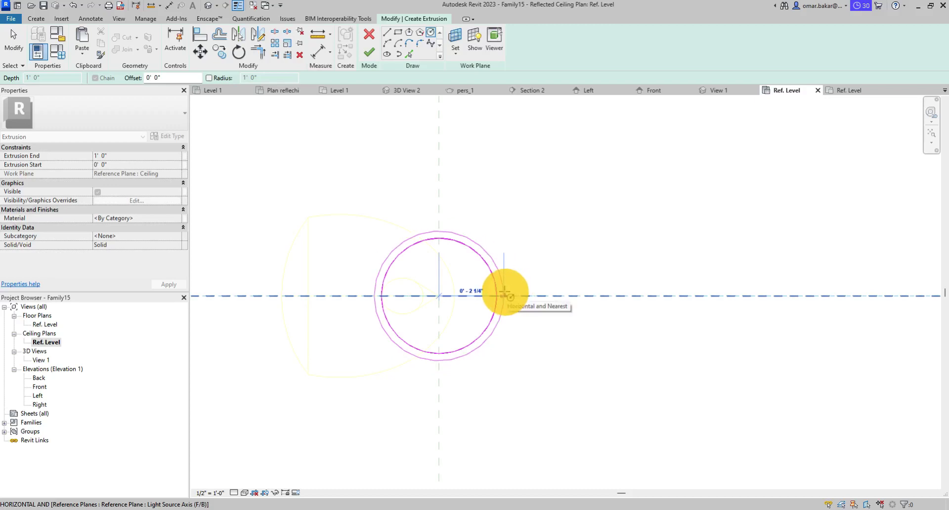
click(505, 293)
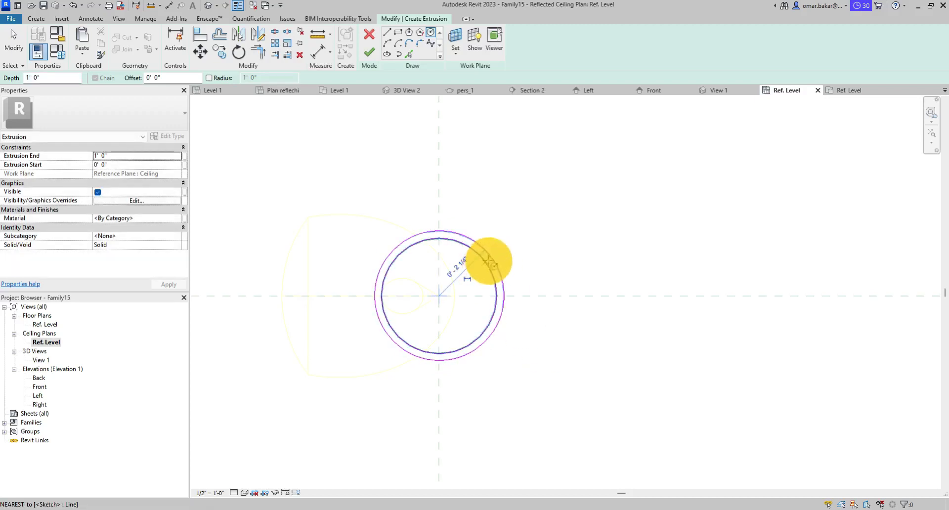
click(486, 260)
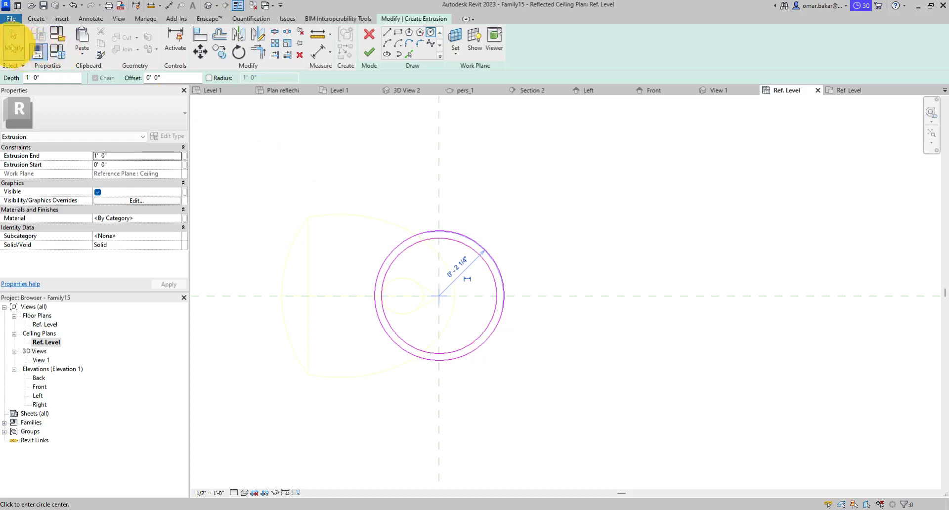
click(14, 42)
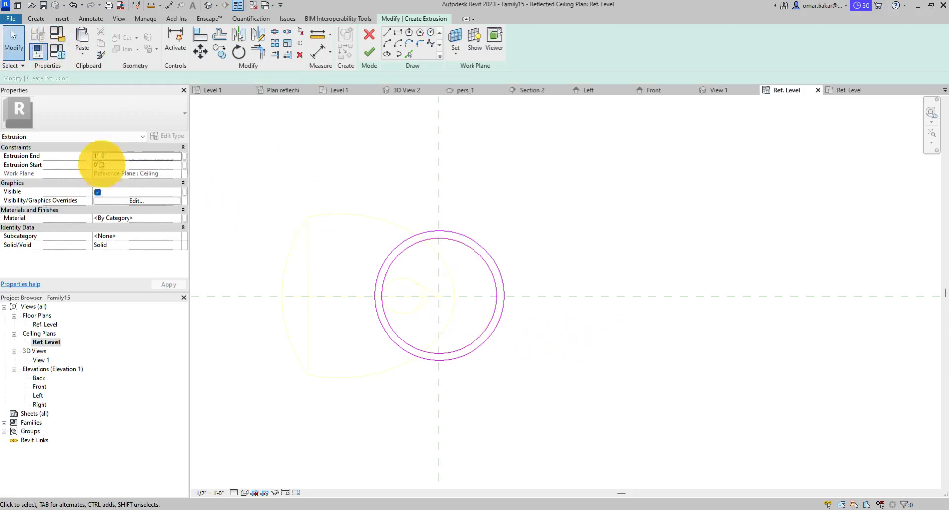
- Set the extrusion end to 6" and start changing the extrusion's material
click(98, 155)
click(102, 155)
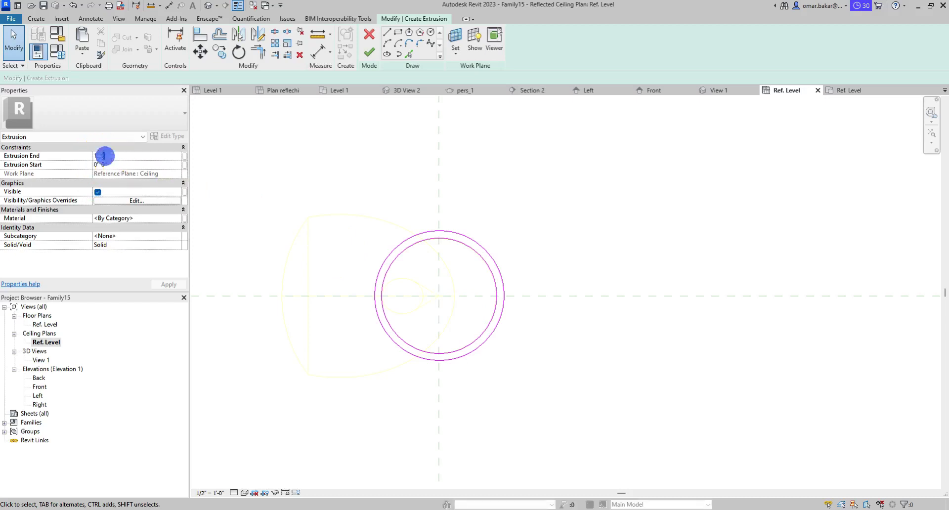
text(6)
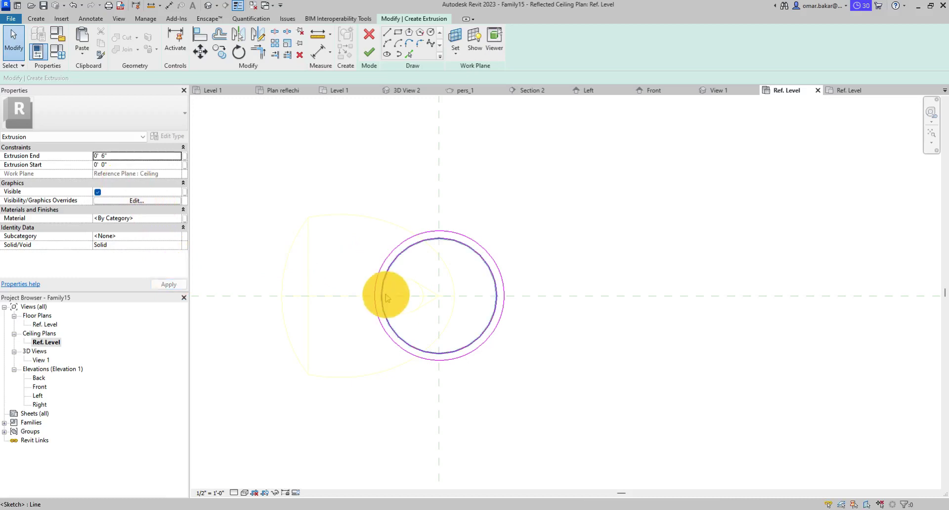
click(150, 218)
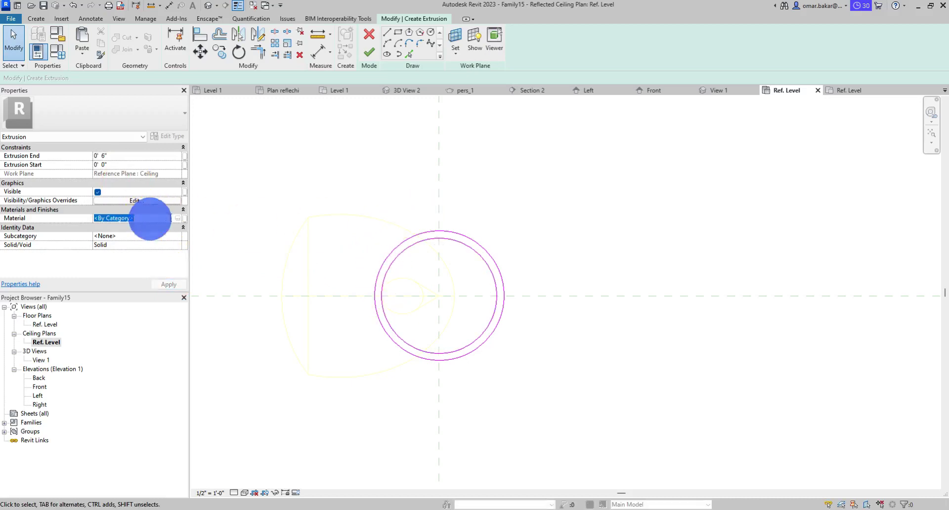
- Find Steel, Chrome Plated in the material library, add it to the family and assign it to the extrusion
click(178, 218)
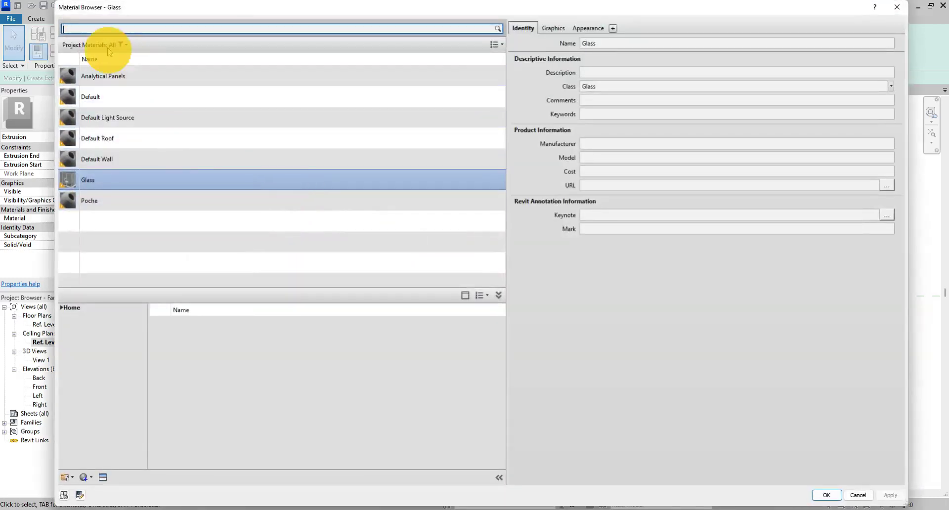
click(115, 29)
text(chrome)
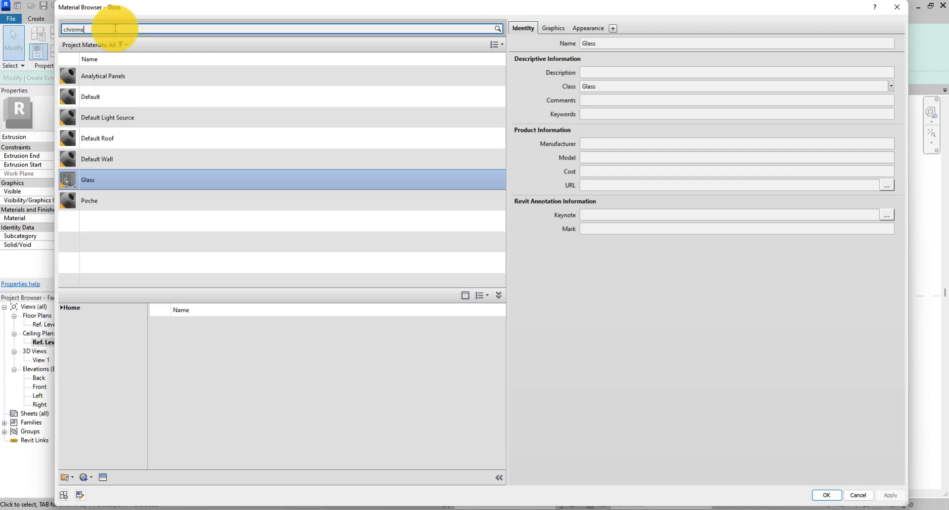
key(Return)
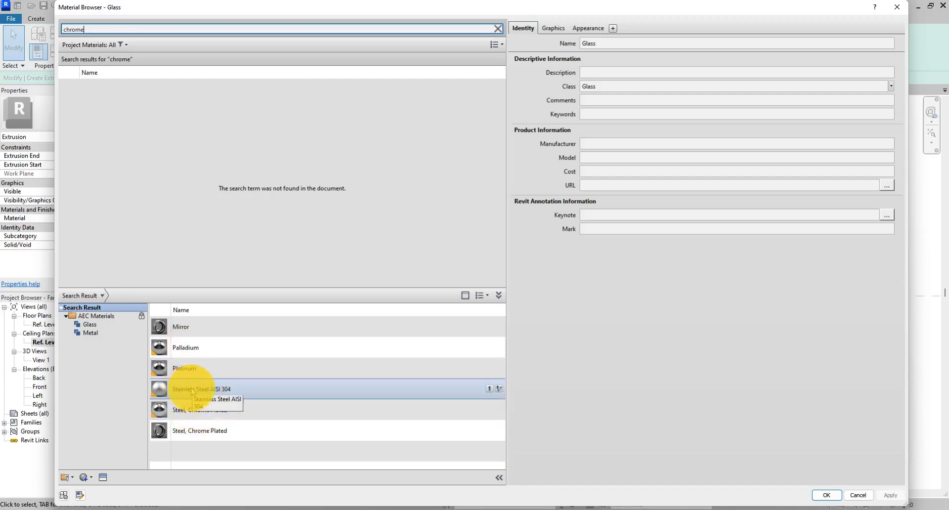
click(205, 434)
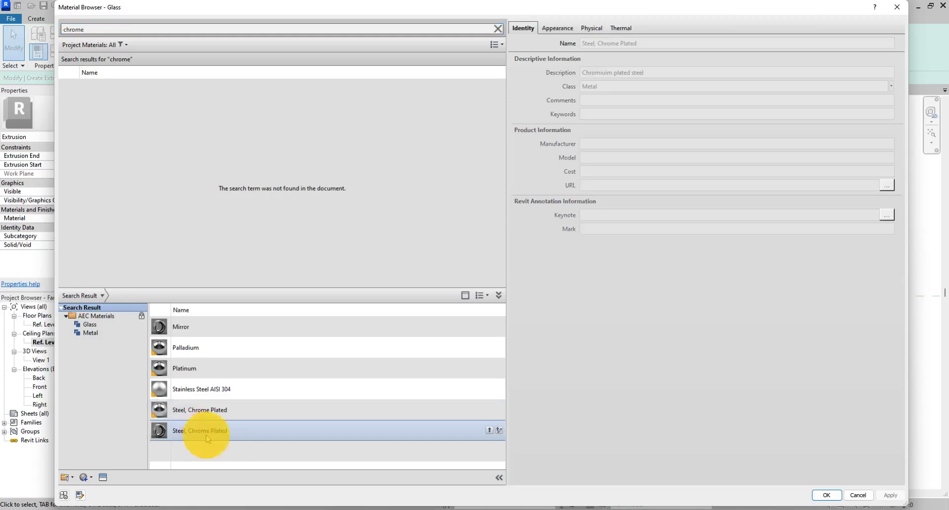
click(489, 431)
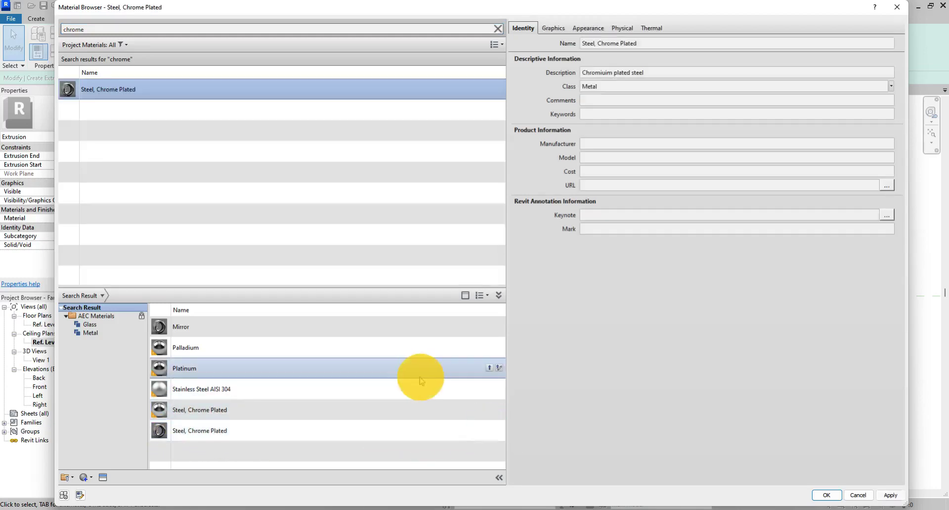
click(839, 494)
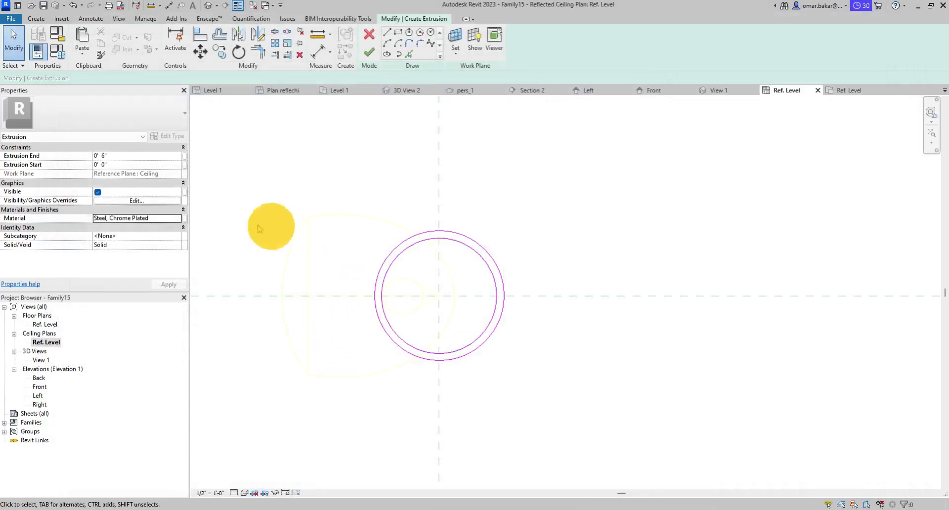
- Associate the extrusion material with a new family parameter named cane and finish the extrusion
click(185, 218)
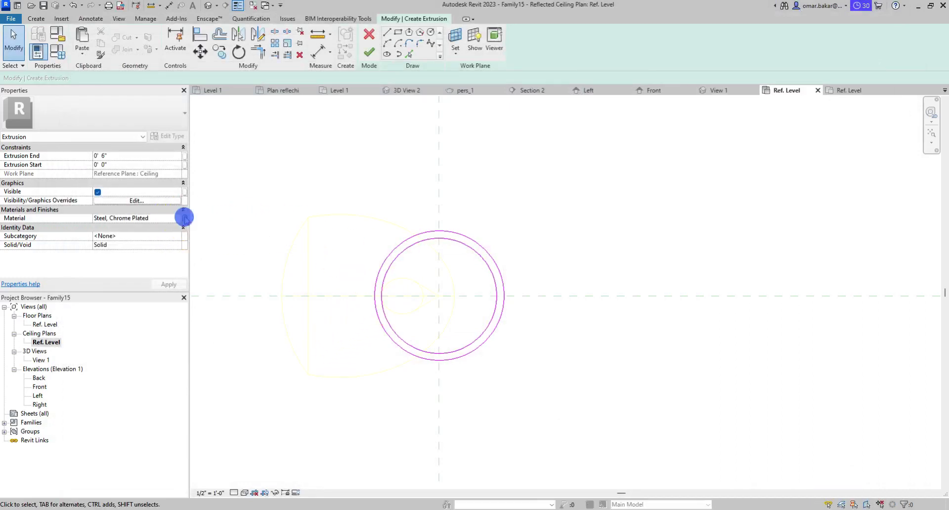
click(494, 315)
text(cane)
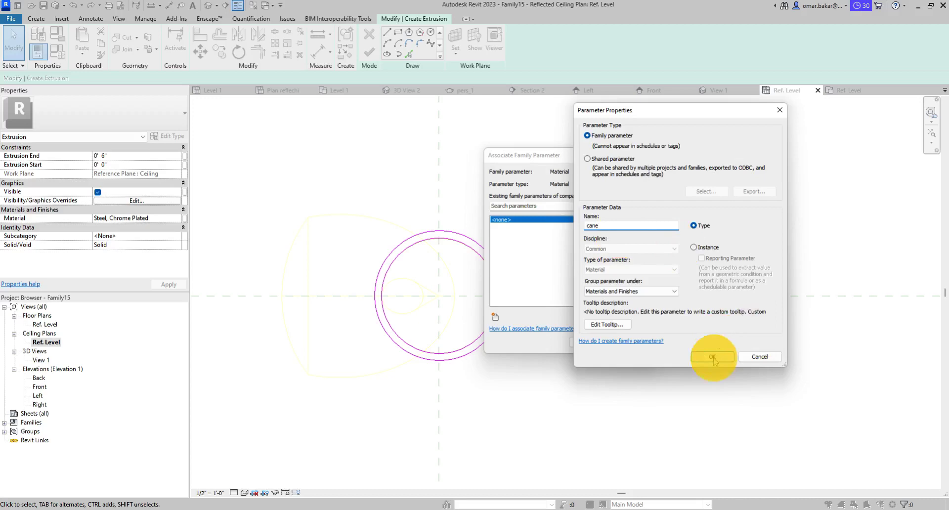
click(712, 357)
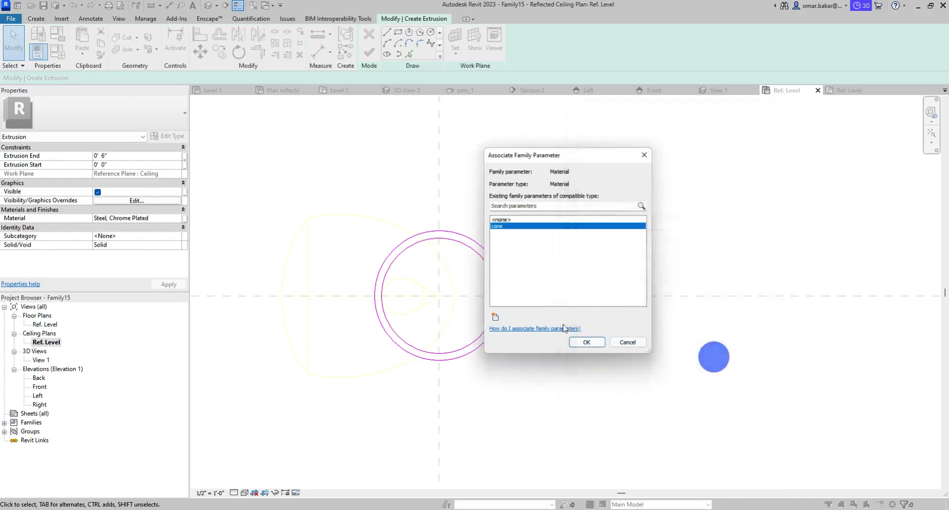
click(574, 341)
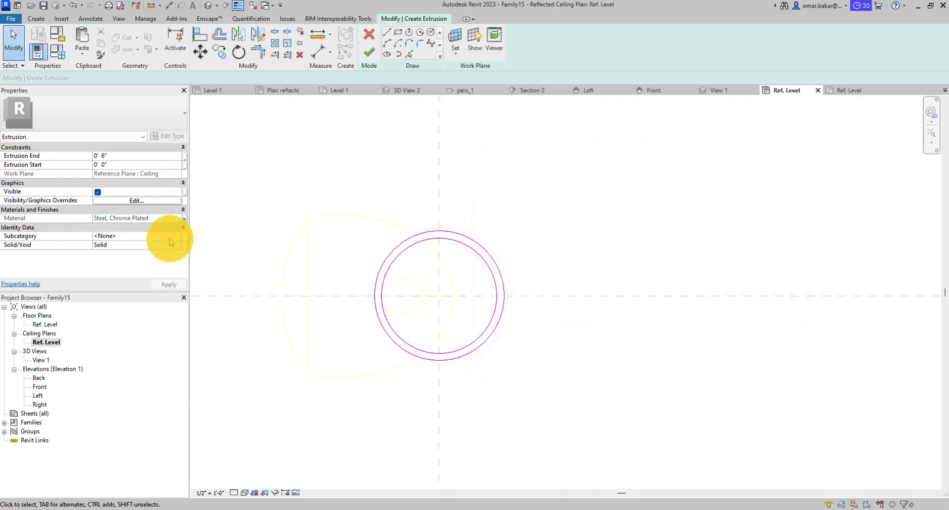
click(369, 52)
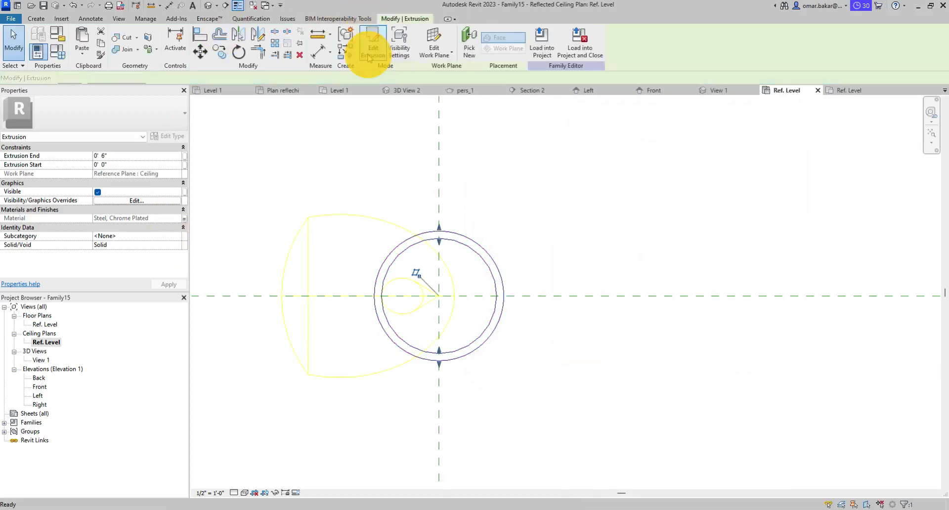
- In Front elevation, stretch the chrome cylinder from the ceiling line down 4" to the light-source plane
double_click(44, 387)
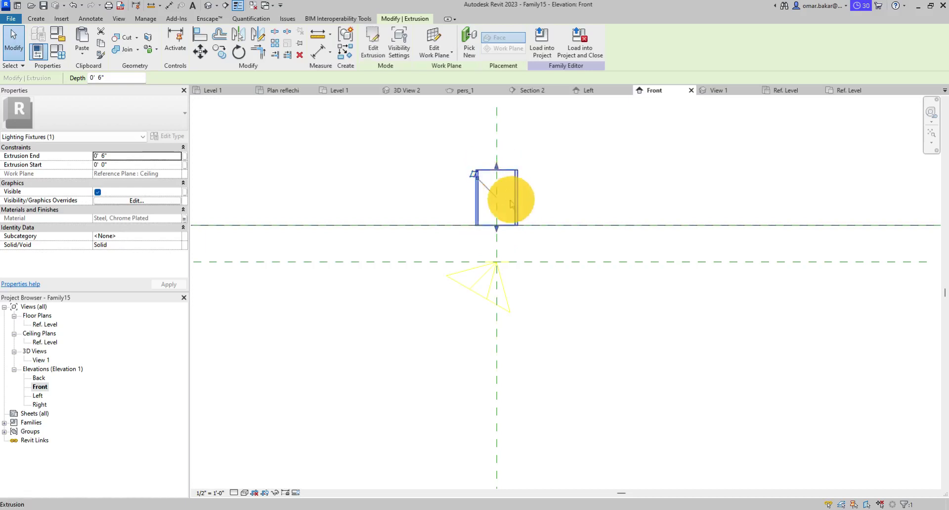
scroll(504, 214, up, 2)
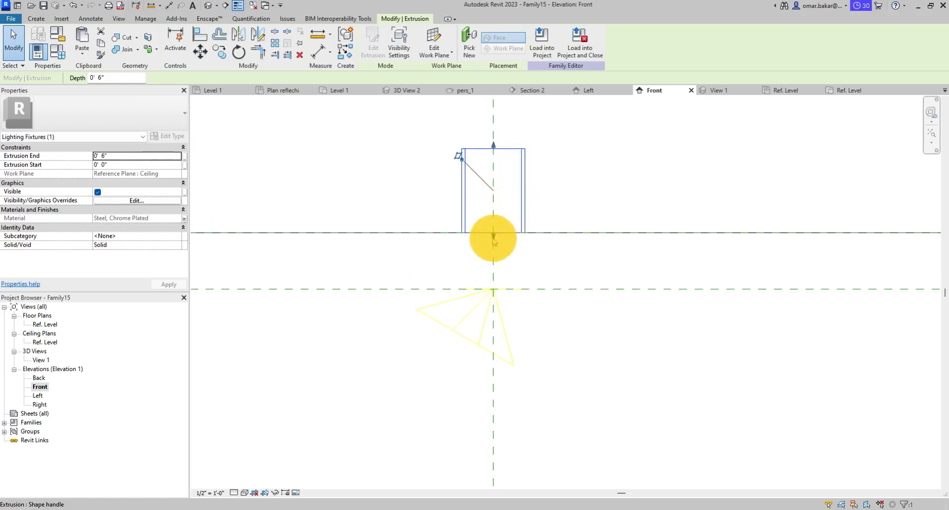
drag(494, 238, 487, 291)
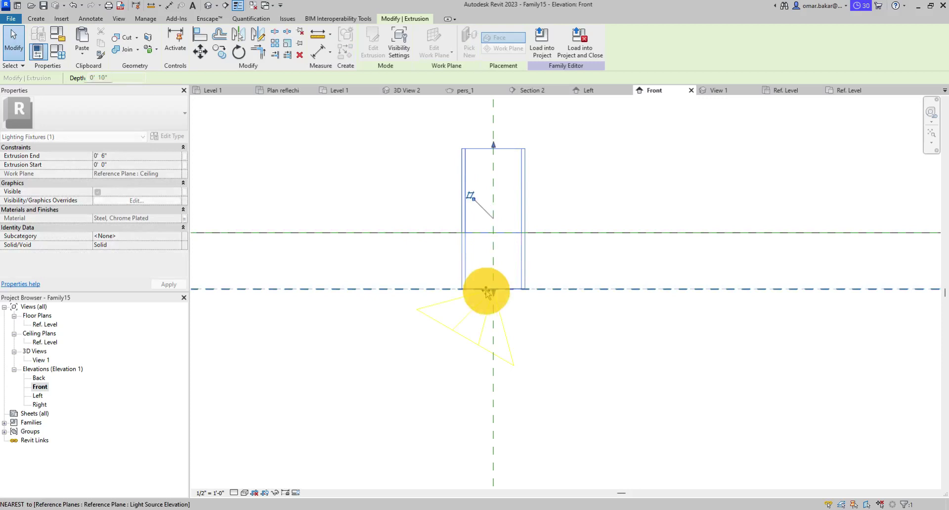
mouse_move(492, 148)
mouse_down()
mouse_move(491, 241)
mouse_move(492, 232)
mouse_up()
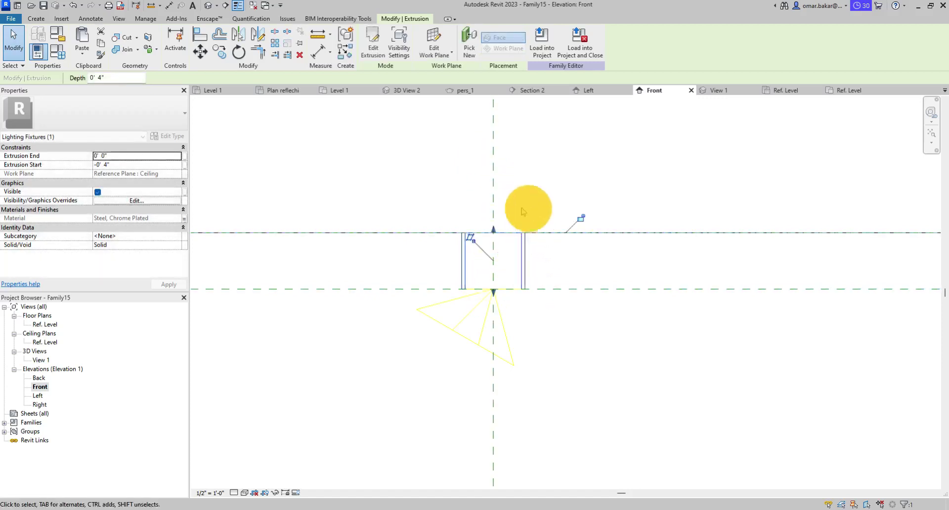
click(585, 349)
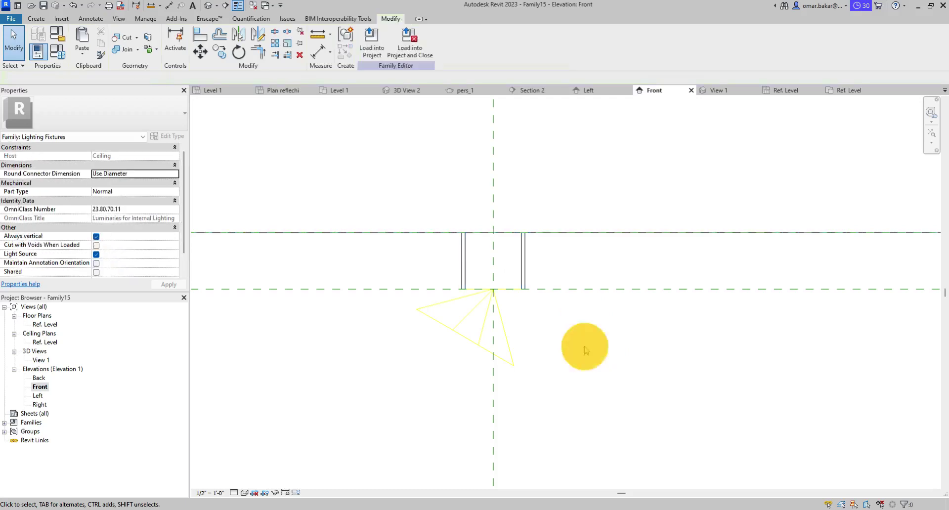
- Move the light source up toward the ceiling line and dismiss the constraint warning
click(499, 328)
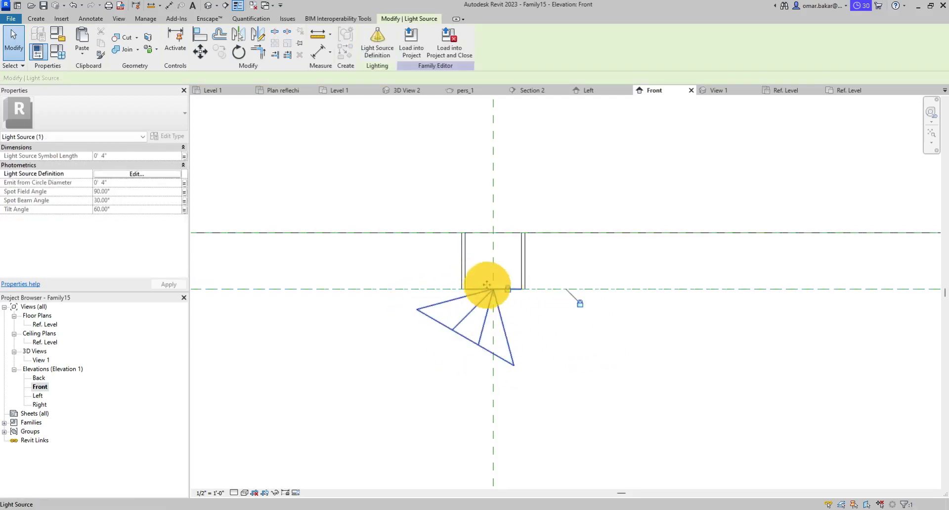
scroll(528, 328, down, 1)
scroll(539, 331, down, 3)
mouse_move(646, 343)
middle_down()
mouse_move(377, 354)
mouse_move(684, 341)
middle_up()
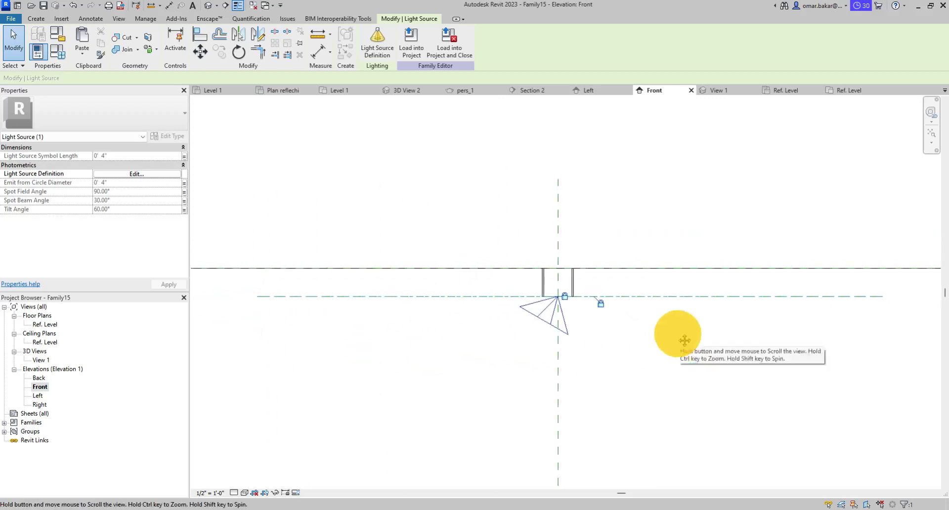
scroll(547, 347, up, 3)
scroll(502, 320, up, 3)
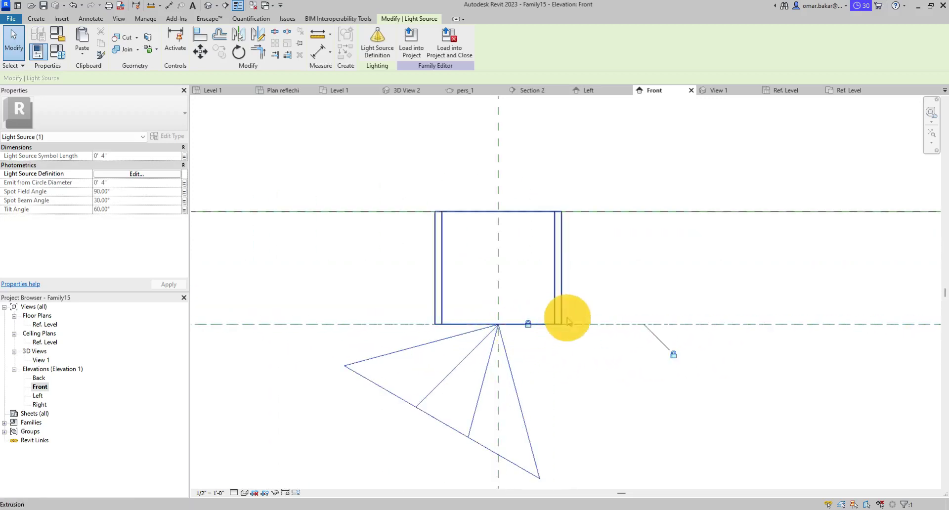
drag(586, 324, 587, 216)
click(756, 494)
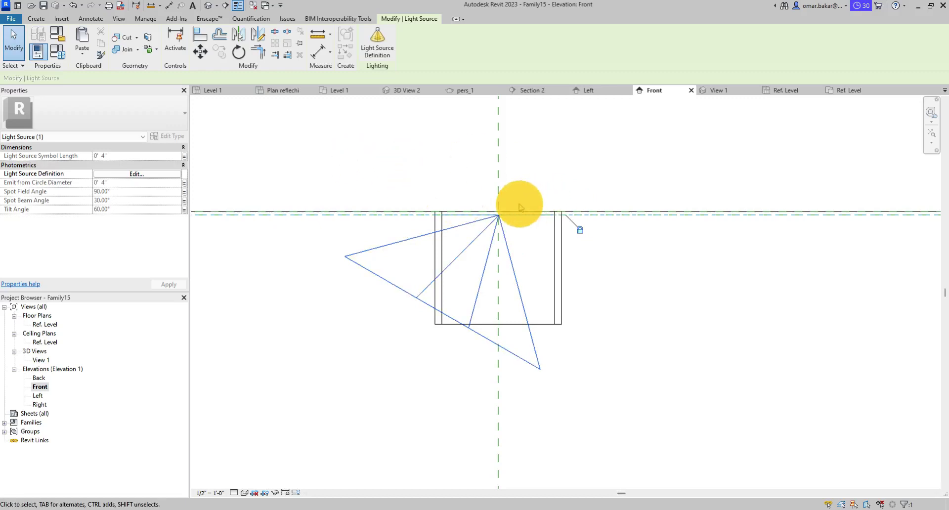
- Snap the light source onto the ceiling line at the cylinder top and verify its position
scroll(502, 218, up, 1)
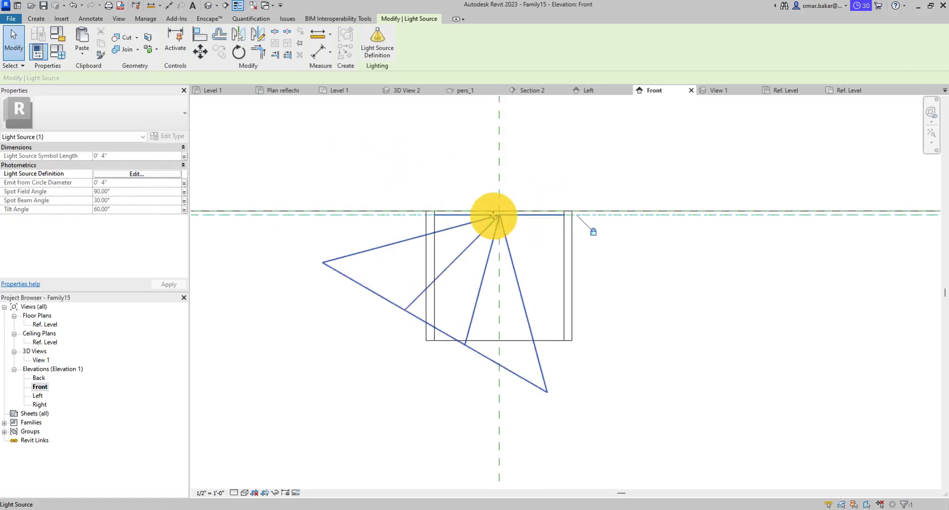
scroll(507, 221, up, 2)
scroll(499, 222, up, 1)
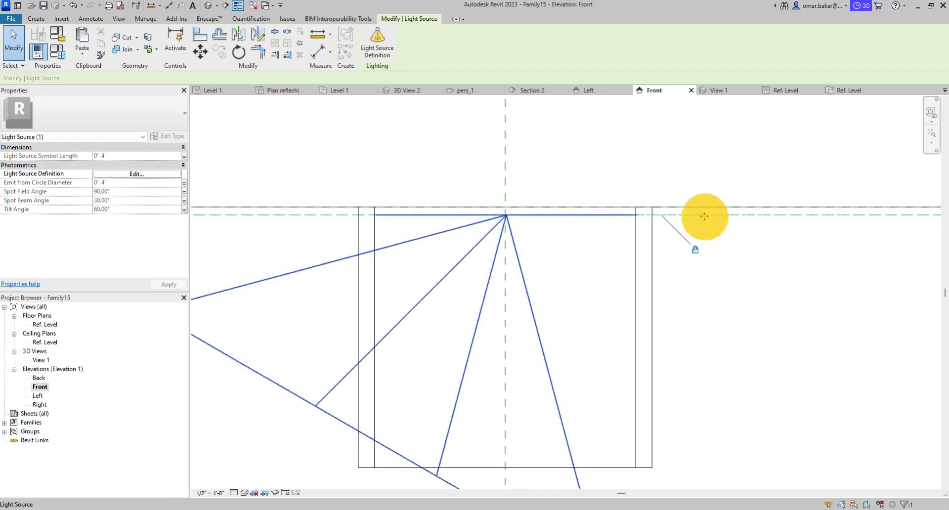
drag(705, 216, 702, 197)
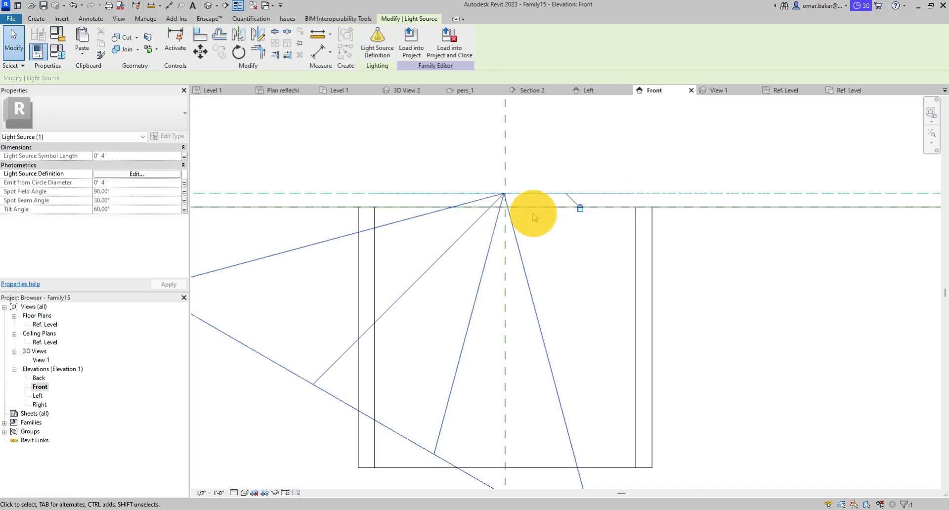
key(Escape)
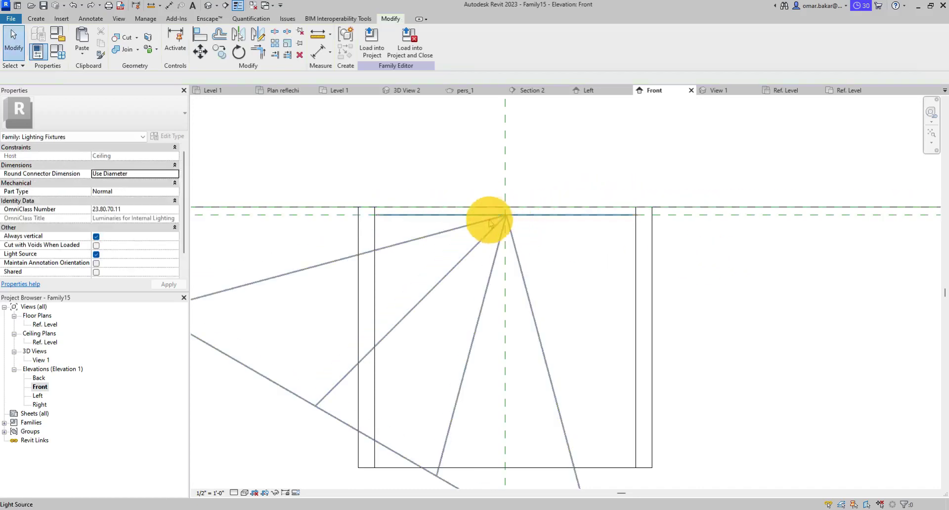
scroll(494, 218, up, 2)
scroll(509, 213, up, 2)
scroll(528, 208, up, 2)
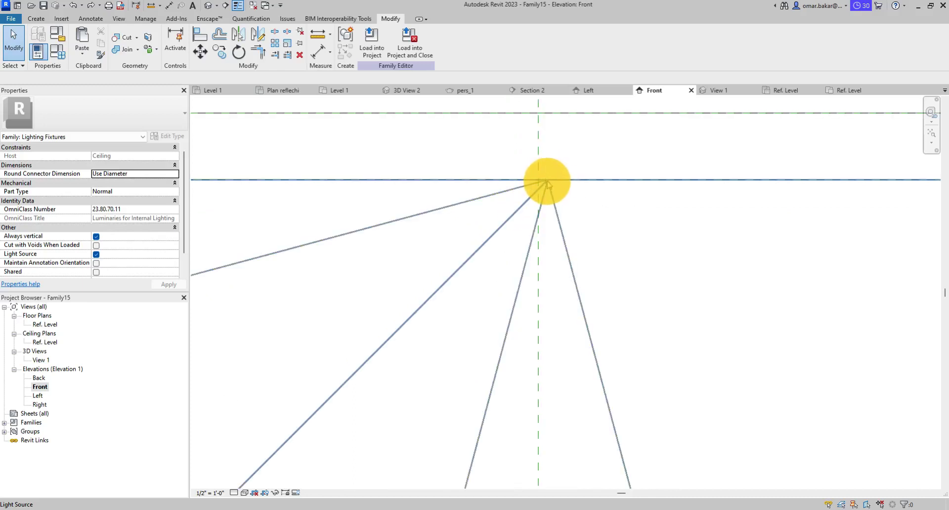
scroll(547, 184, down, 2)
scroll(547, 184, down, 2)
scroll(546, 187, up, 2)
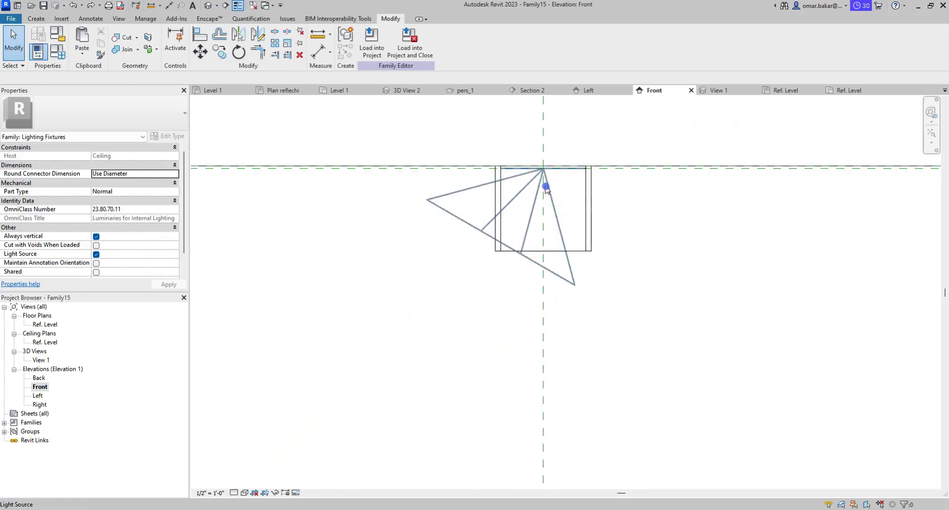
click(545, 187)
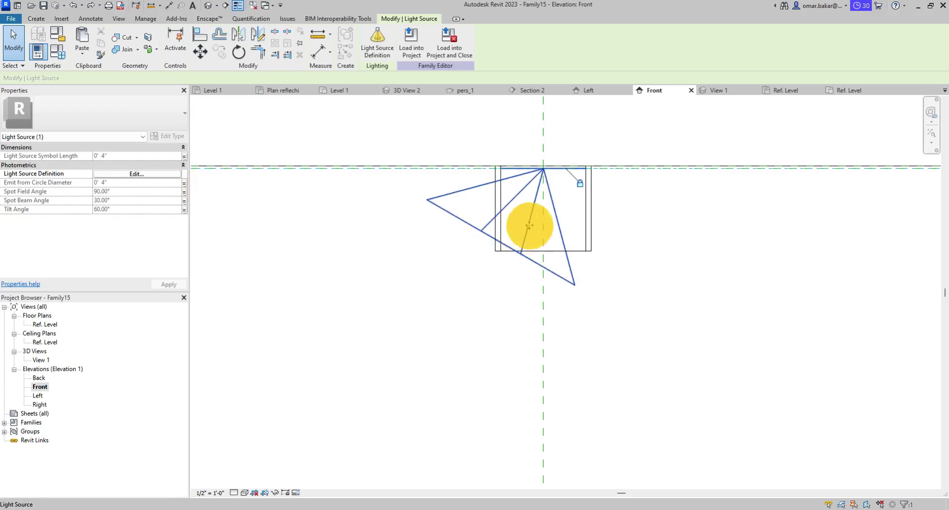
key(Escape)
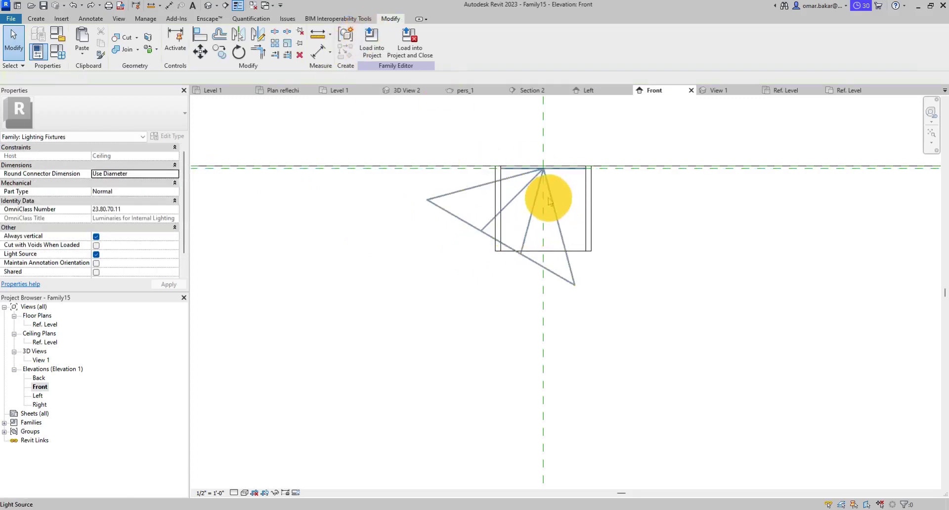
- In Family Types, change the light's Tilt Angle from 60° to 90° and apply it
click(58, 54)
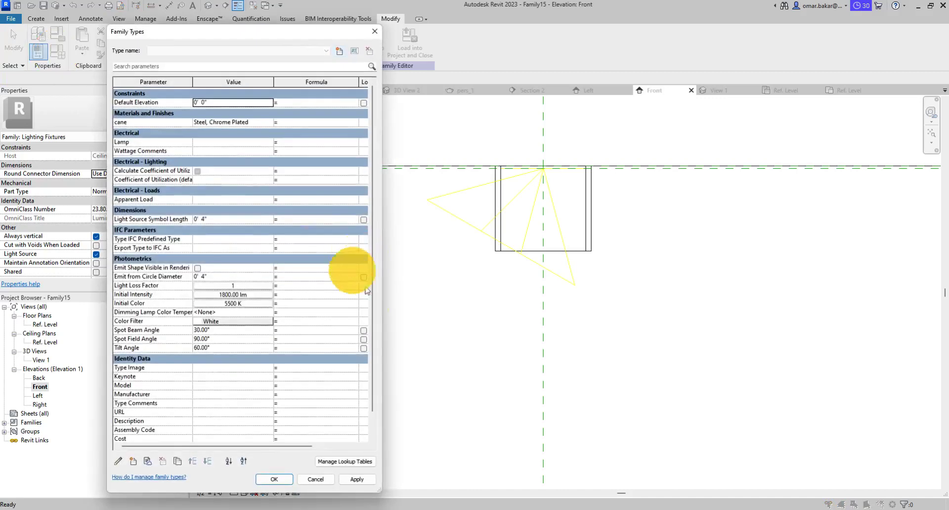
click(204, 349)
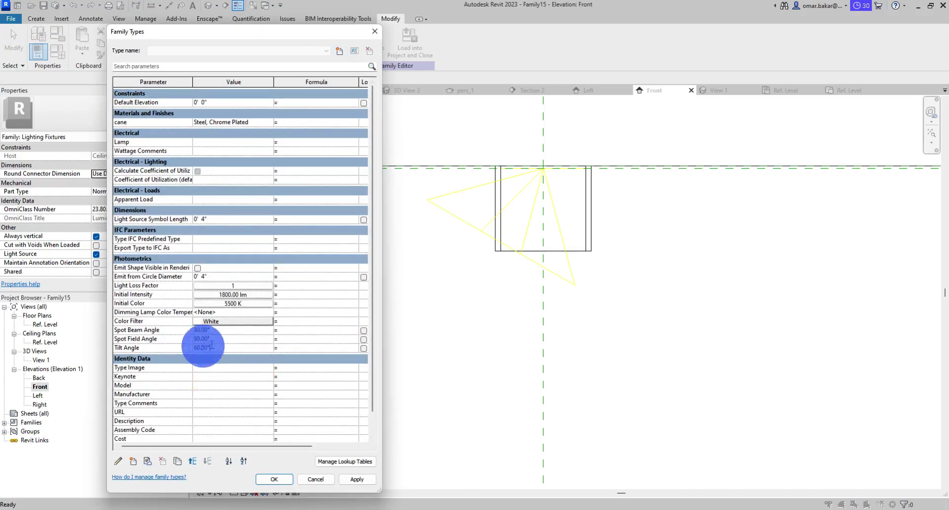
drag(212, 346, 184, 348)
text(90)
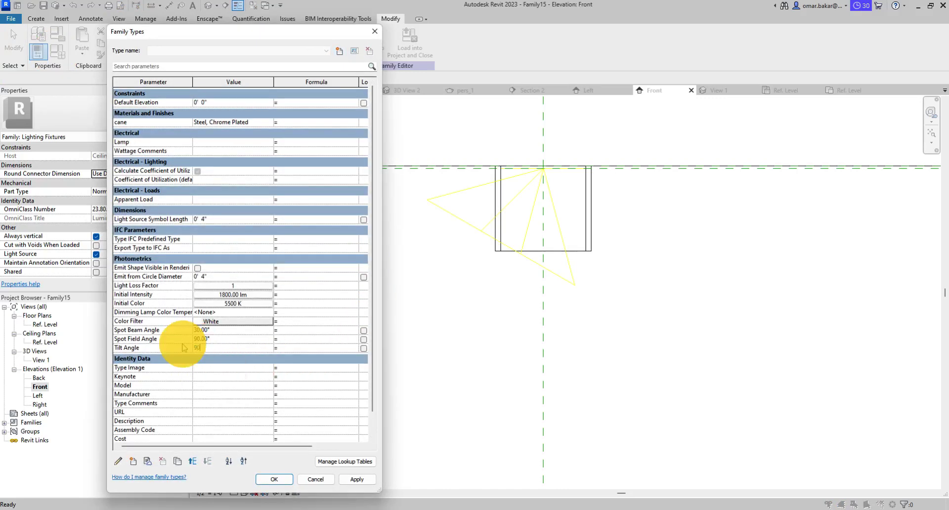
click(215, 340)
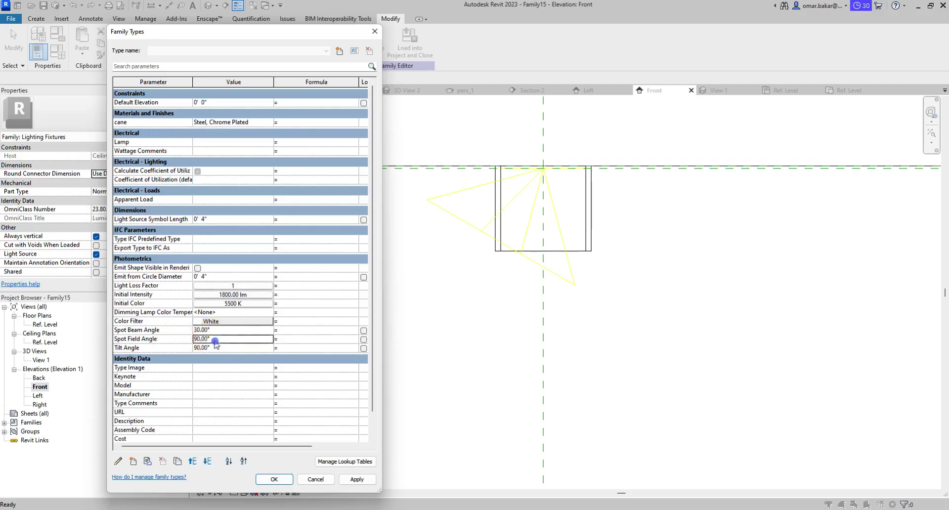
click(357, 480)
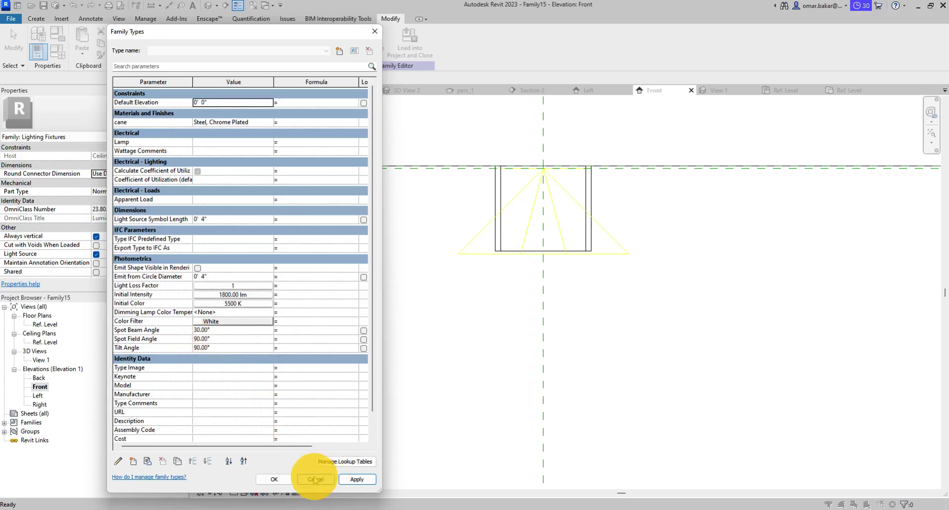
click(274, 479)
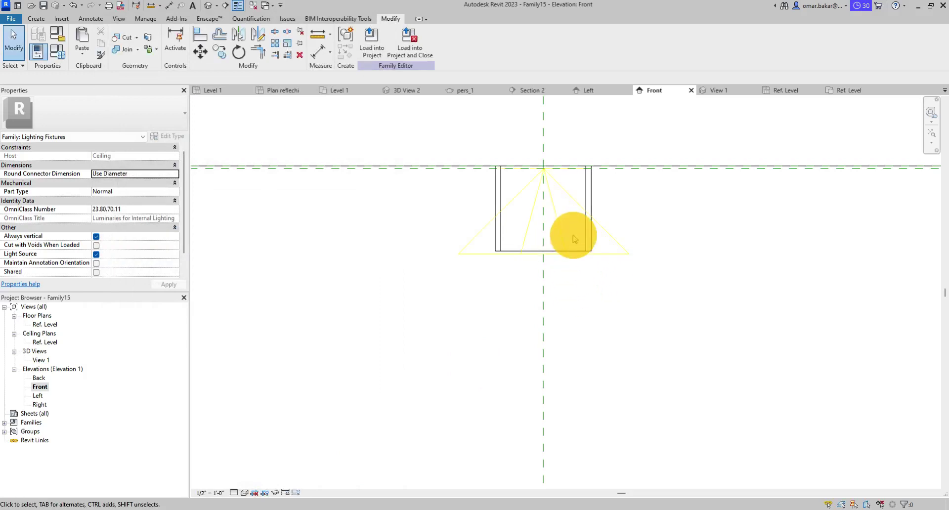
- Save the family as a new file, browsing to the 00.Lib > Revit > Lights folder
click(11, 20)
mouse_move(35, 135)
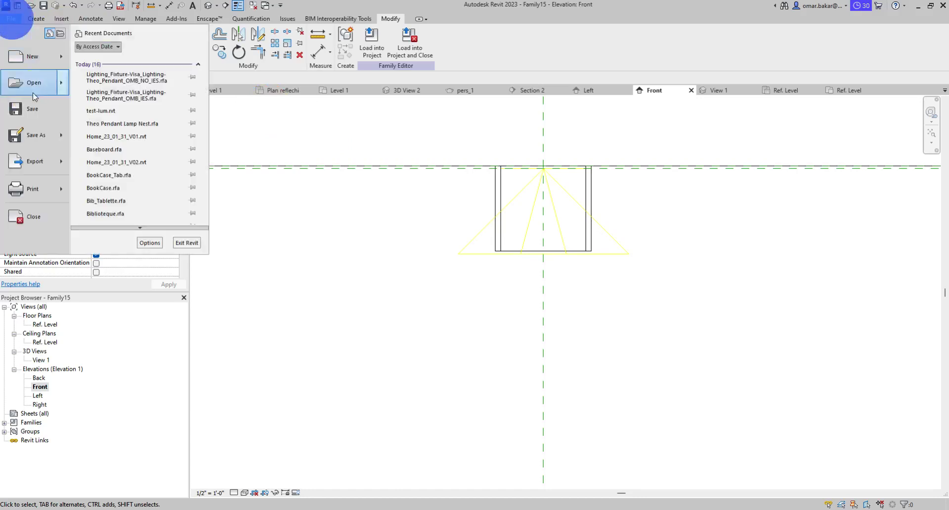
click(79, 132)
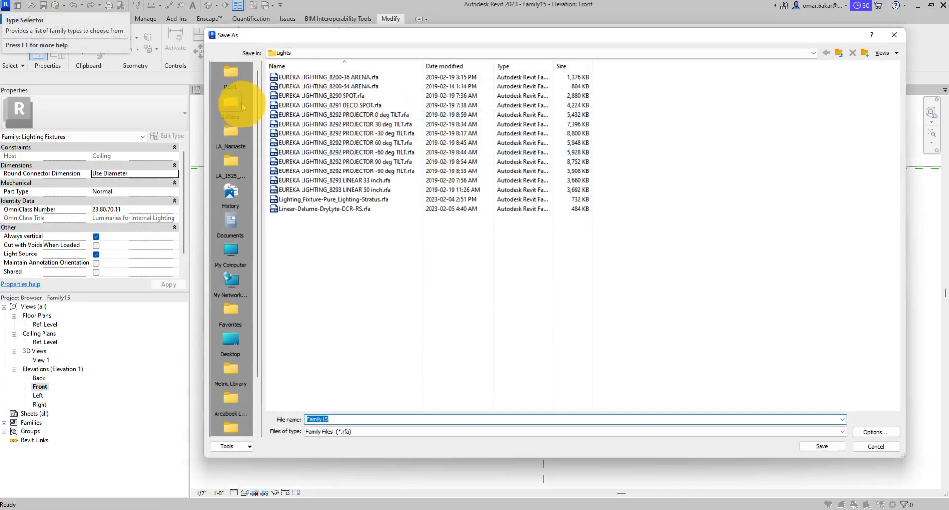
click(230, 74)
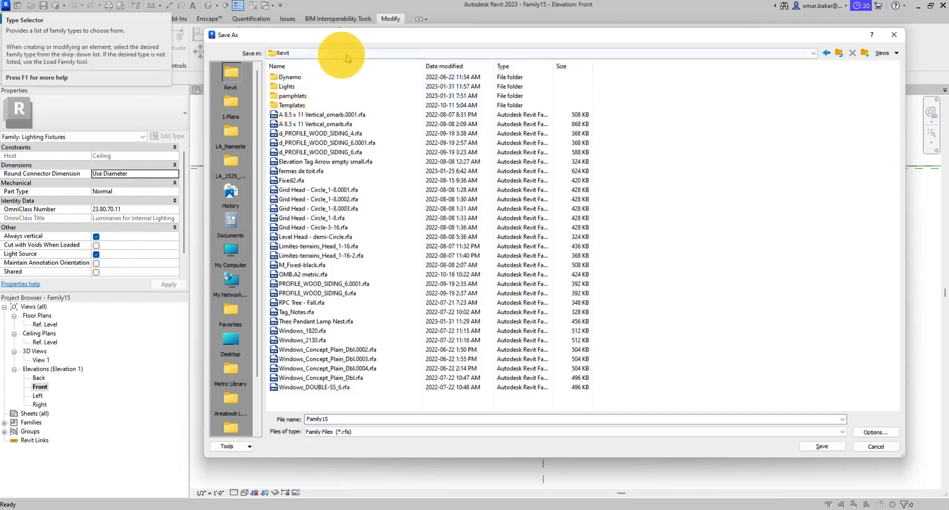
click(839, 53)
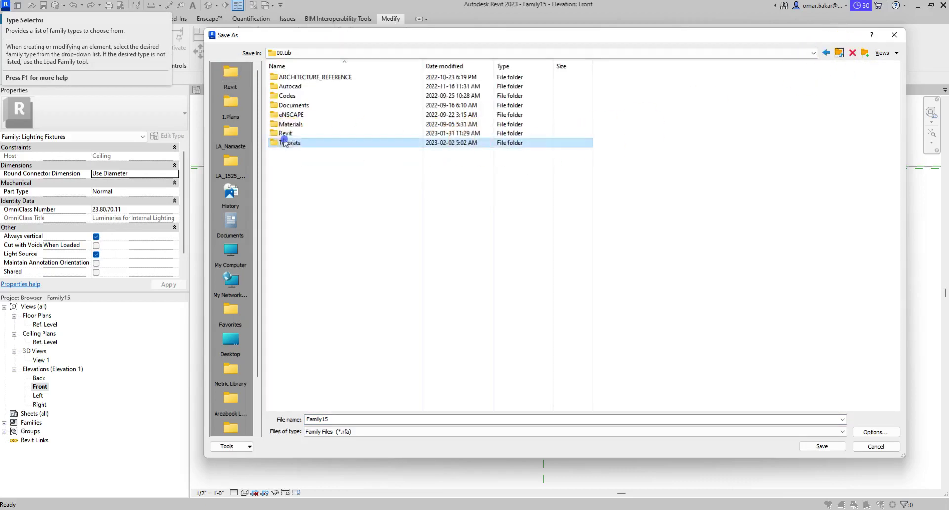
double_click(286, 134)
double_click(289, 77)
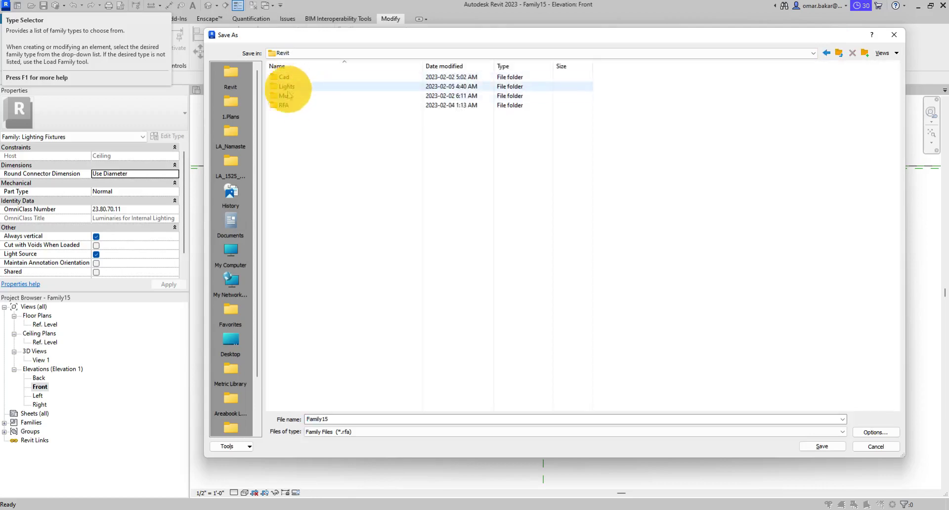
double_click(287, 86)
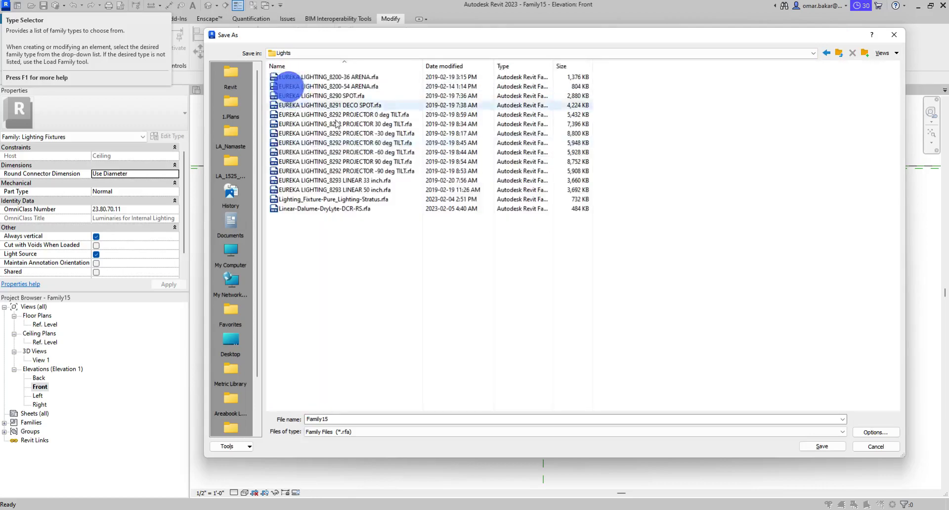
- Name the file OmB_Downlight-Spot_4, set the maximum backups option, and save
double_click(314, 418)
text(OmB_Downlight)
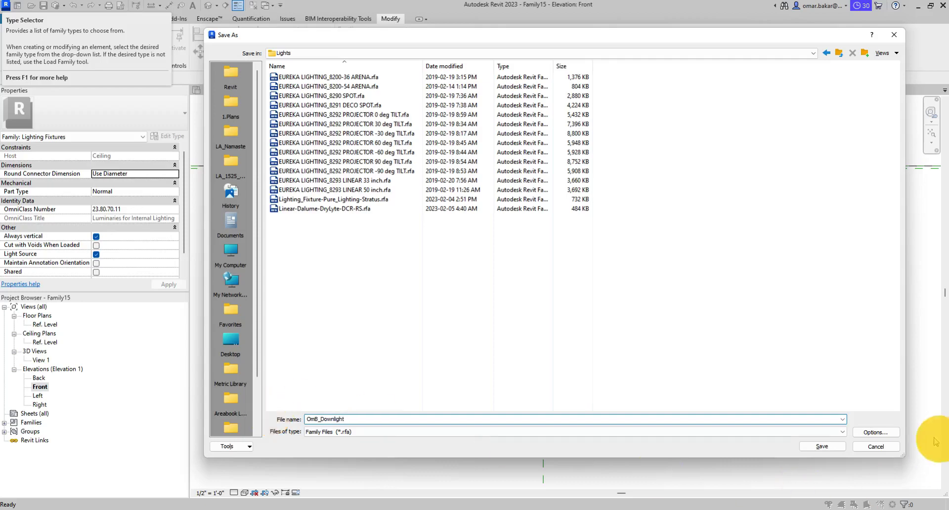
click(876, 432)
click(549, 181)
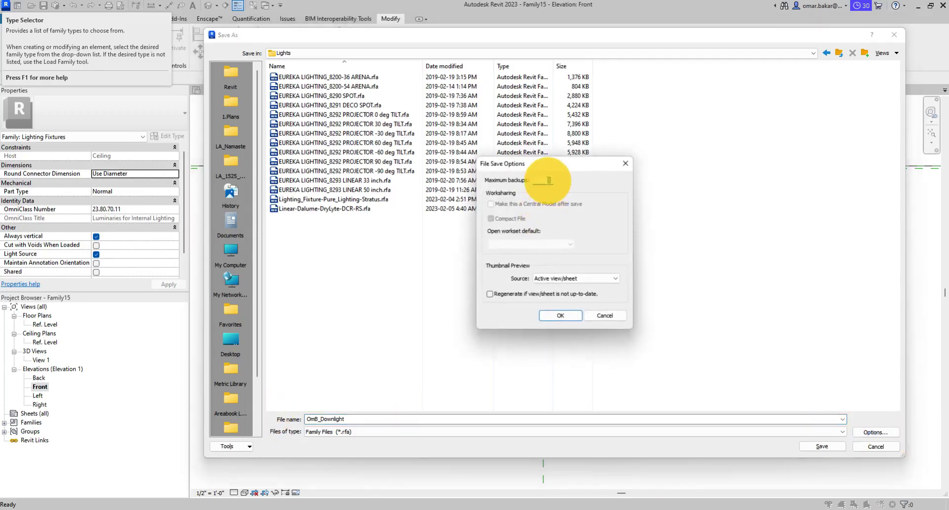
click(561, 315)
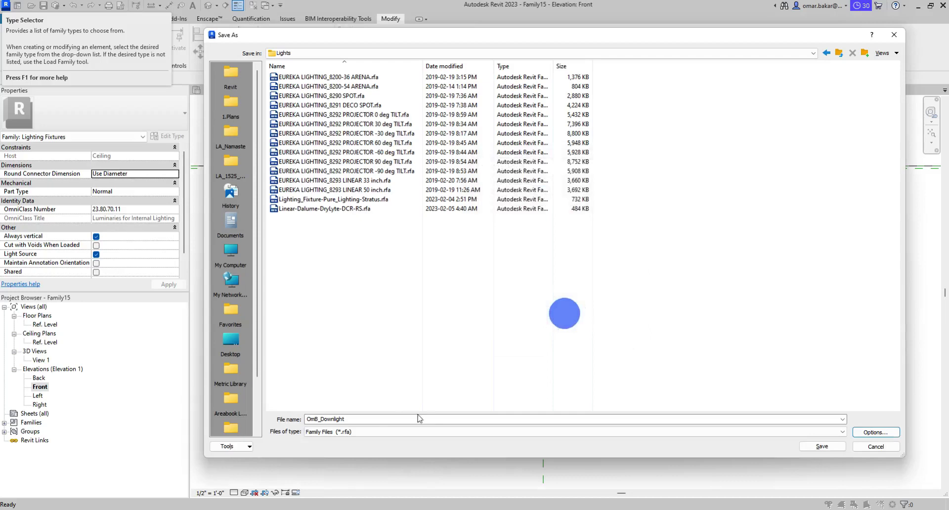
click(358, 421)
text(-4)
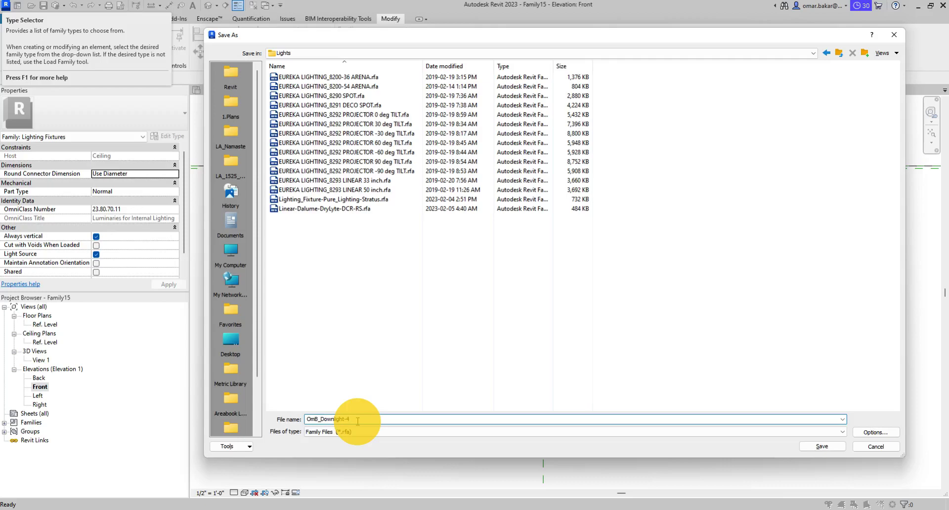
double_click(347, 419)
text(Spot_)
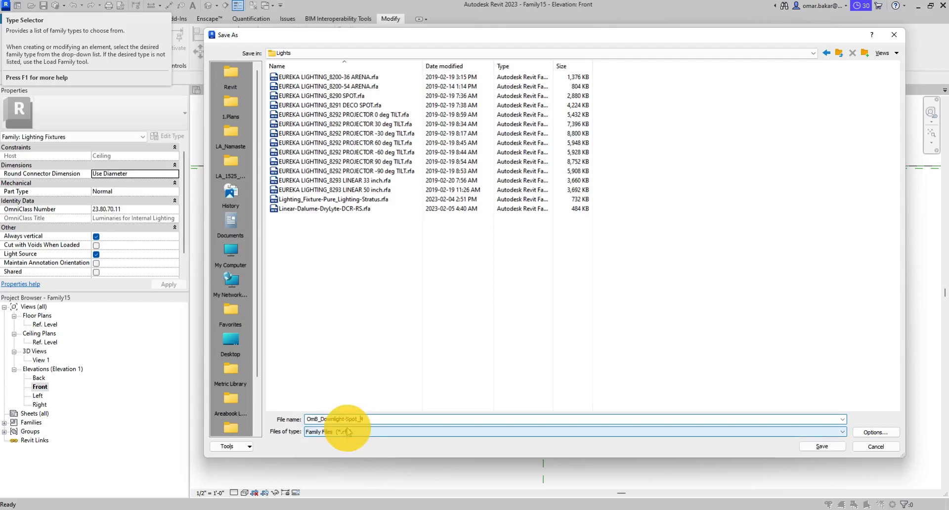
click(835, 447)
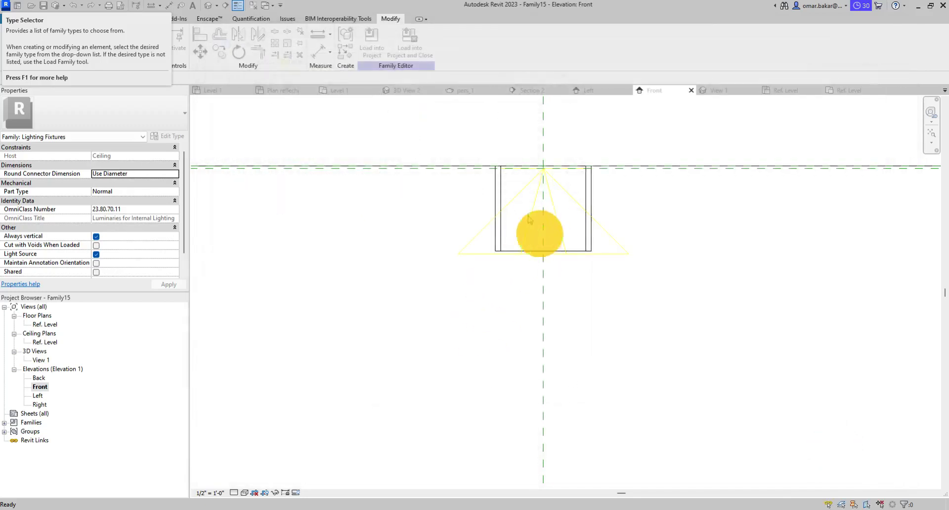
- Load OmB_Downlight-Spot_4 into Office.rvt, save the project, and open its 3D View 2
click(390, 53)
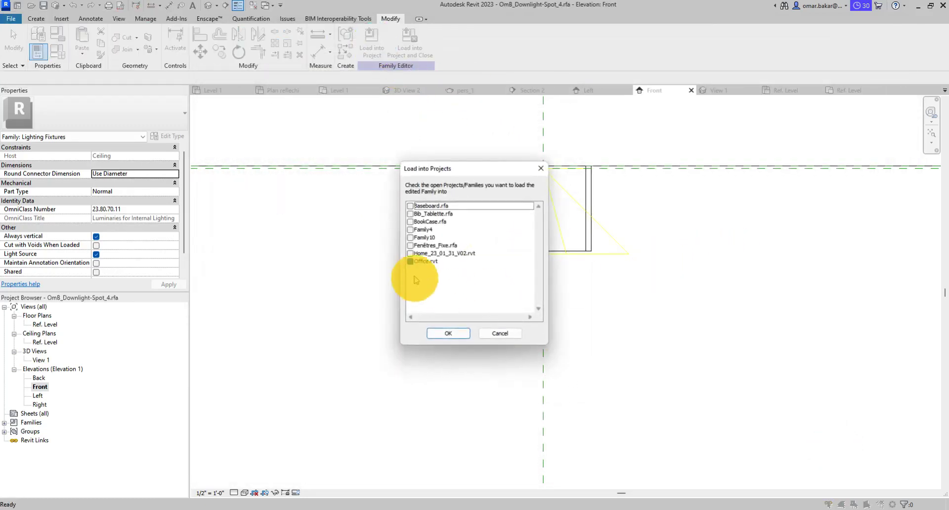
click(439, 330)
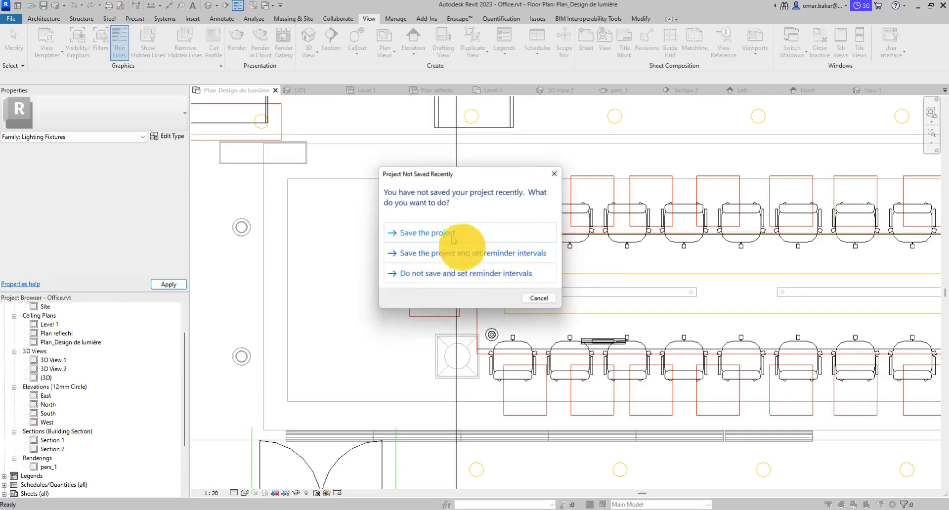
click(465, 232)
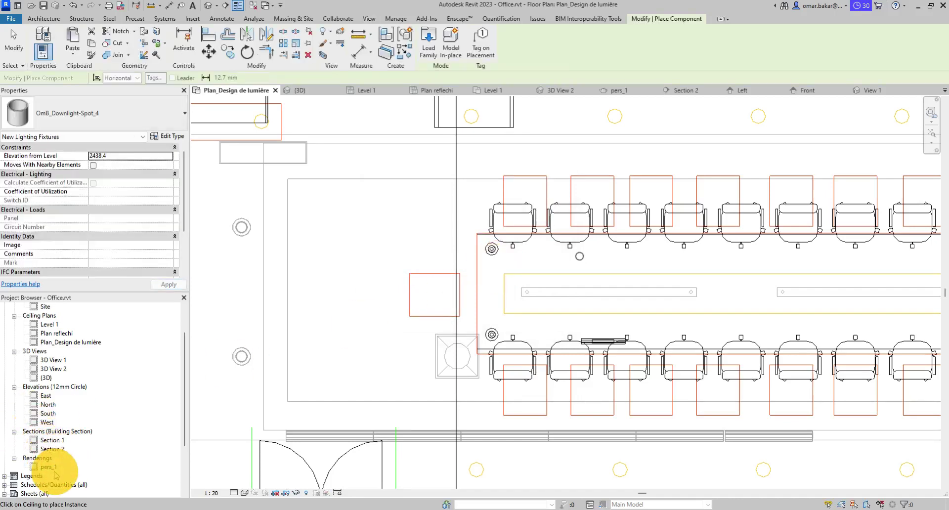
double_click(51, 369)
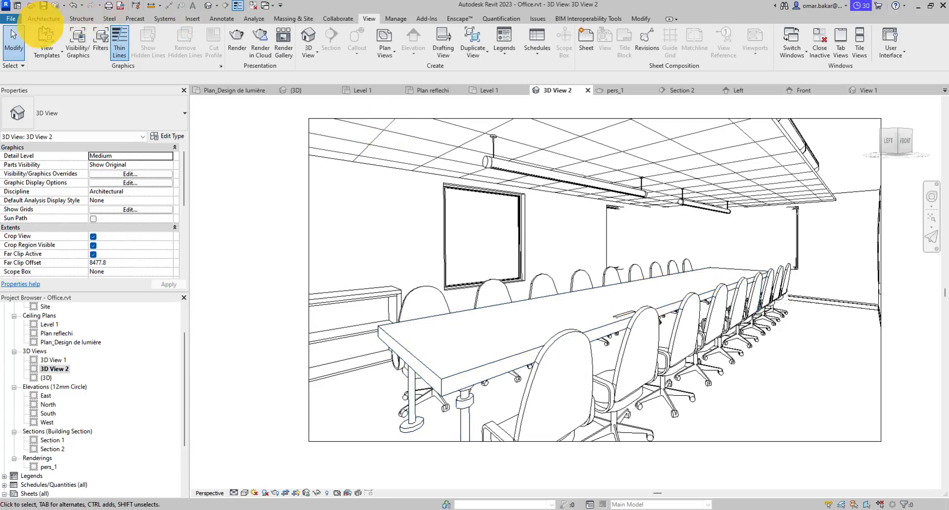
- Place OmB_Downlight-Spot_4 downlights across the conference-room ceiling, from the right edge to the left
click(43, 19)
click(106, 39)
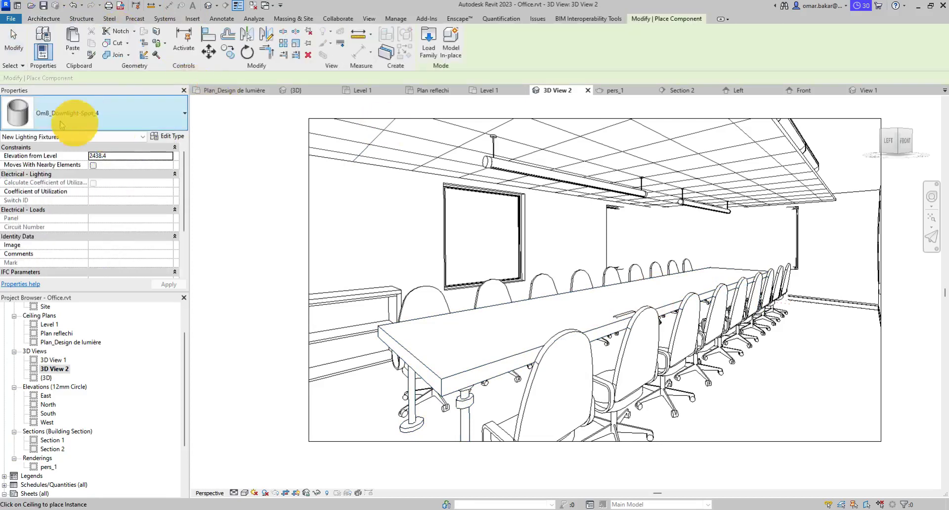
click(835, 133)
click(848, 169)
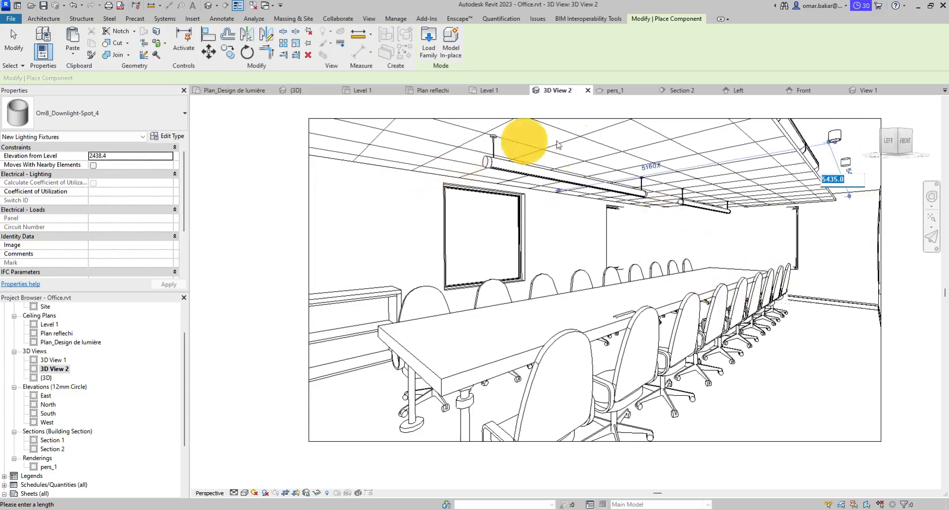
key(Escape)
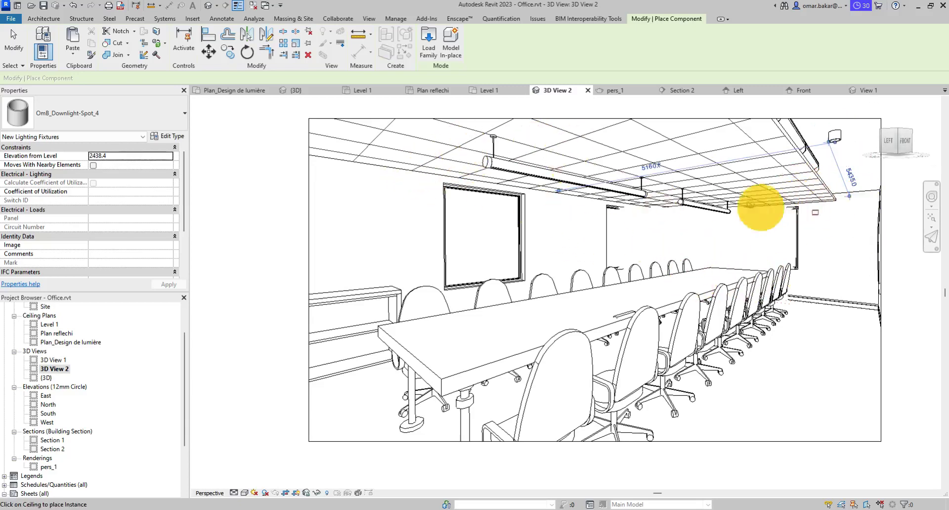
click(853, 155)
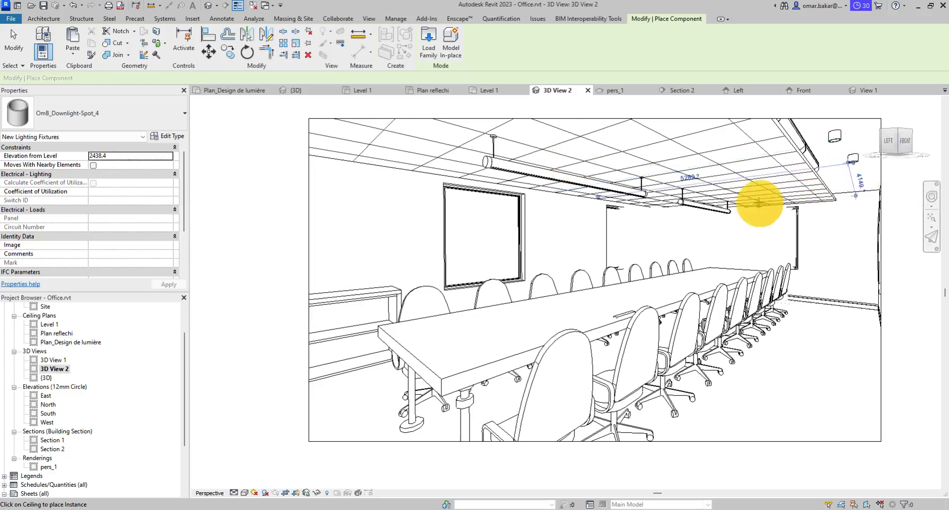
click(729, 153)
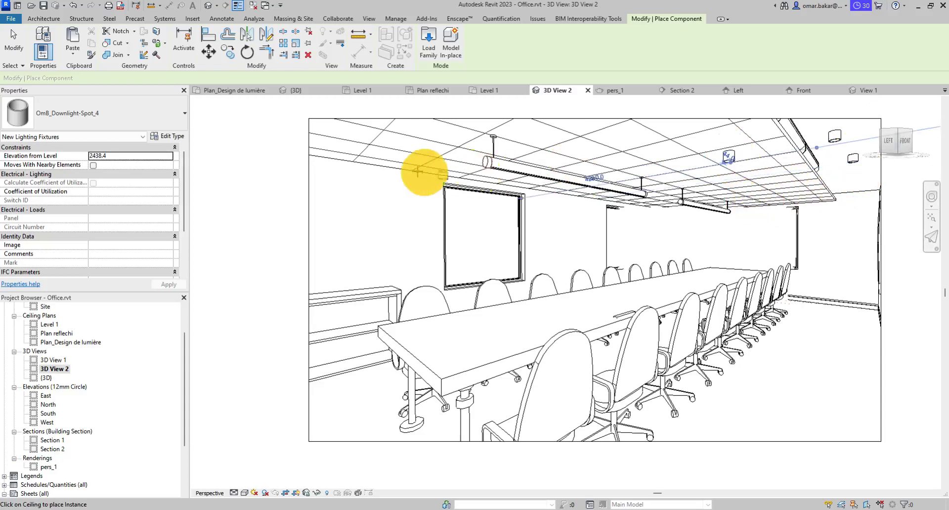
click(388, 152)
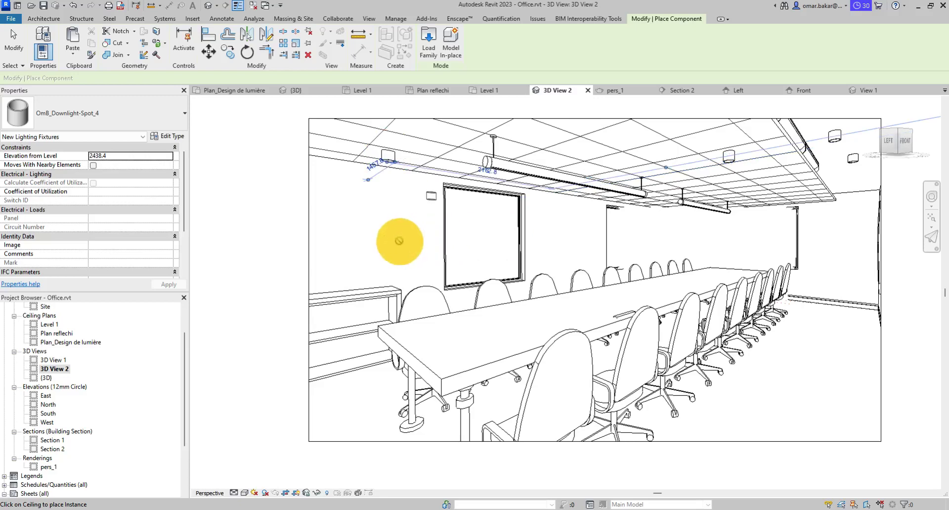
click(612, 157)
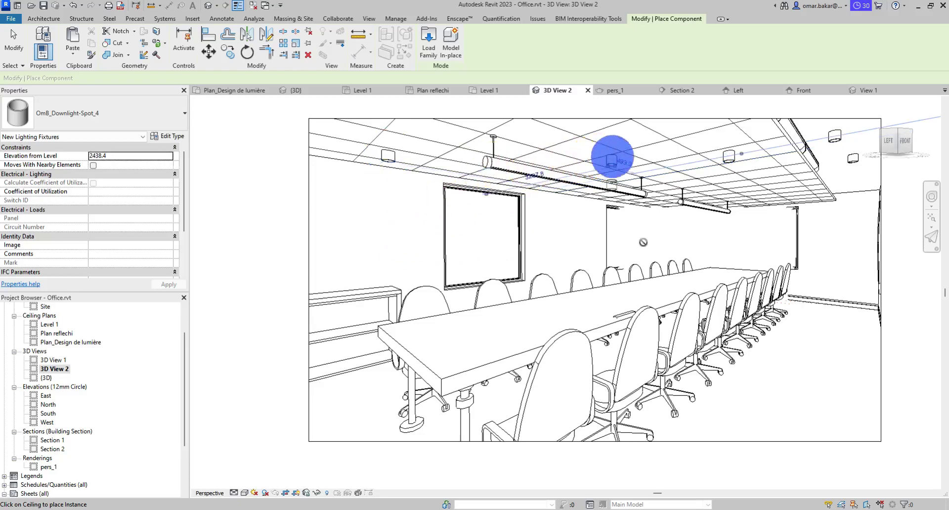
click(14, 44)
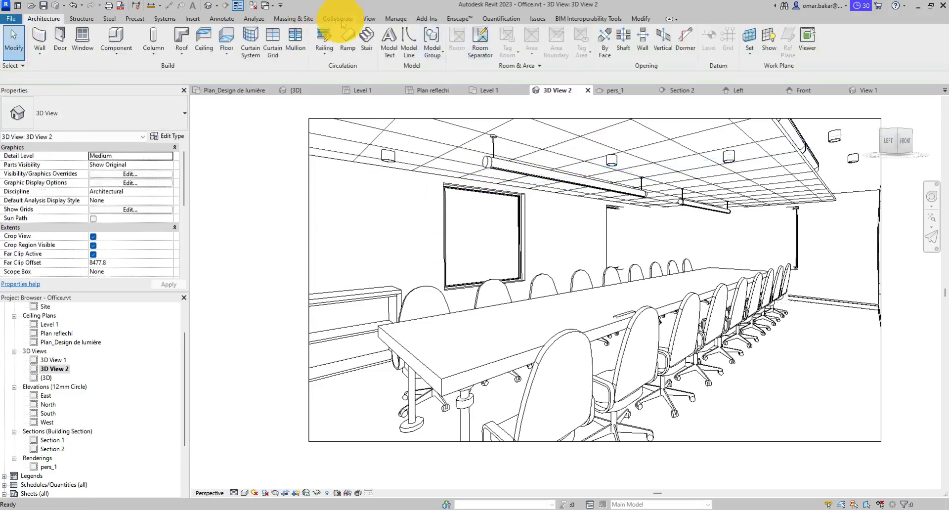
click(369, 19)
click(238, 39)
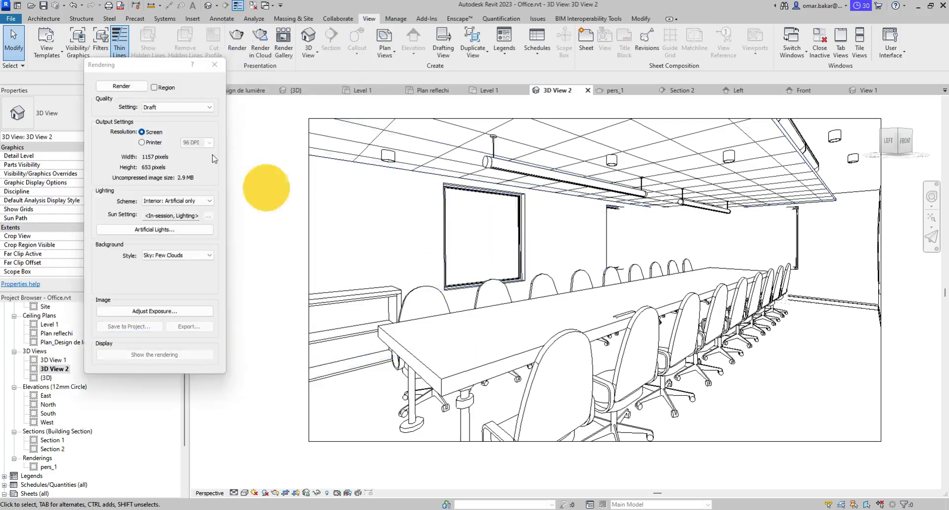
click(139, 87)
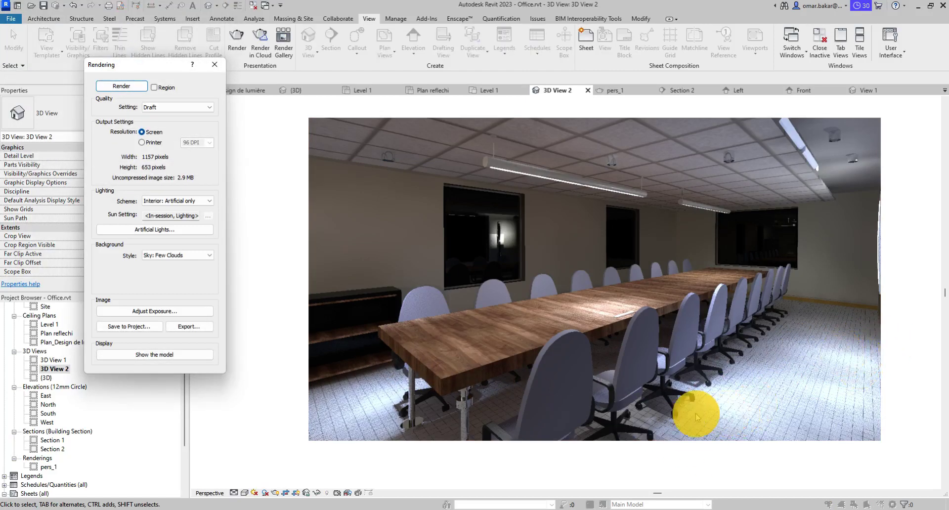
click(215, 65)
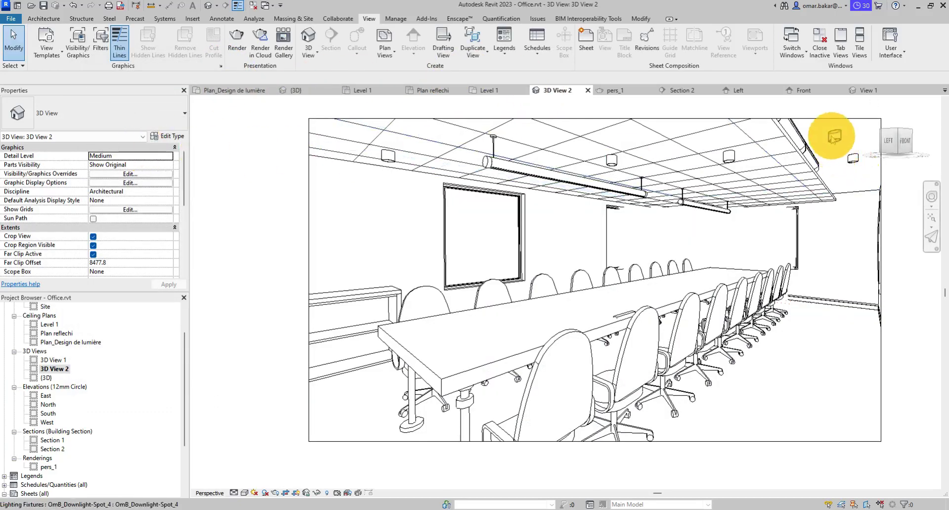
- Select a ceiling downlight and bring up its type properties
click(834, 136)
click(173, 136)
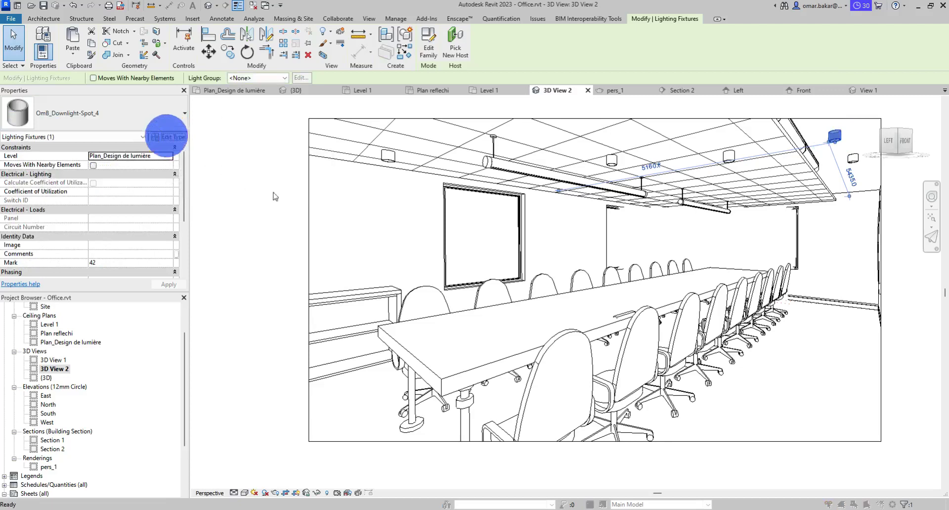
drag(223, 34, 260, 21)
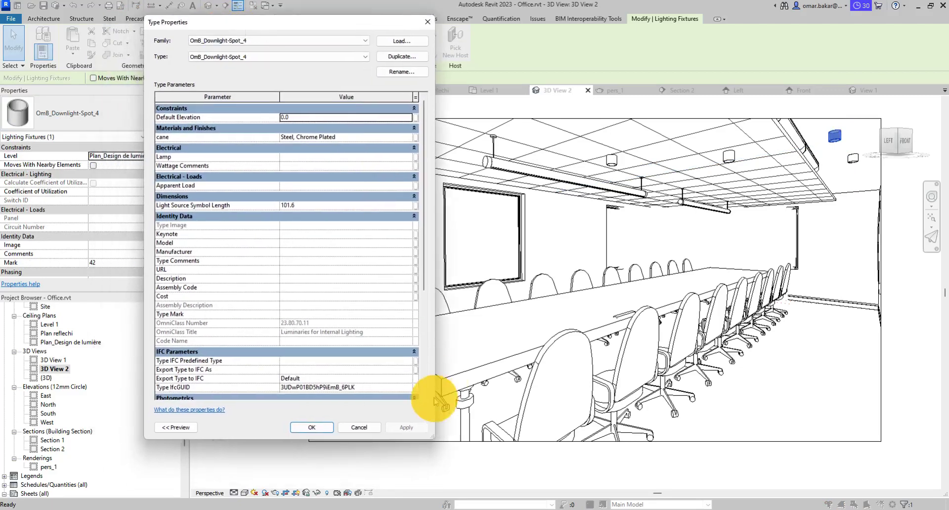
drag(424, 277, 418, 378)
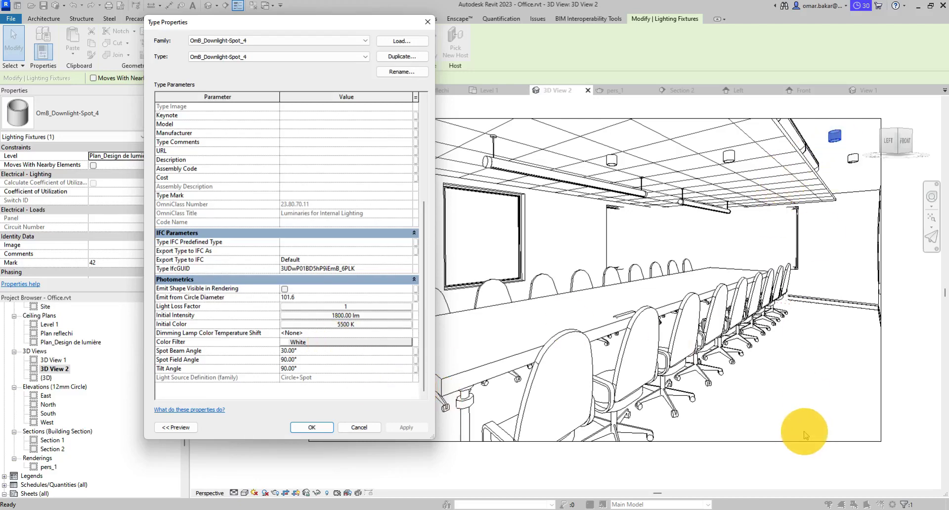
- Set the downlight's Initial Color to a Custom preset at 4500 K
click(348, 324)
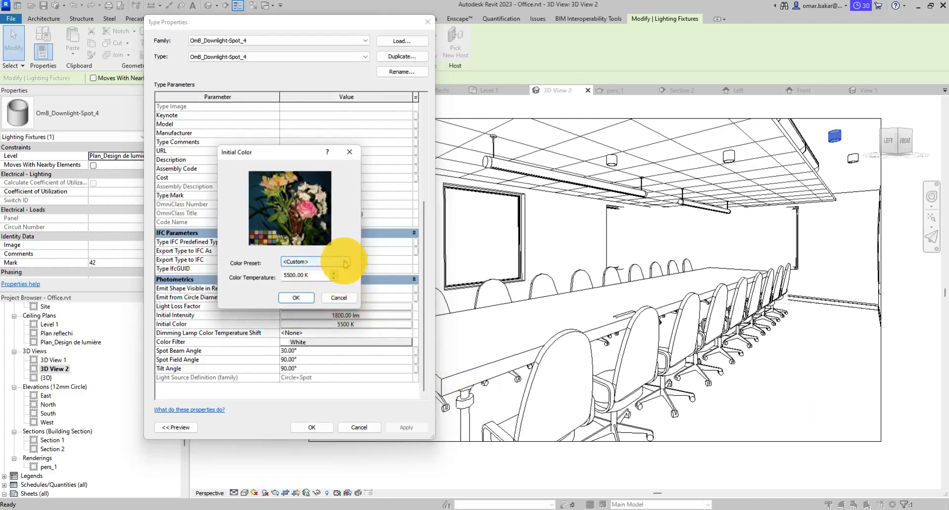
click(344, 261)
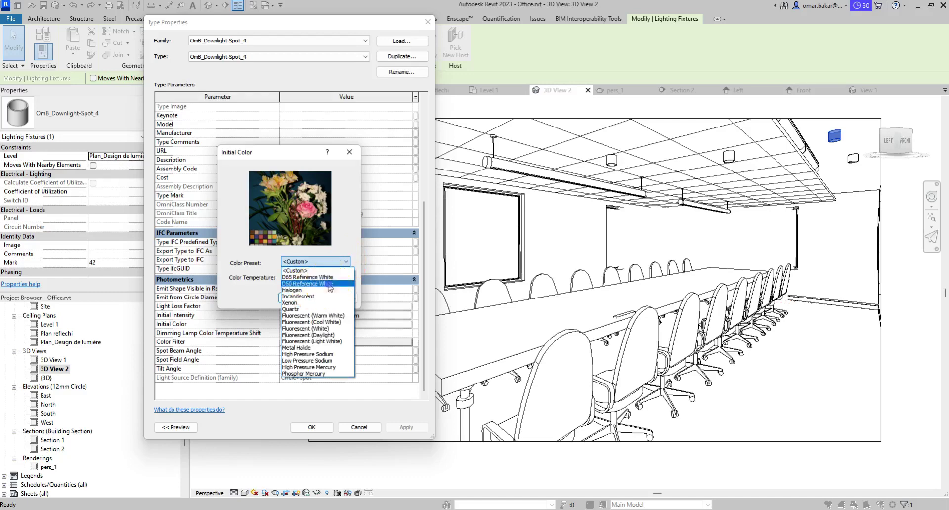
click(329, 284)
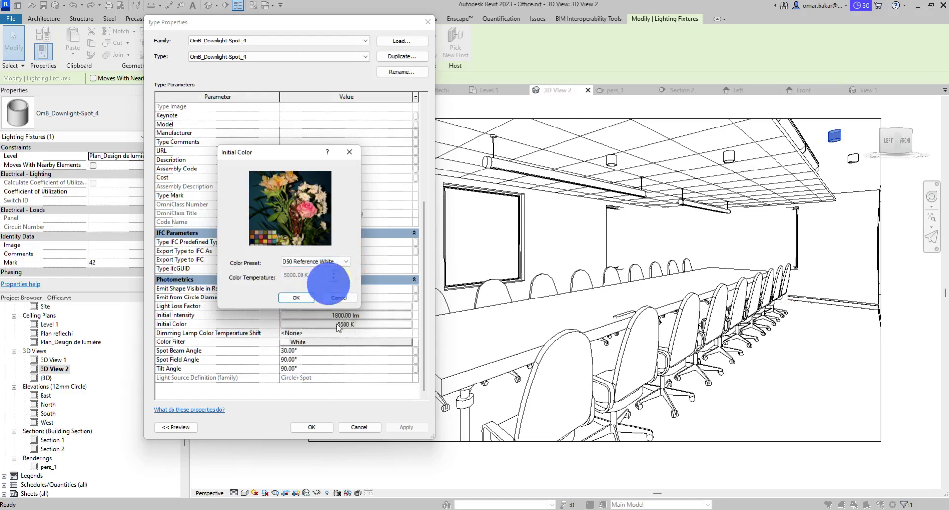
click(318, 262)
click(311, 269)
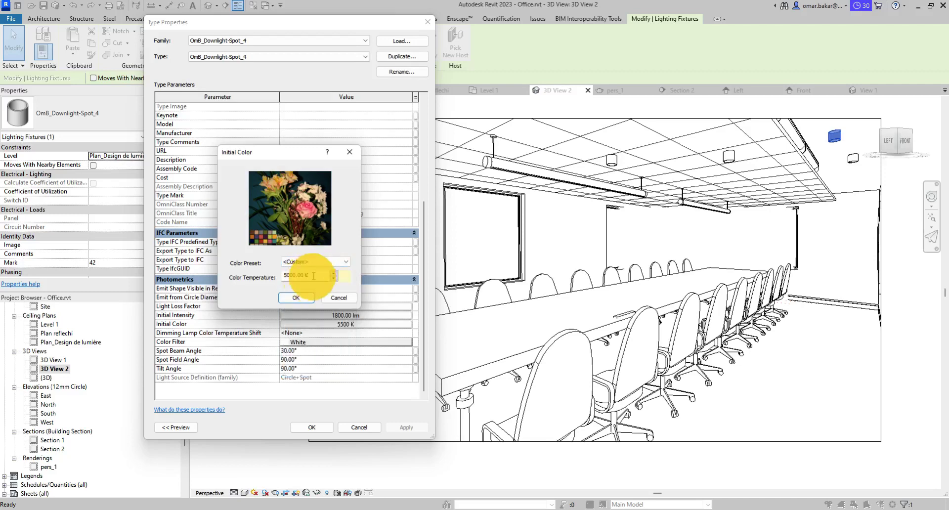
double_click(299, 274)
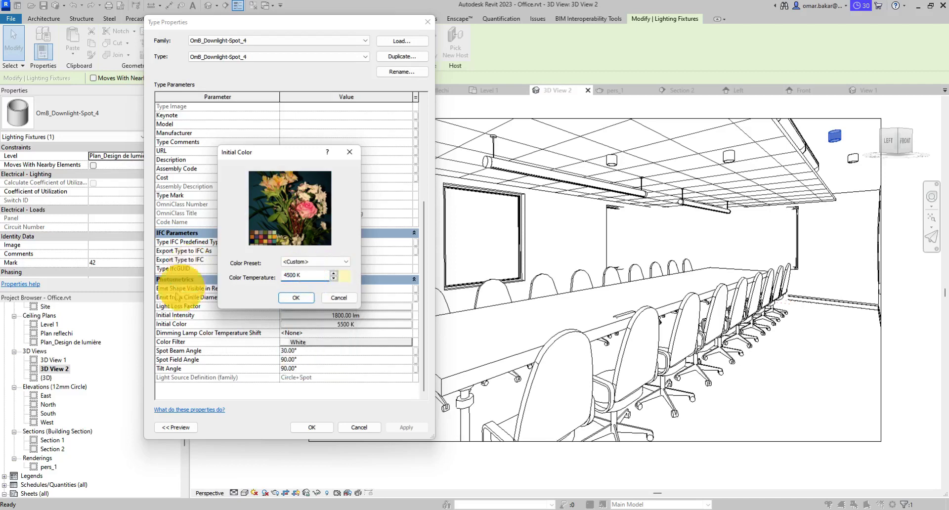
click(296, 297)
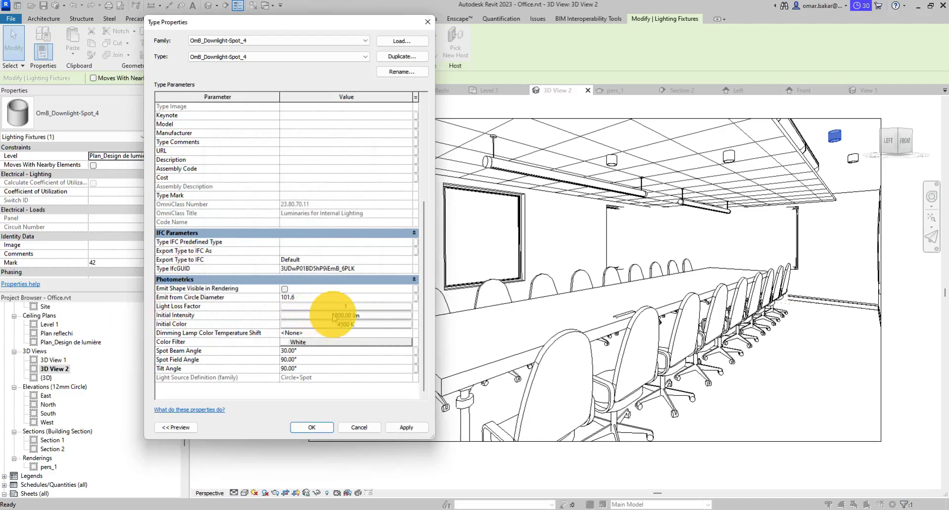
- Set the Initial Intensity luminous flux to 900 lm
click(332, 315)
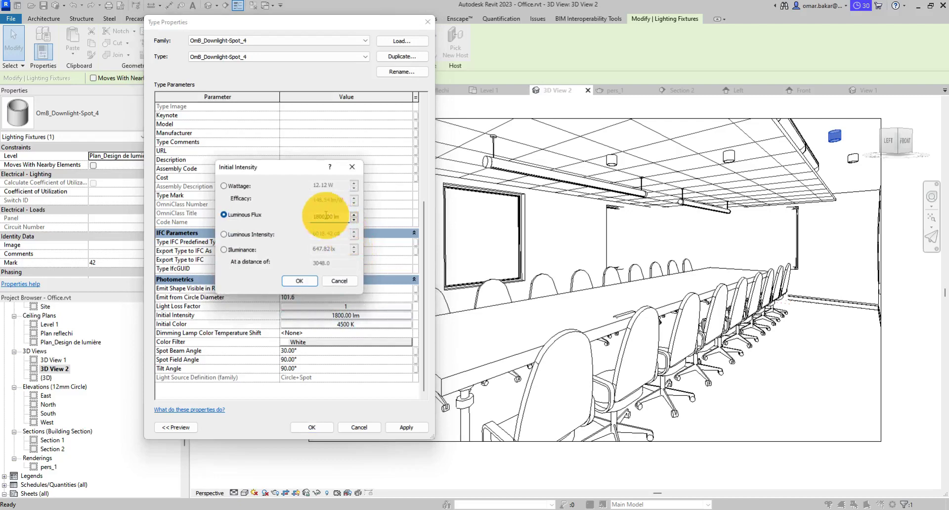
double_click(334, 216)
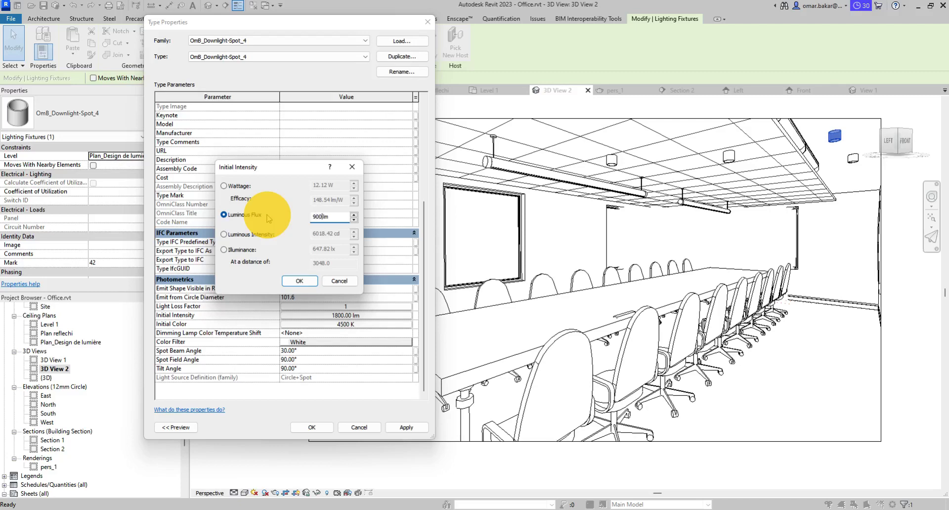
key(Return)
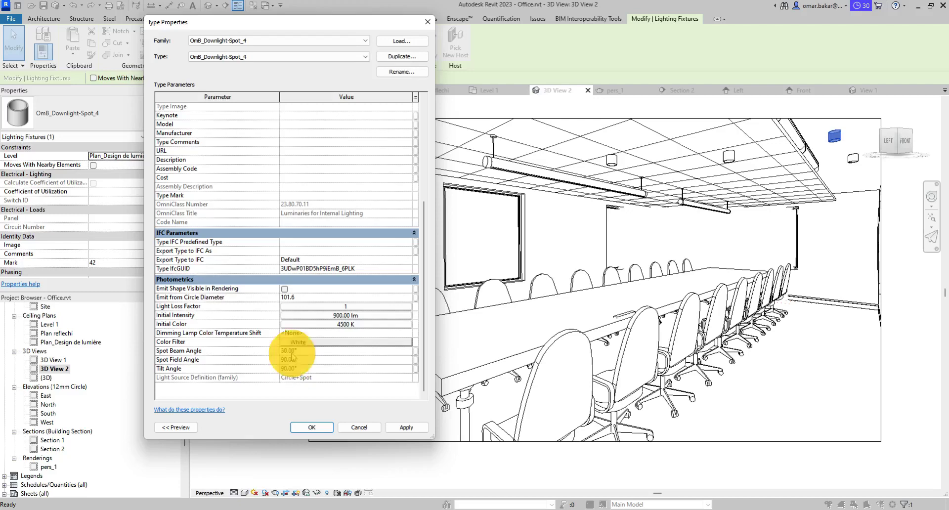
- Set the Spot Beam Angle to 45° and accept the type properties
click(291, 351)
text(45)
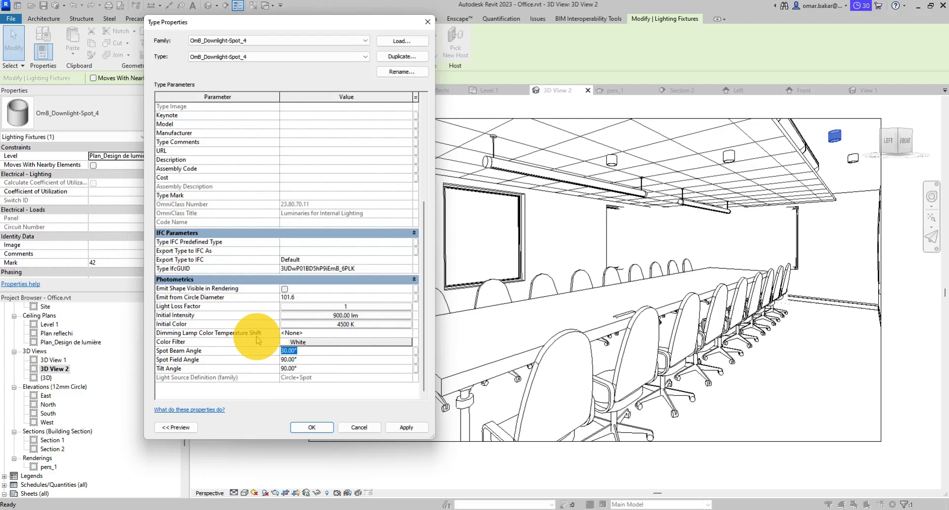
click(292, 360)
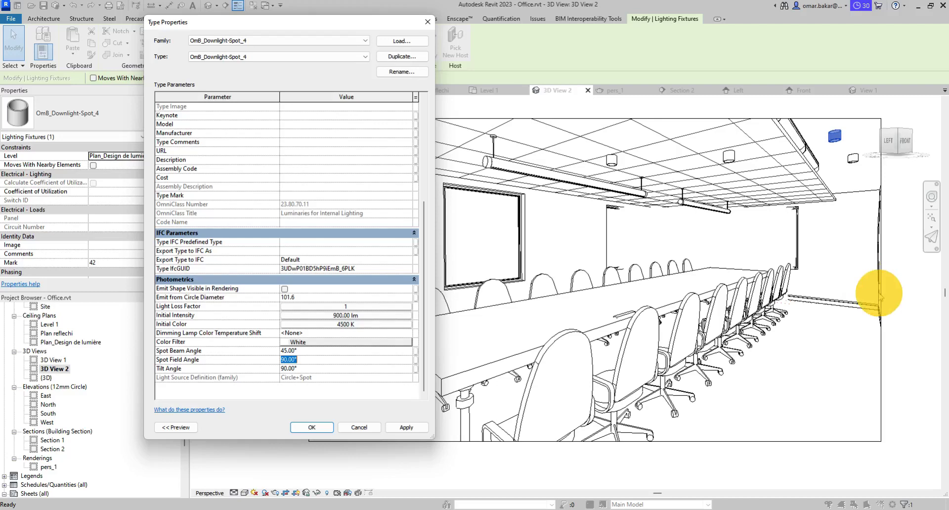
click(322, 427)
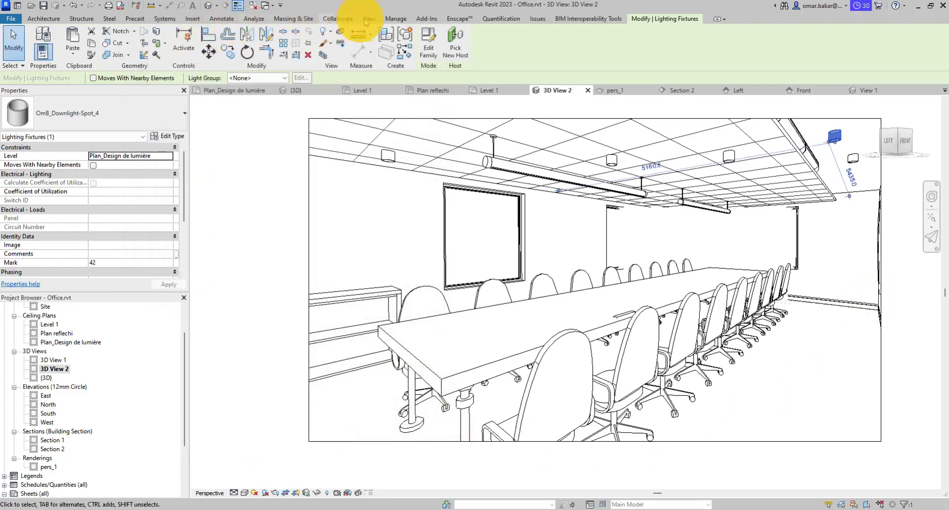
- Render 3D View 2 at Draft quality with the Interior: Artificial only lighting scheme
click(368, 18)
click(237, 38)
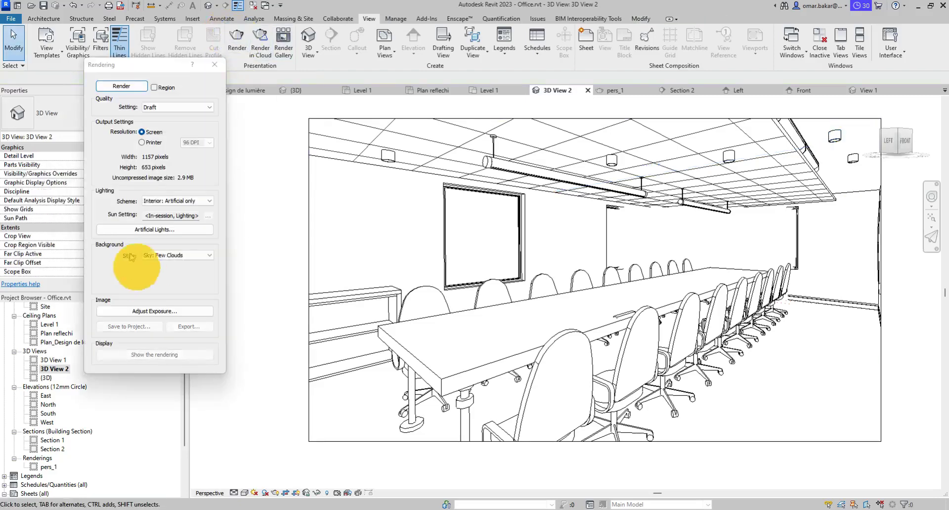
click(121, 86)
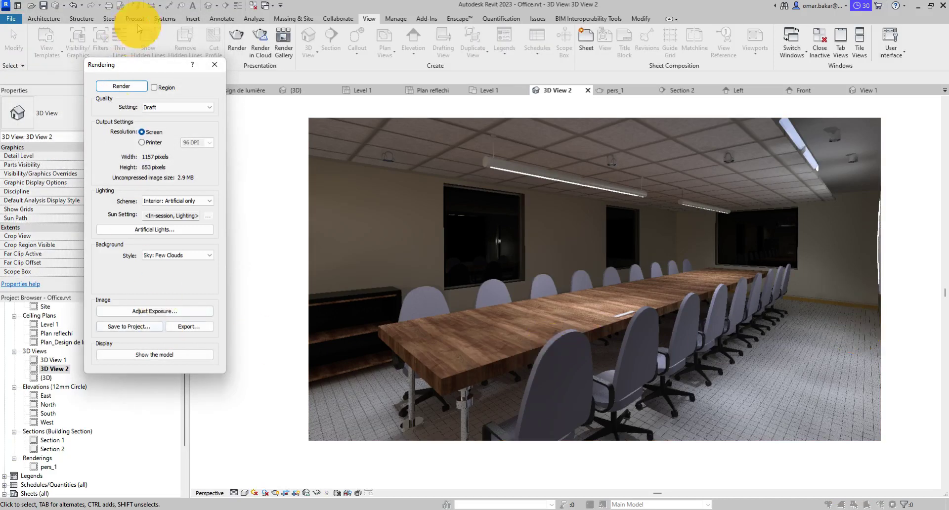
- Close the Rendering dialog, return to OmB_Downlight-Spot_4, and open its Front elevation
click(219, 70)
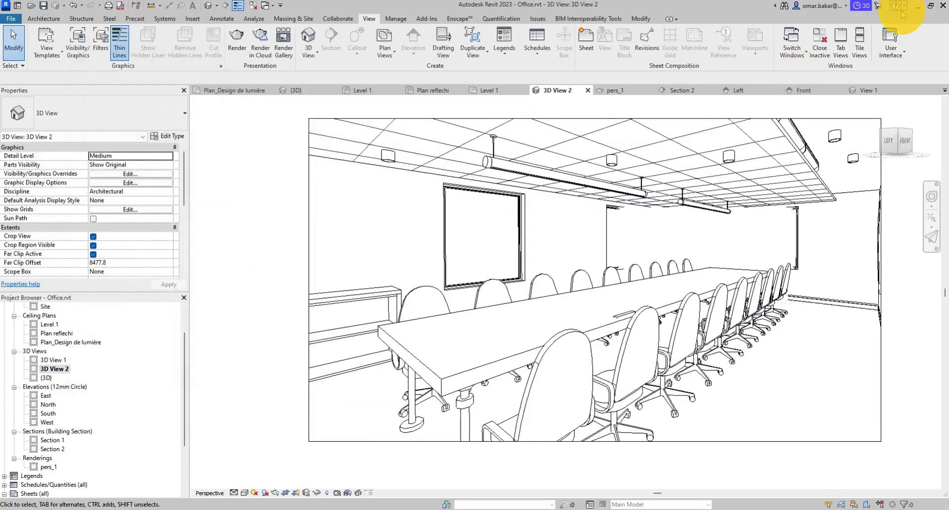
mouse_move(868, 90)
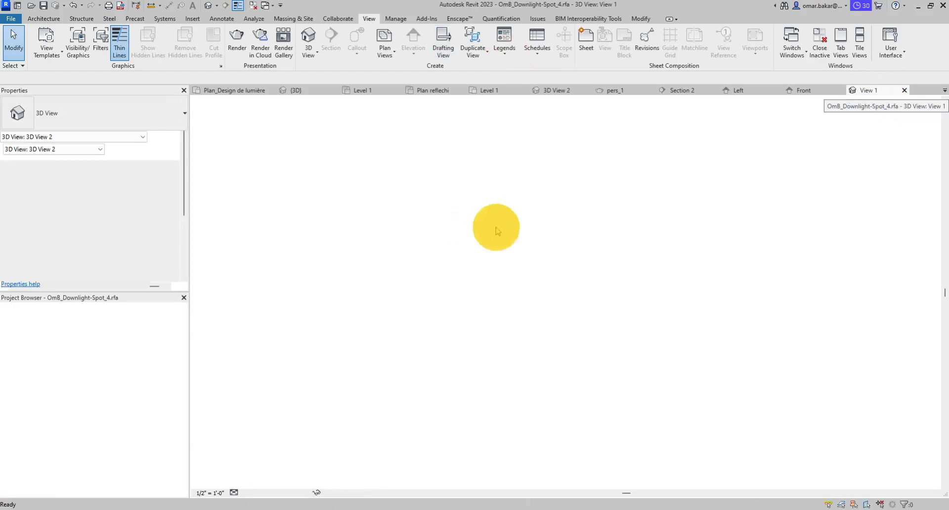
mouse_move(599, 297)
shift+middle_down()
mouse_move(625, 259)
mouse_move(367, 360)
mouse_move(550, 21)
mouse_move(699, 21)
mouse_move(682, 30)
shift+middle_up()
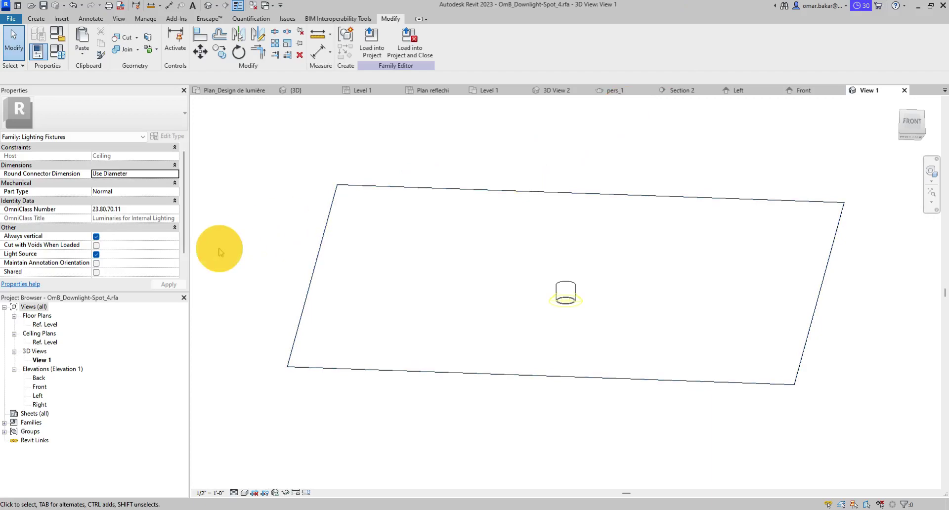
double_click(39, 387)
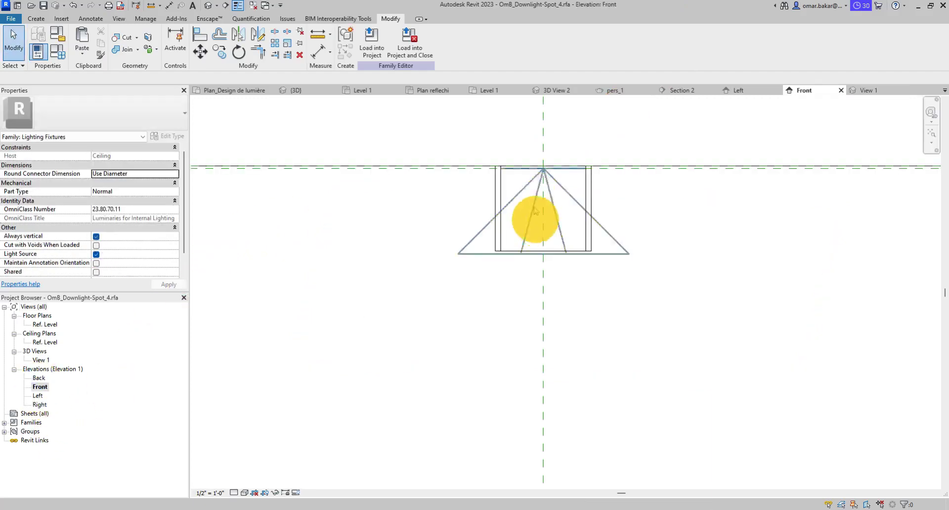
- Reshape the chrome extrusion to start at the reference level and rise 5 7/32" above it
middle_drag(572, 180, 556, 316)
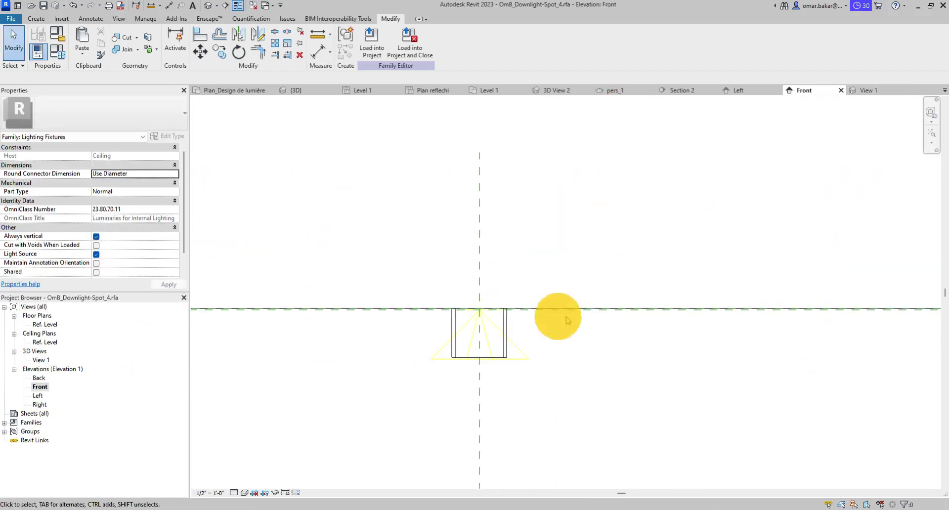
click(509, 322)
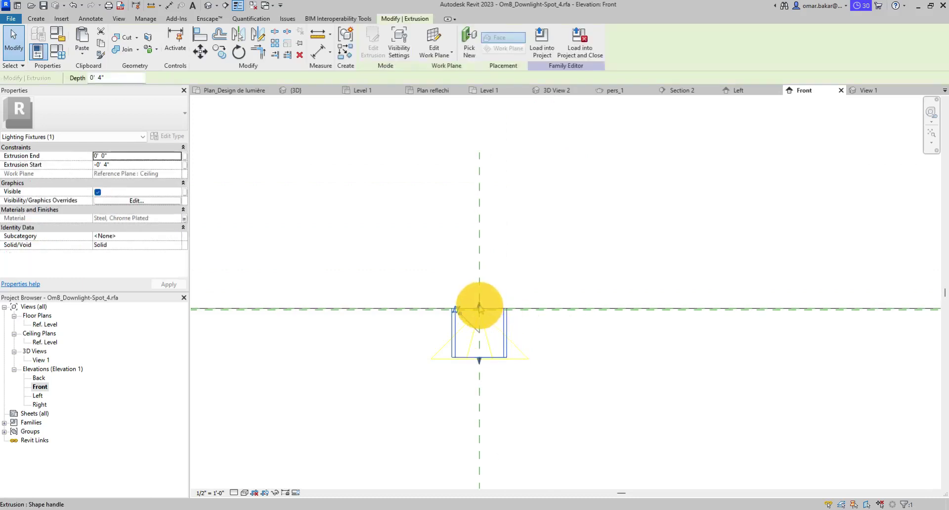
drag(479, 309, 483, 245)
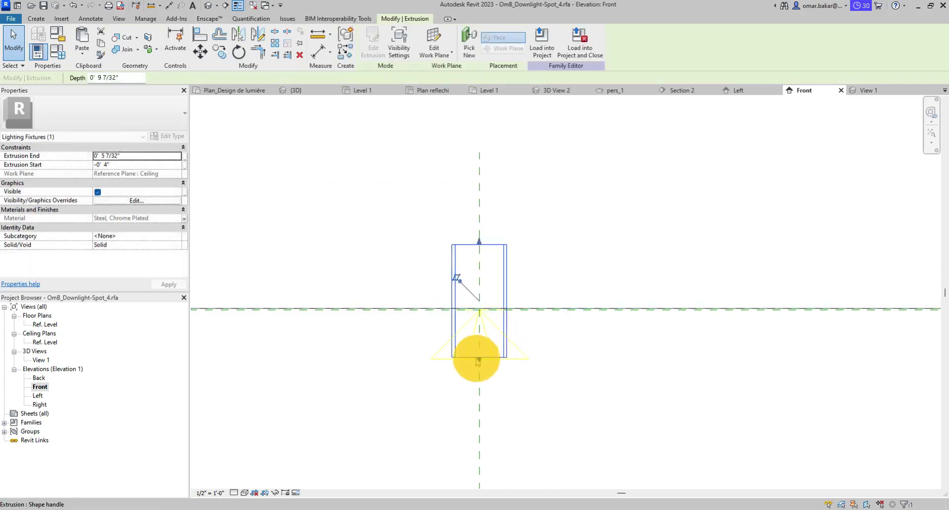
drag(480, 365, 479, 308)
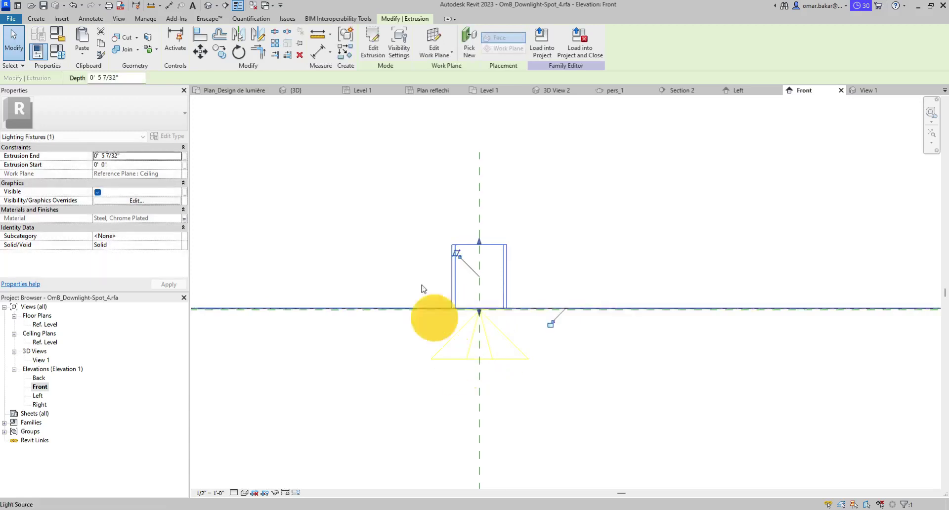
scroll(479, 282, up, 5)
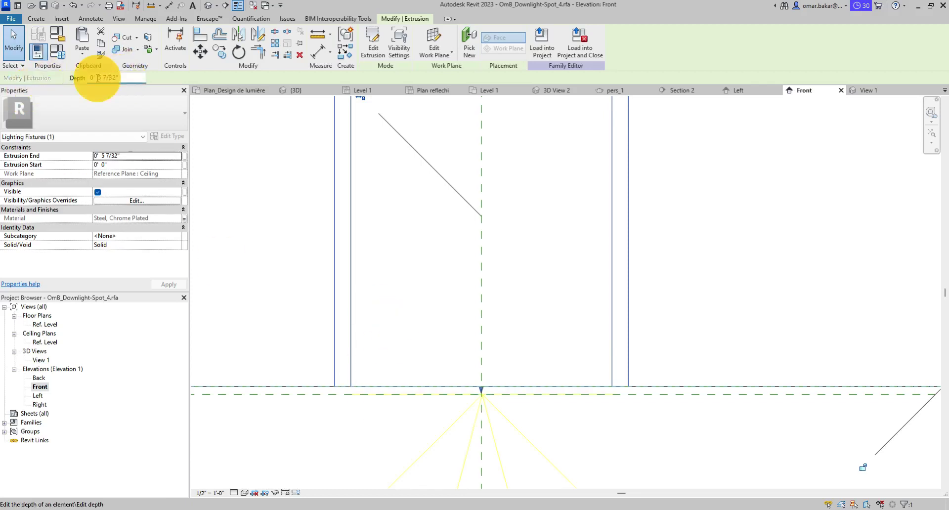
drag(98, 77, 115, 79)
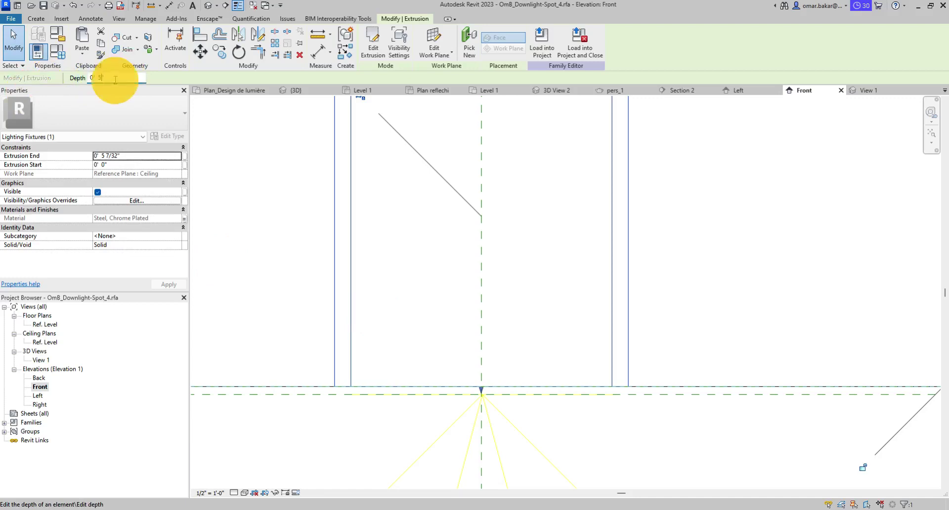
click(271, 223)
scroll(393, 241, down, 2)
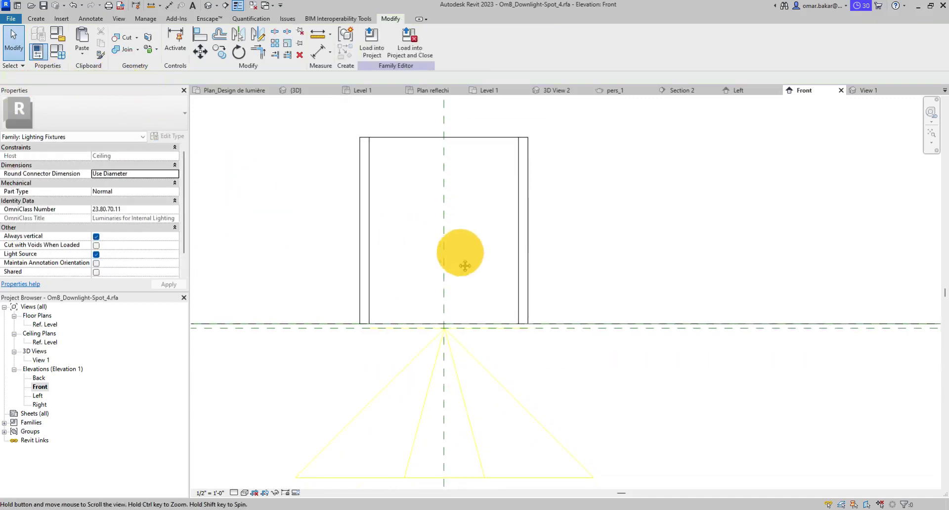
- Move the light source up to the top of the chrome housing, then switch to the default 3D view
middle_drag(465, 266, 458, 308)
click(446, 383)
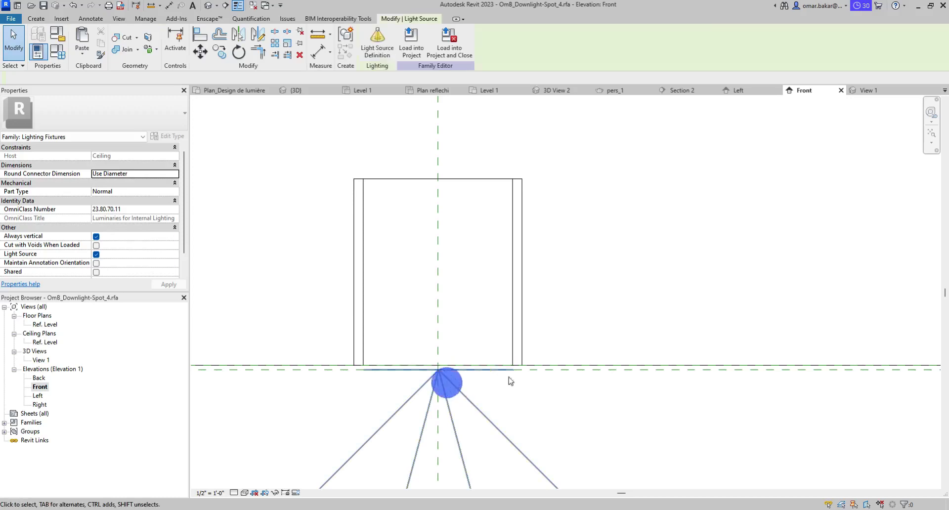
drag(544, 372, 545, 186)
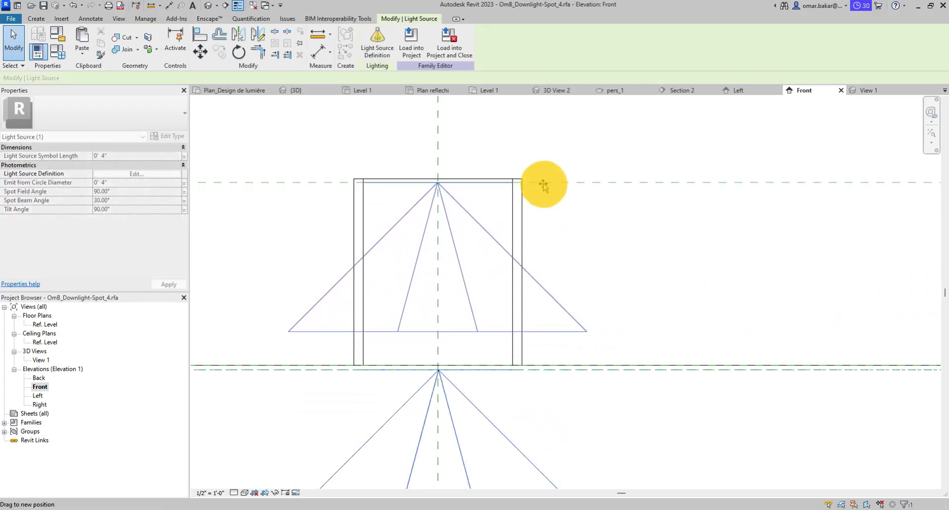
drag(542, 183, 543, 183)
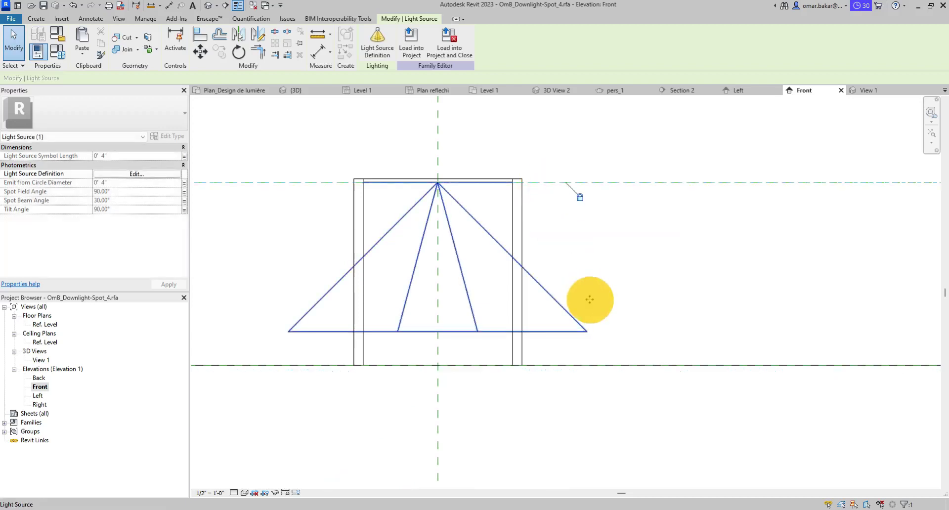
scroll(562, 331, down, 2)
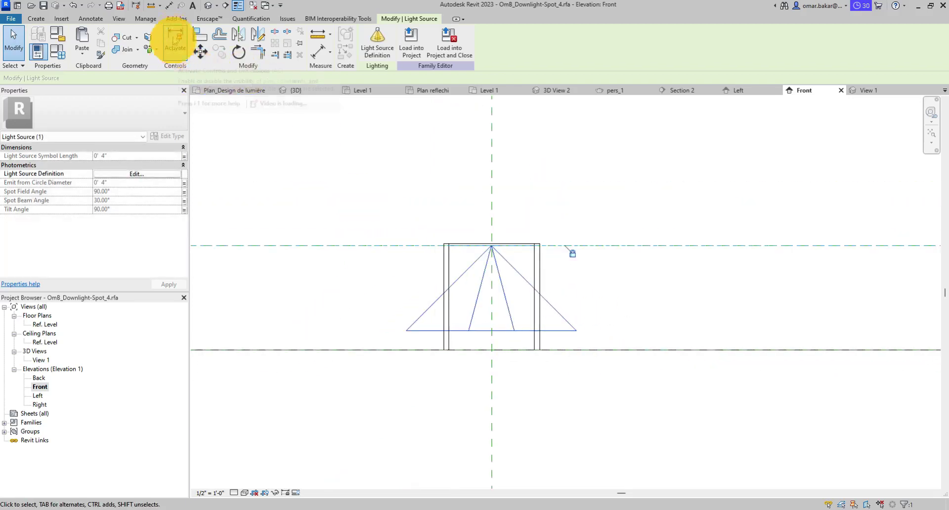
click(208, 7)
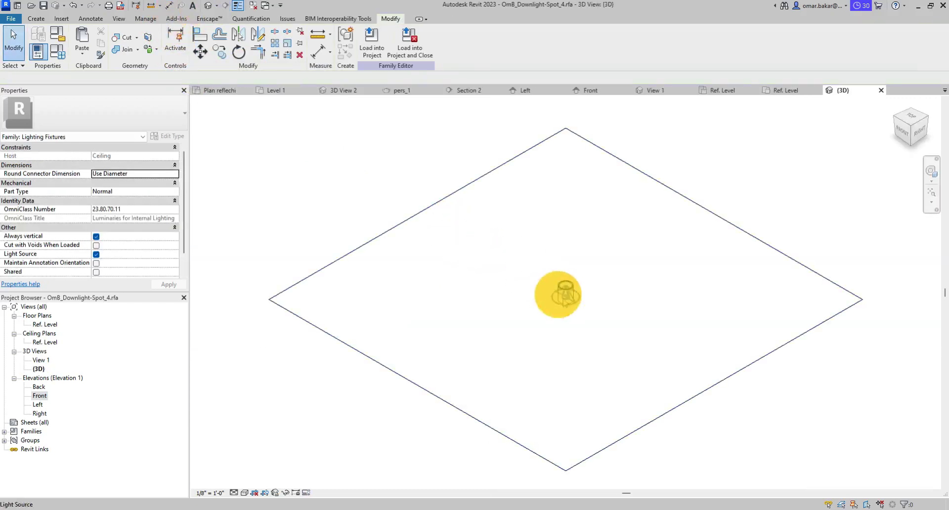
- Orbit the 3D view to look up at the chrome ring from below, with the Create tools showing
mouse_move(562, 292)
shift+middle_down()
mouse_move(581, 197)
mouse_move(548, 334)
mouse_move(576, 318)
mouse_move(589, 237)
mouse_move(638, 245)
shift+middle_up()
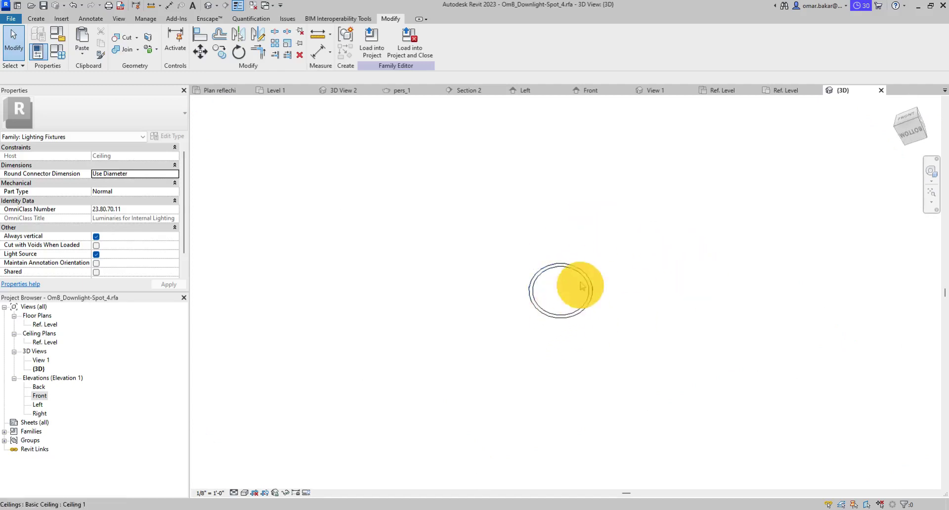
mouse_move(588, 297)
shift+middle_down()
mouse_move(617, 257)
mouse_move(610, 210)
shift+middle_up()
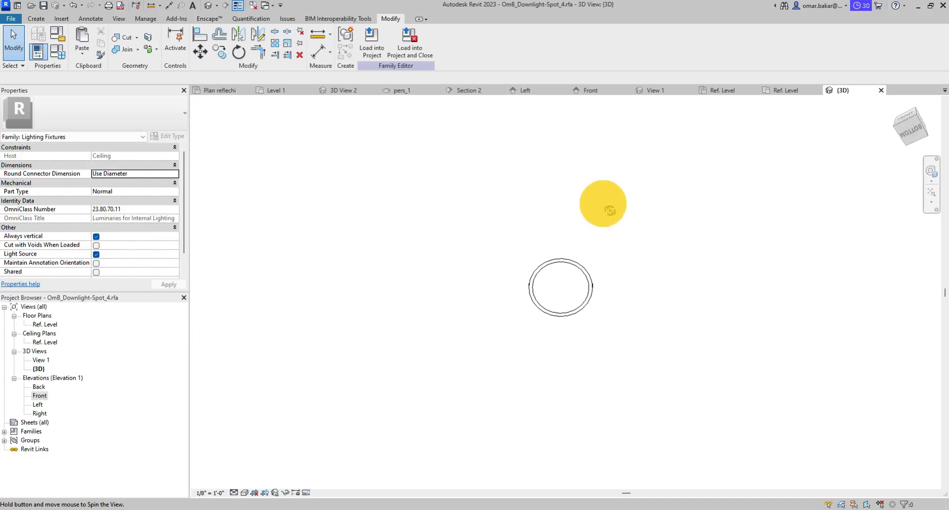
click(36, 18)
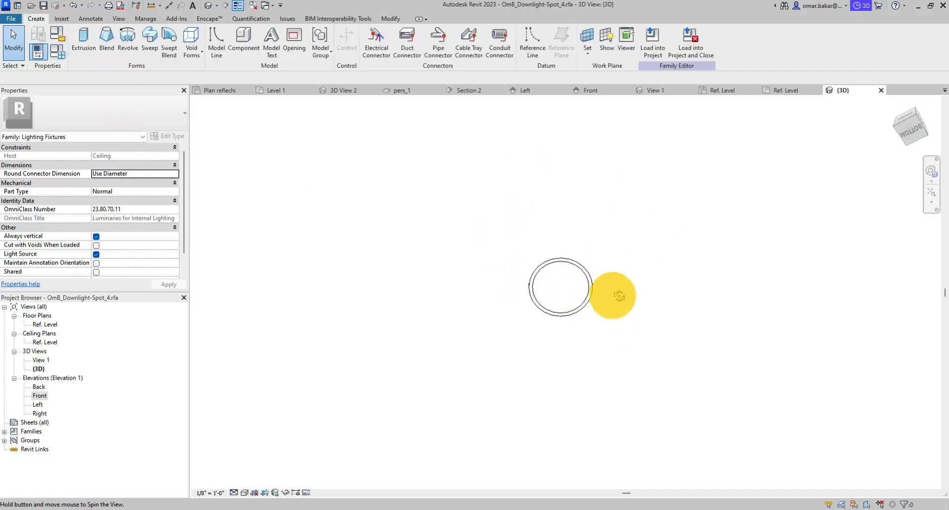
mouse_move(580, 144)
shift+middle_down()
mouse_move(595, 299)
mouse_move(566, 277)
shift+middle_up()
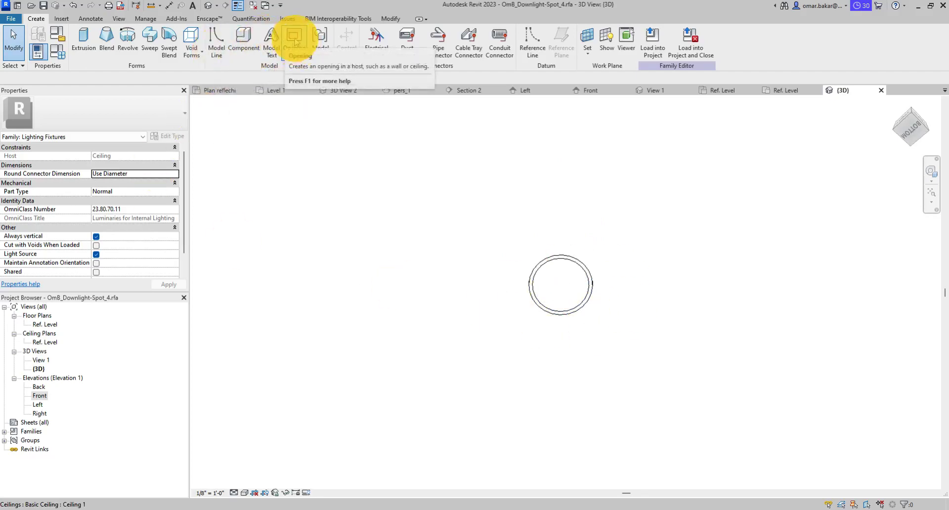
- Cut a circular ceiling opening of about 2 33/128" radius centred on the light source in the Ref. Level plan
click(294, 38)
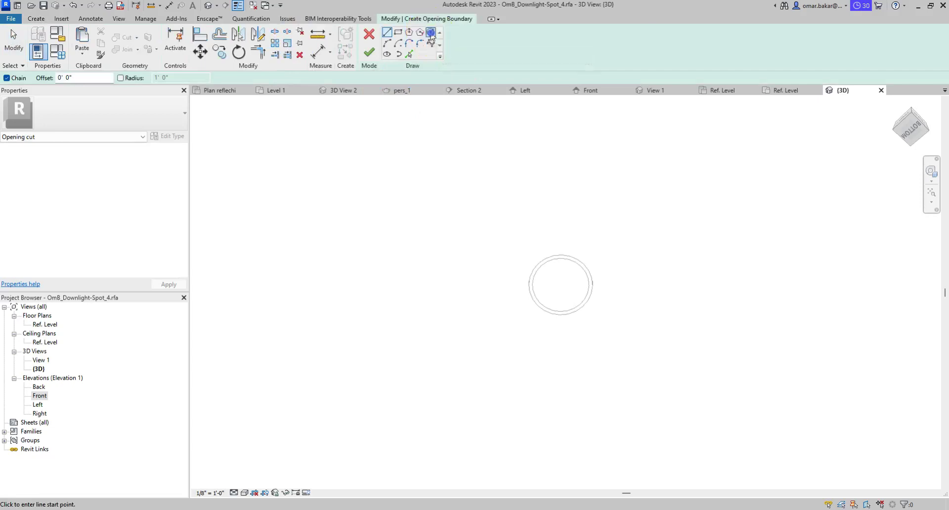
click(431, 32)
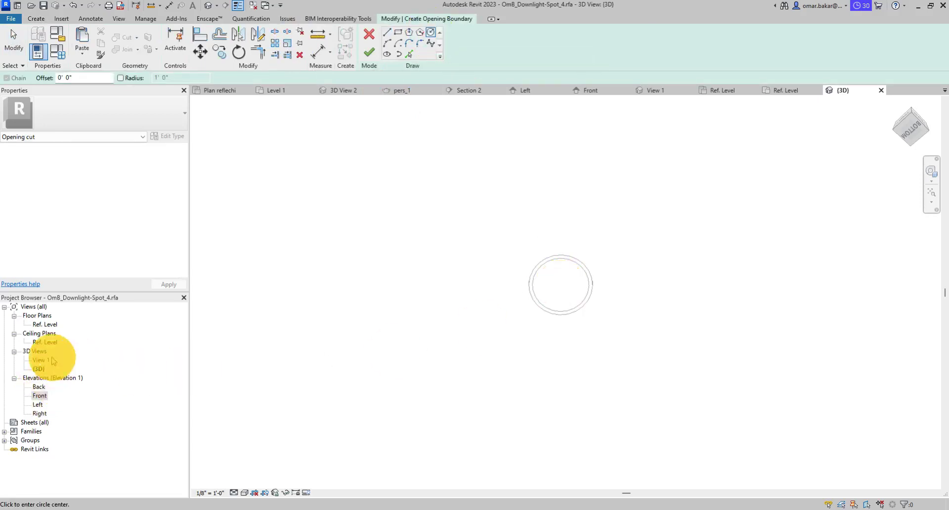
double_click(46, 343)
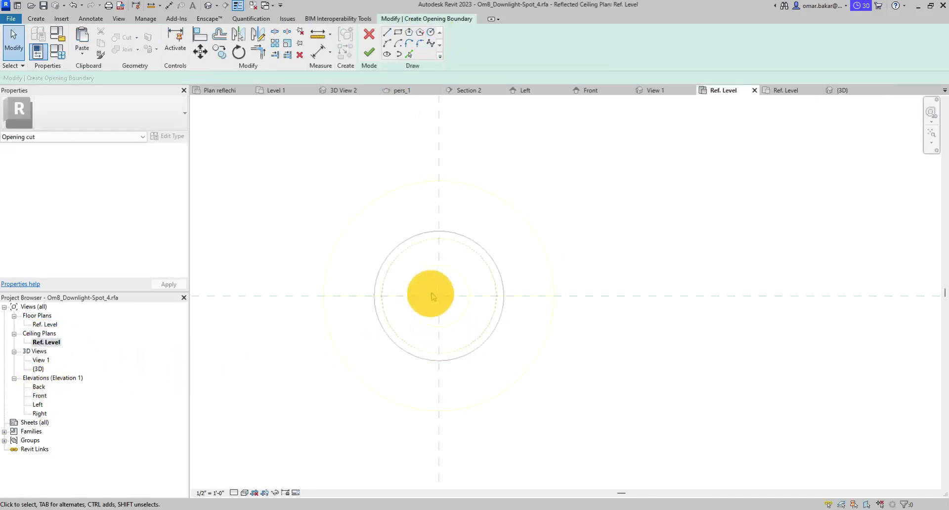
click(430, 33)
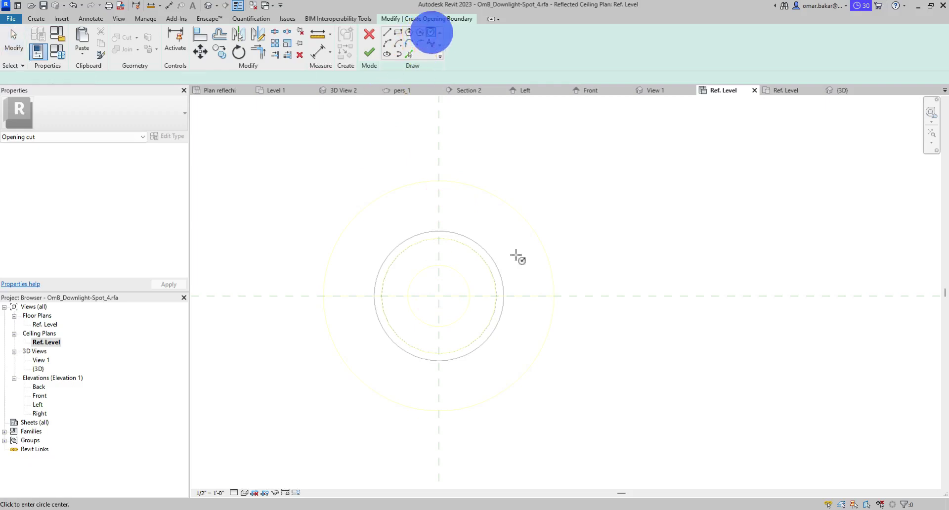
click(439, 296)
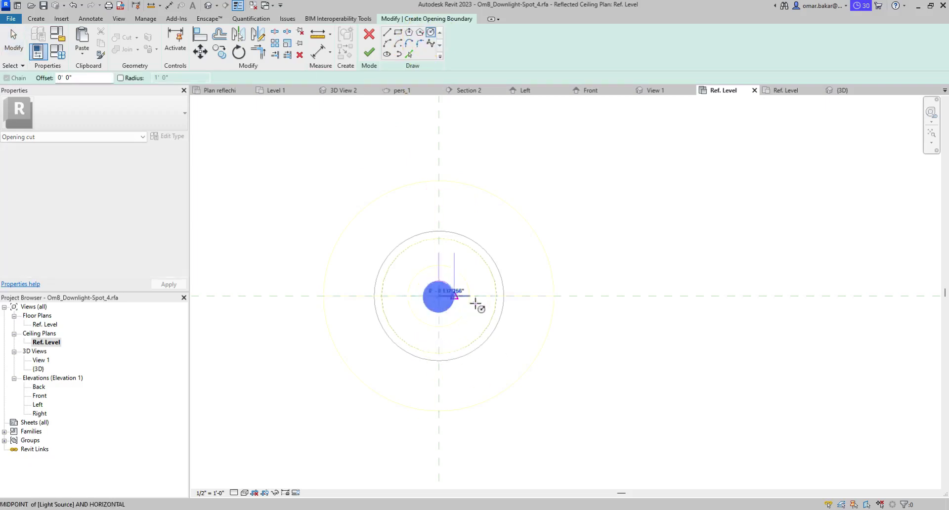
click(504, 307)
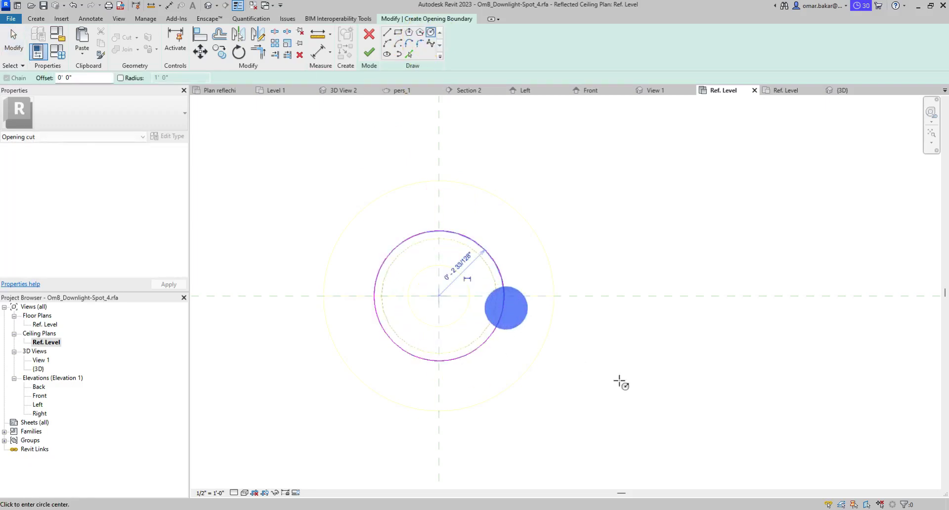
click(368, 52)
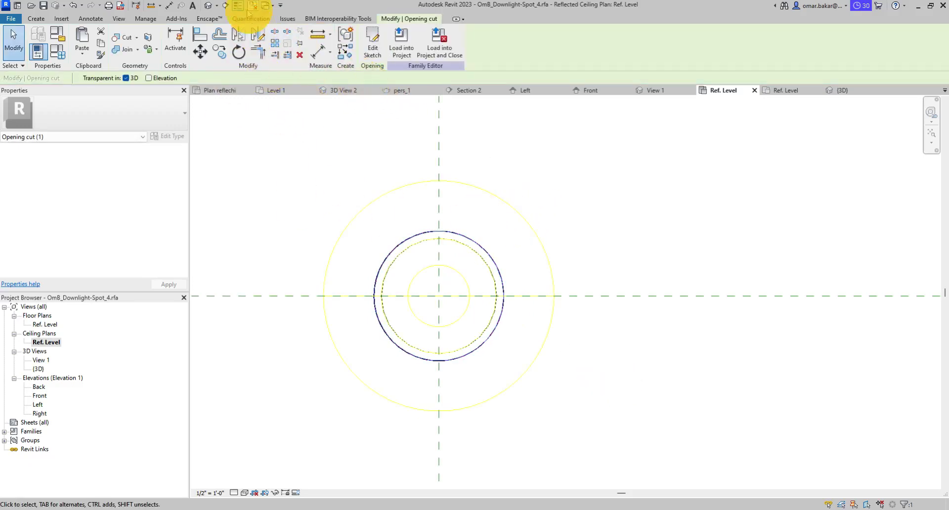
click(211, 6)
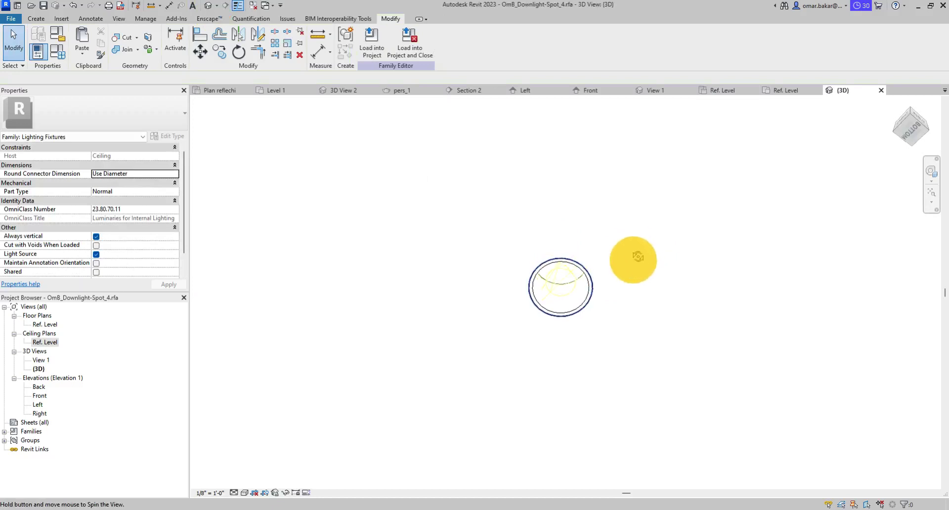
- Zoom in and tilt the 3D view of the fixture, with the Create tab shown
scroll(631, 288, up, 2)
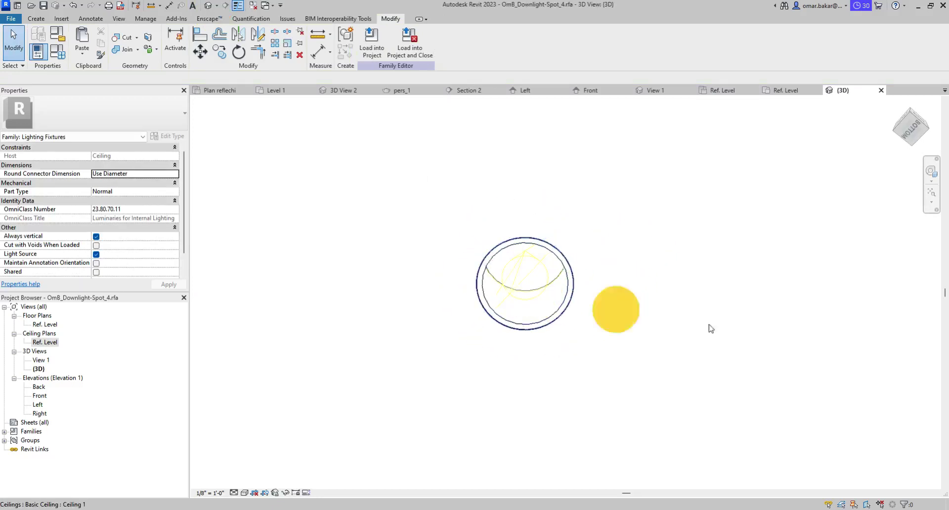
mouse_move(731, 282)
shift+middle_down()
mouse_move(703, 318)
mouse_move(631, 303)
shift+middle_up()
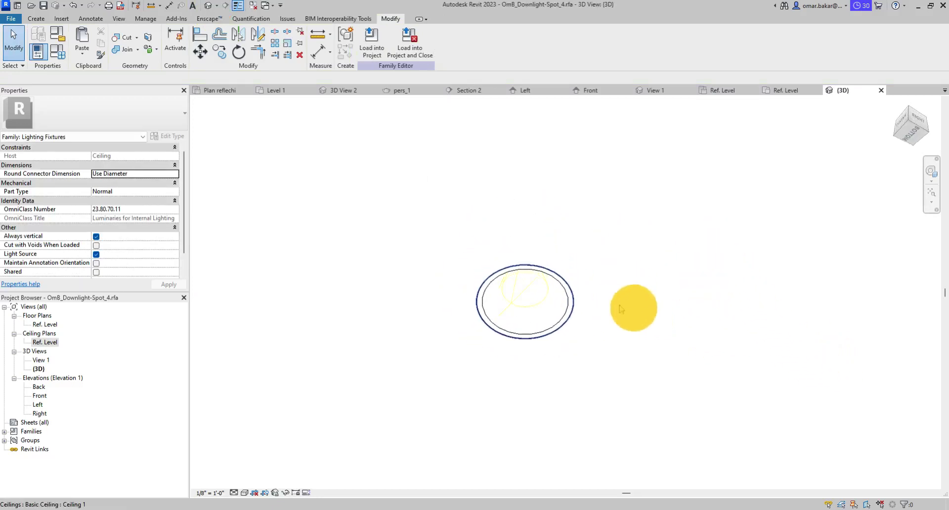
click(37, 22)
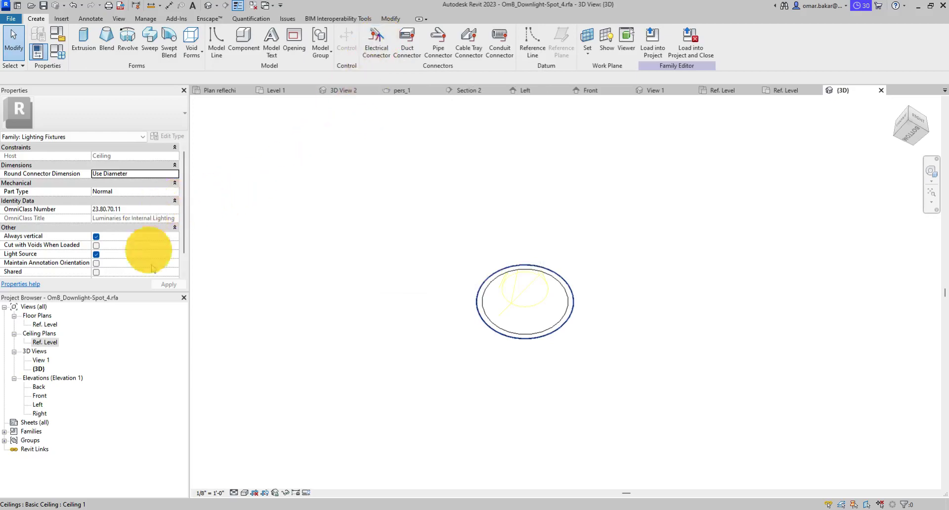
- Place an electrical connector on the fixture's outer edge in the Ref. Level ceiling plan, then start a new extrusion
double_click(46, 342)
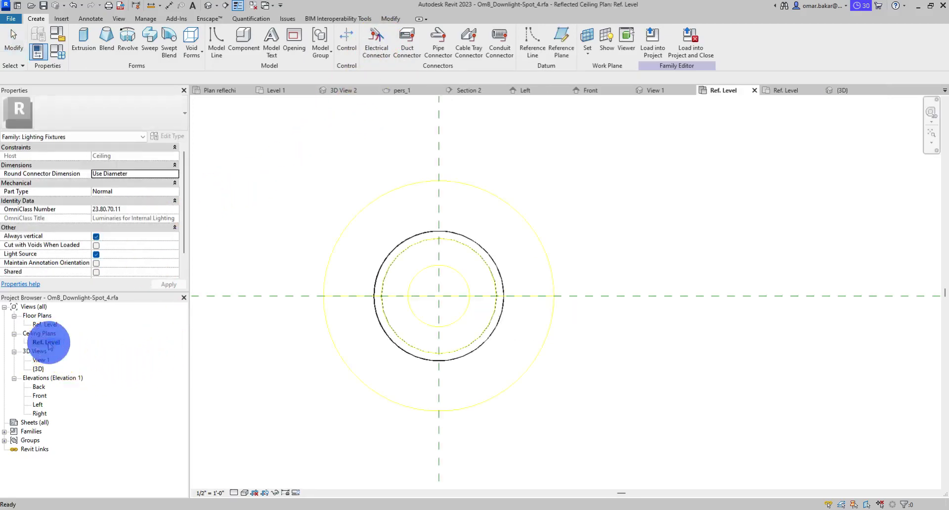
click(374, 42)
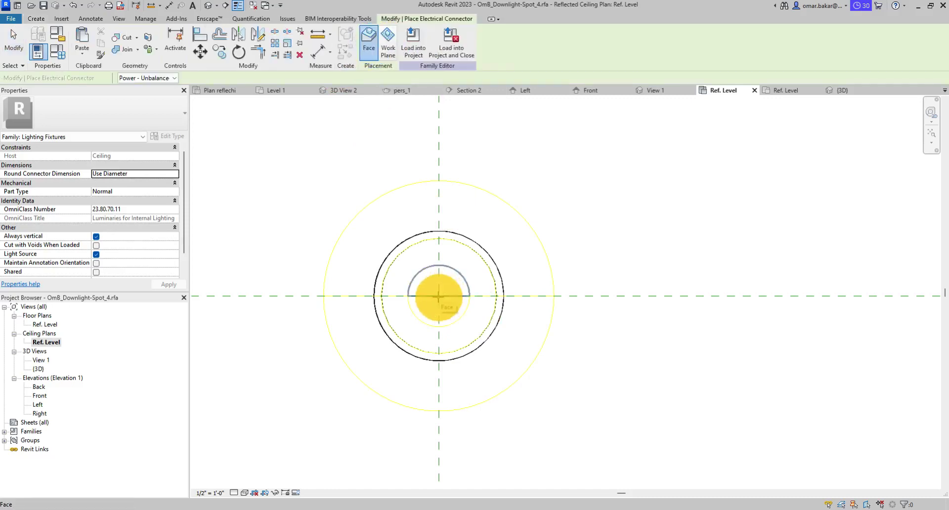
scroll(460, 310, down, 1)
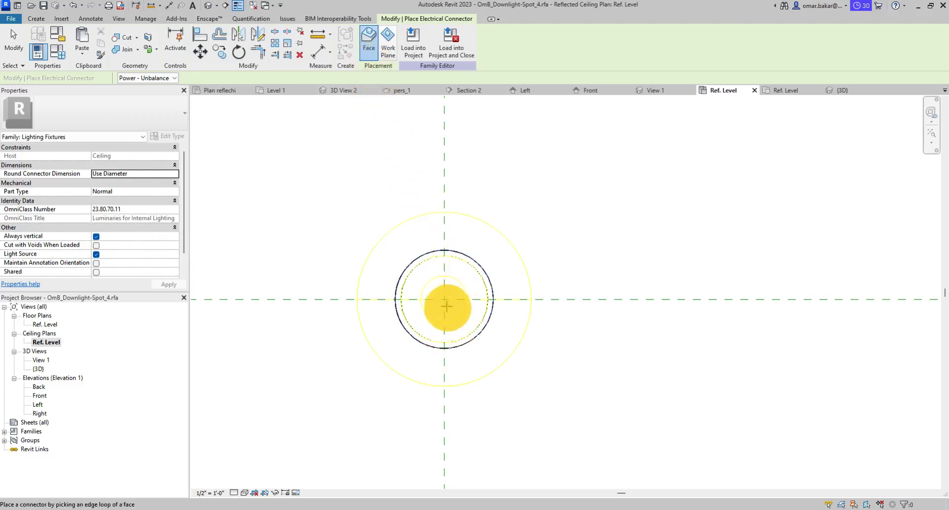
click(445, 300)
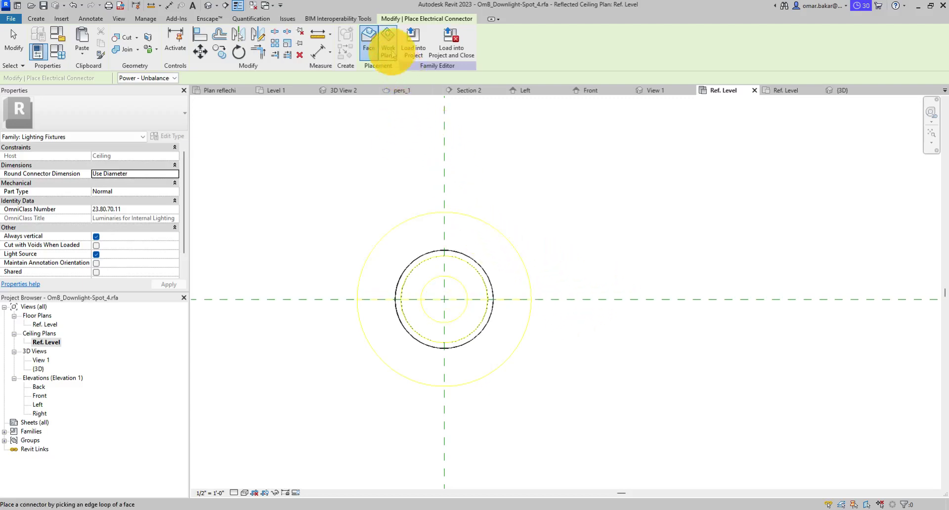
click(36, 18)
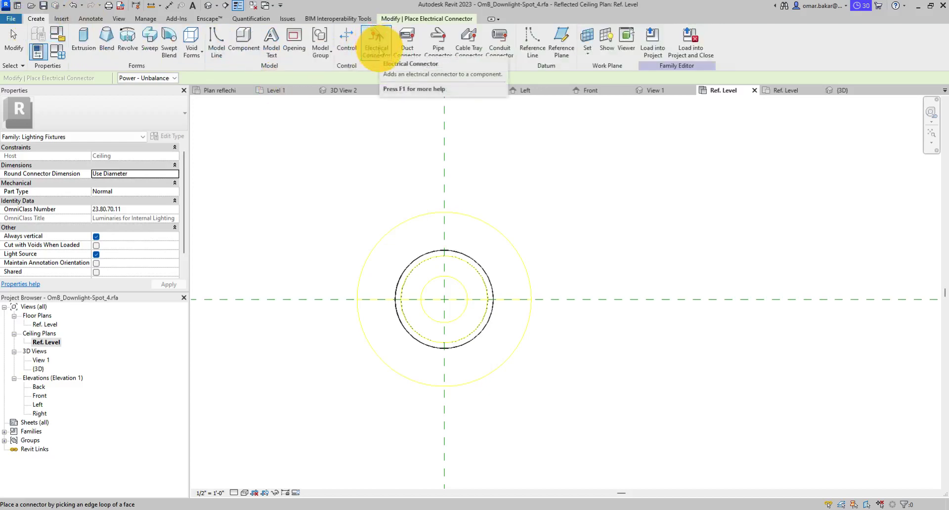
click(378, 46)
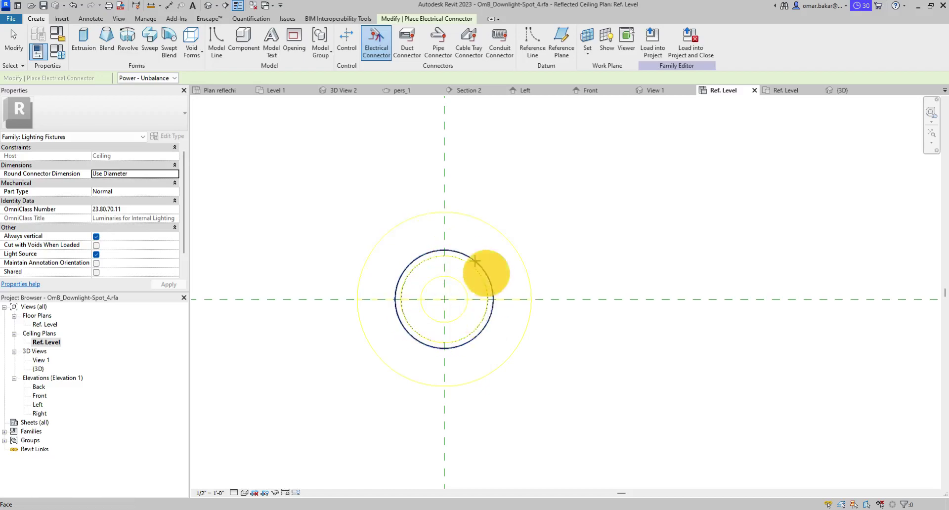
click(13, 42)
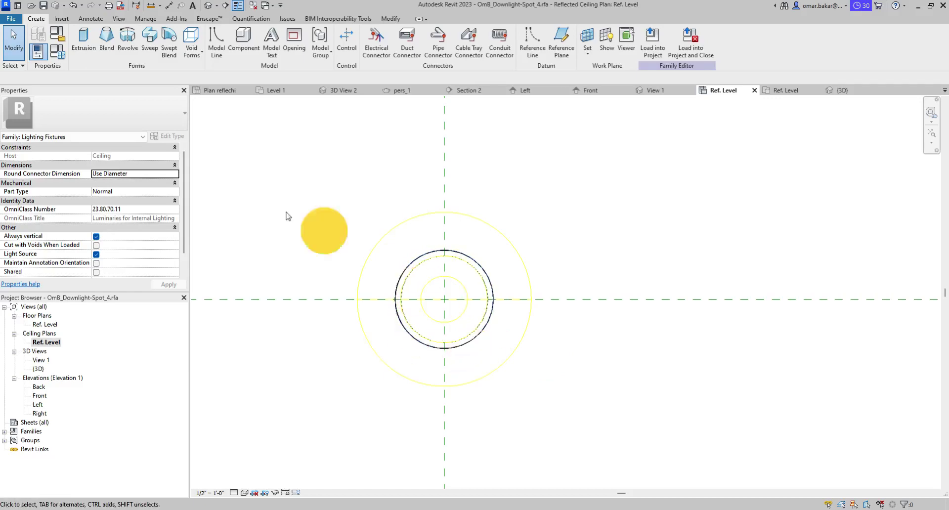
click(83, 37)
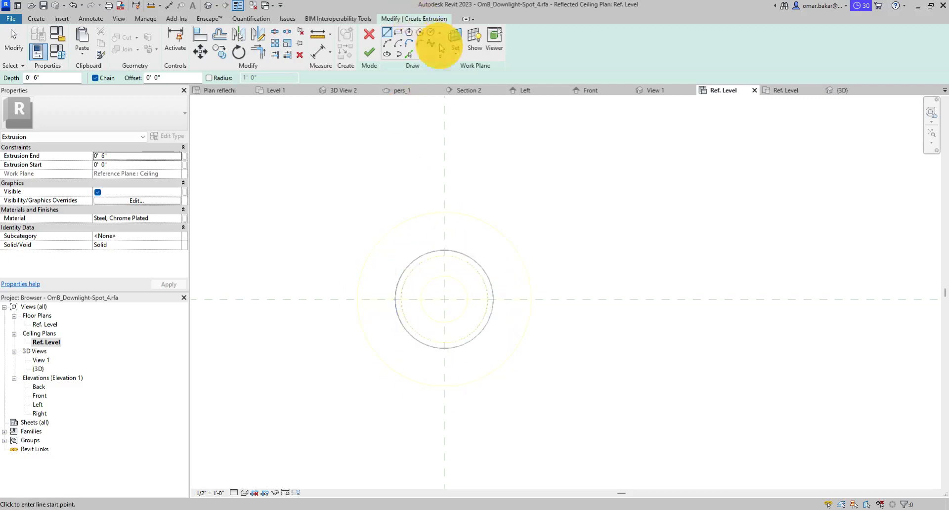
- Sketch a circle at the light-source centre and extrude it in chrome steel from 0' 6" to 0' 6 1/4"
click(431, 33)
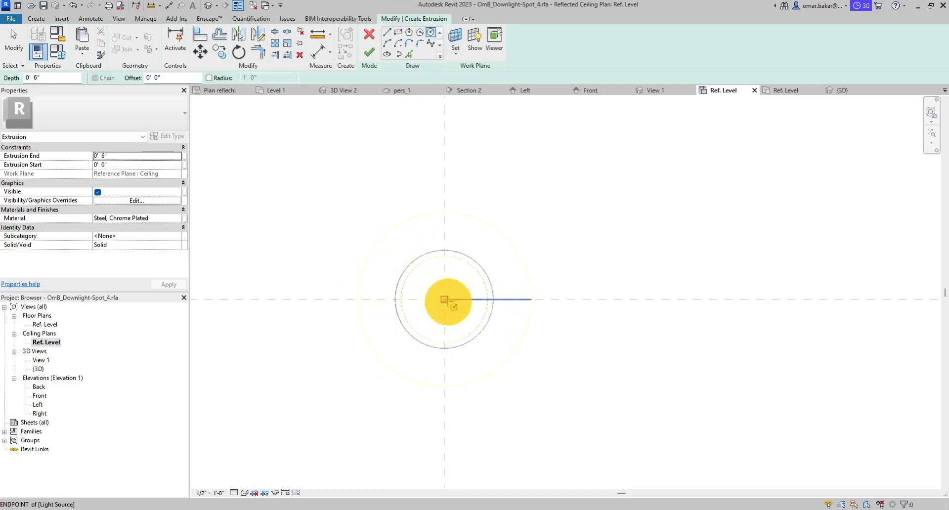
click(444, 300)
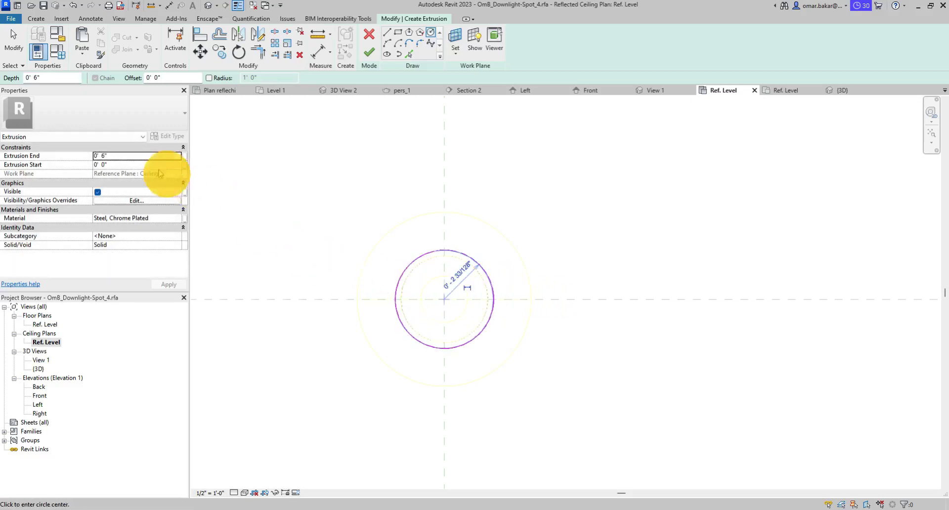
click(104, 155)
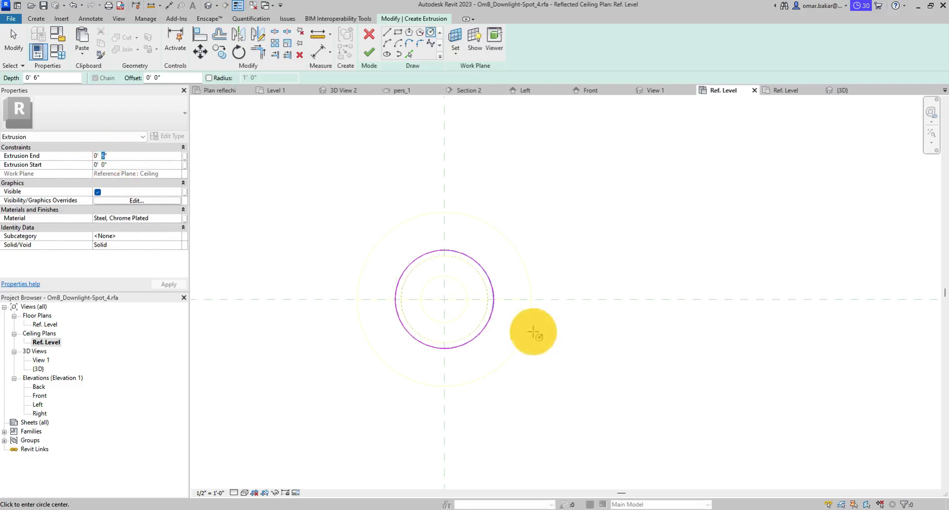
click(448, 300)
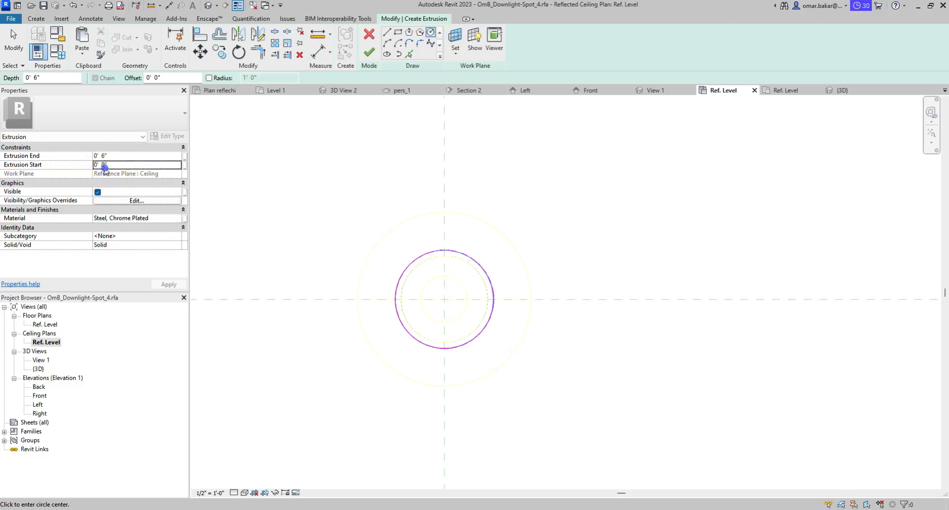
click(104, 166)
text(0 1/4)
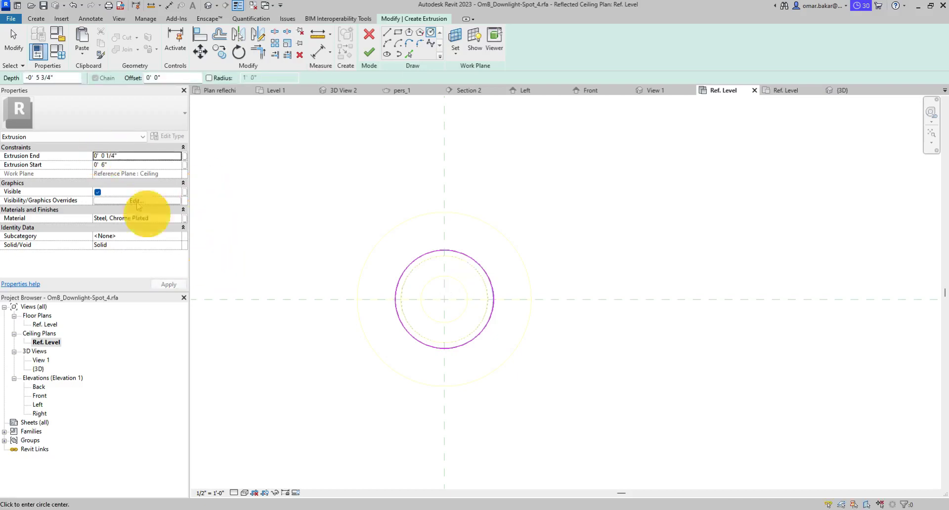
click(102, 157)
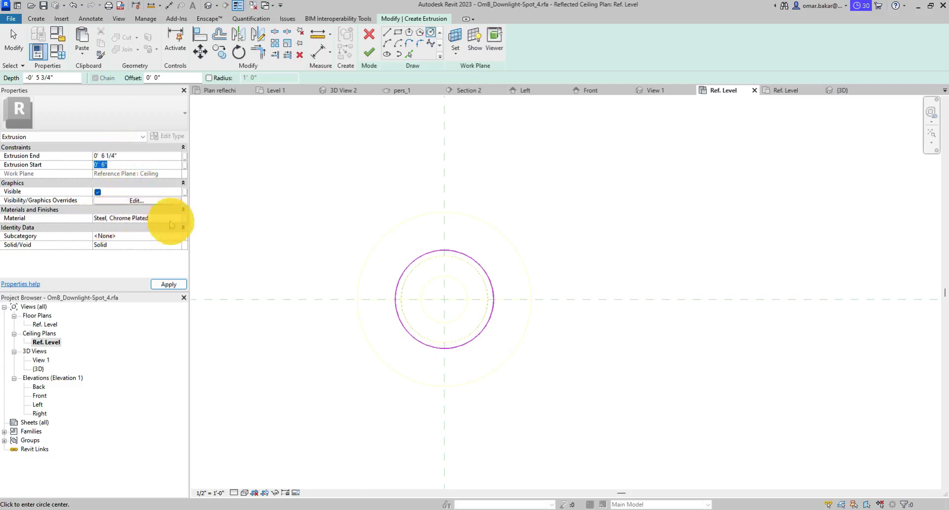
click(167, 283)
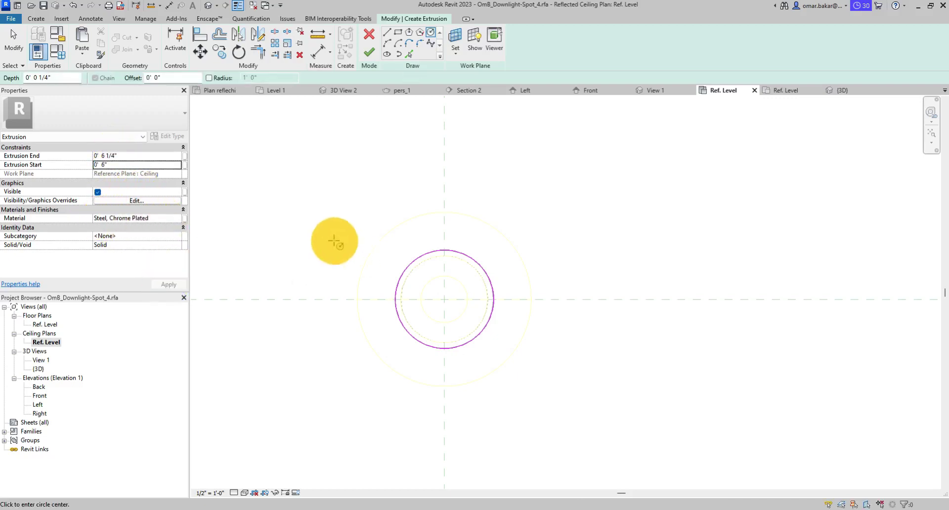
click(369, 52)
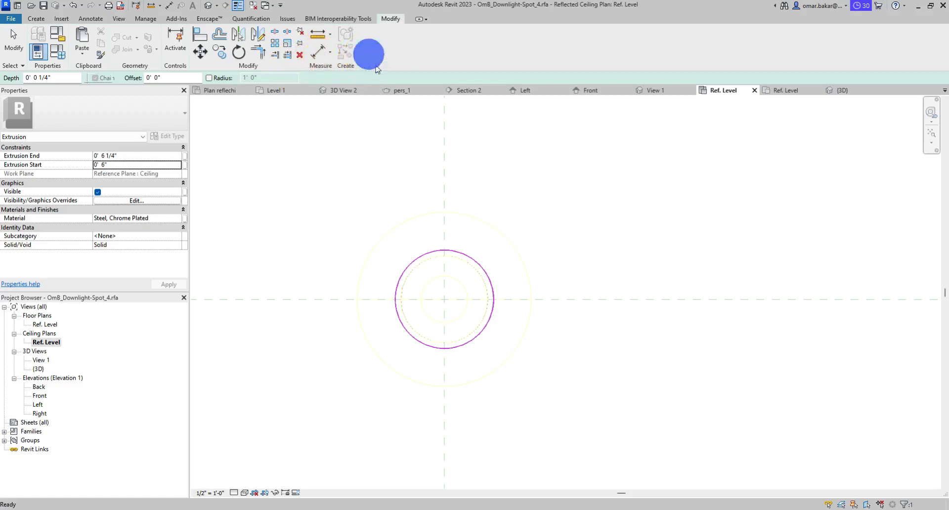
- Inspect the new thin disc from the side in 3D, then show the Front elevation
click(210, 9)
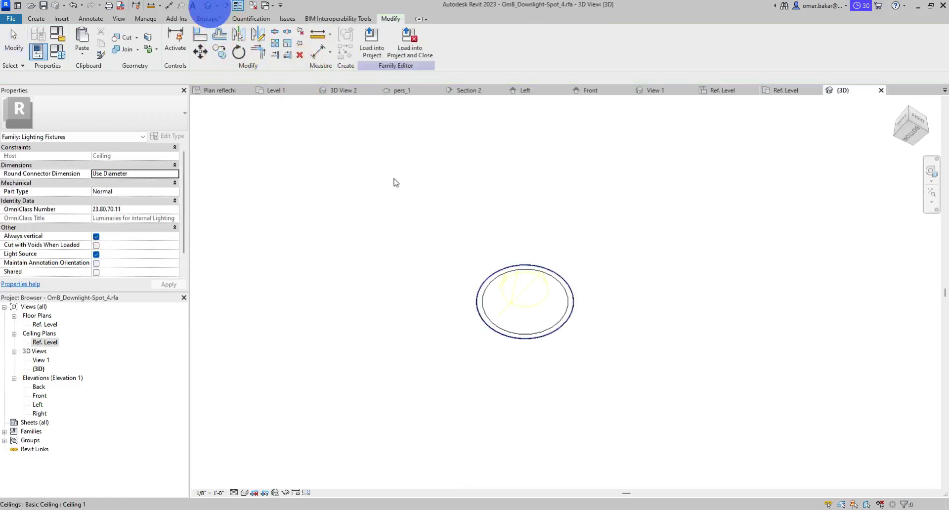
mouse_move(588, 317)
shift+middle_down()
mouse_move(594, 489)
mouse_move(451, 240)
shift+middle_up()
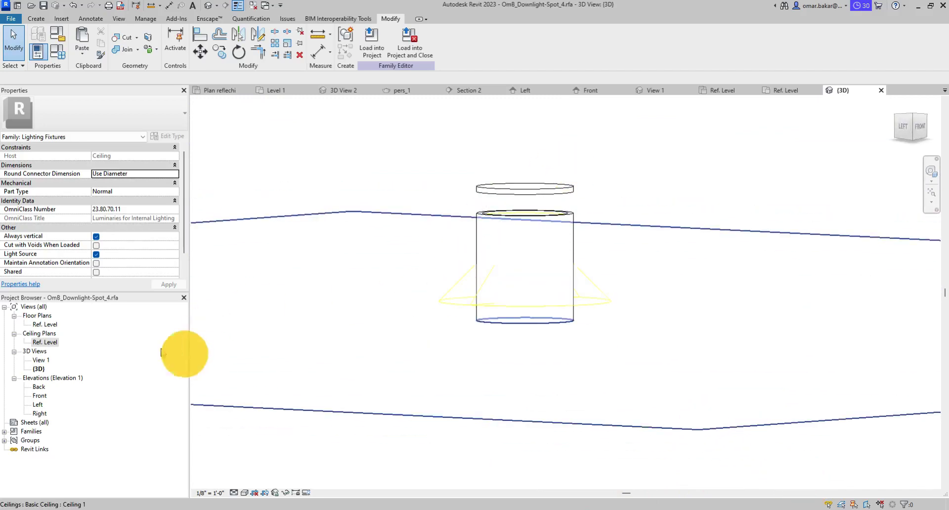
double_click(42, 396)
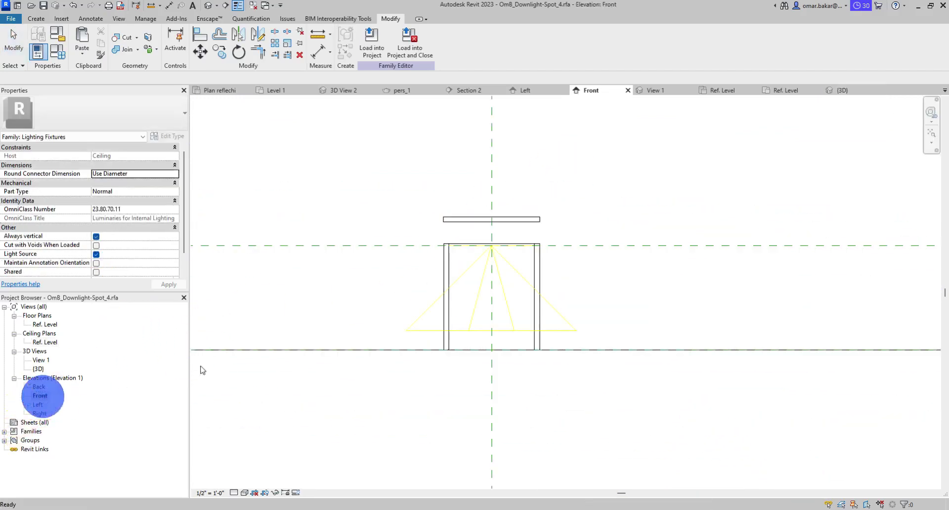
- Align the chrome cylinder's top flush with the underside of the thin chrome disc
click(200, 34)
click(533, 242)
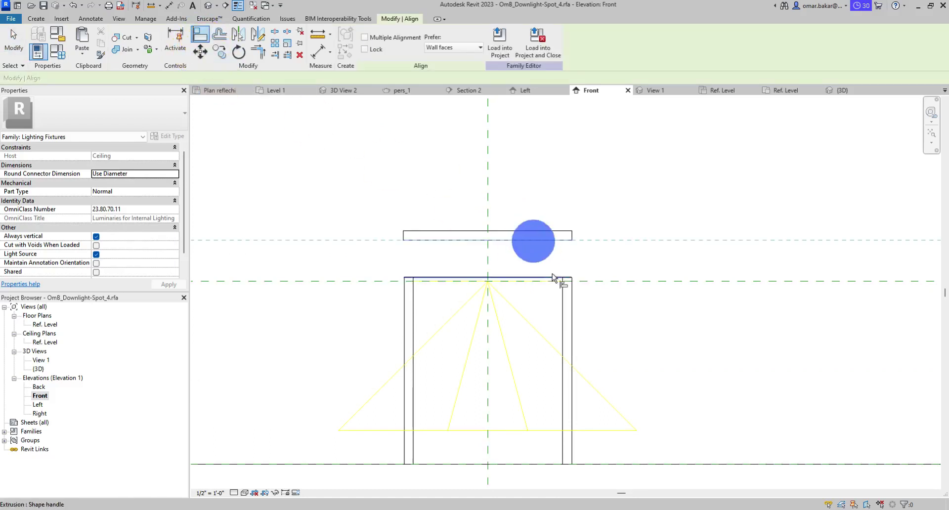
click(553, 276)
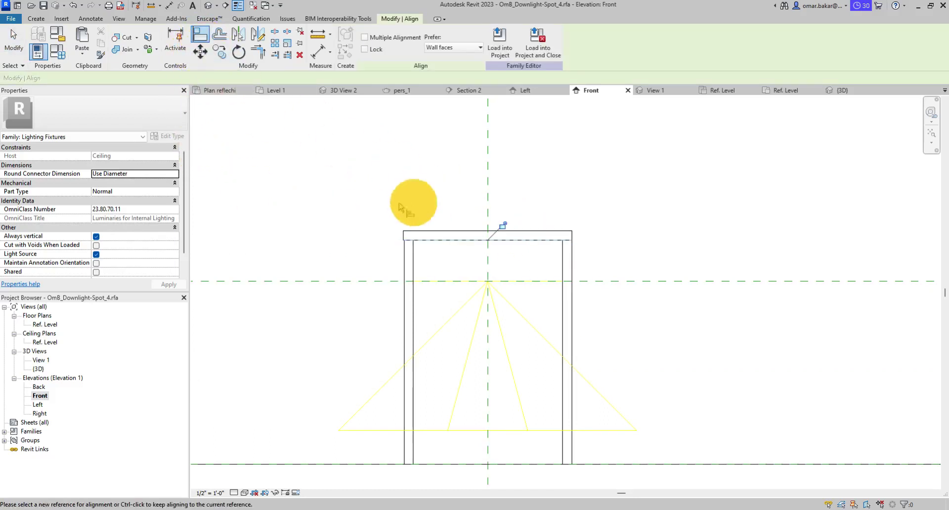
click(14, 42)
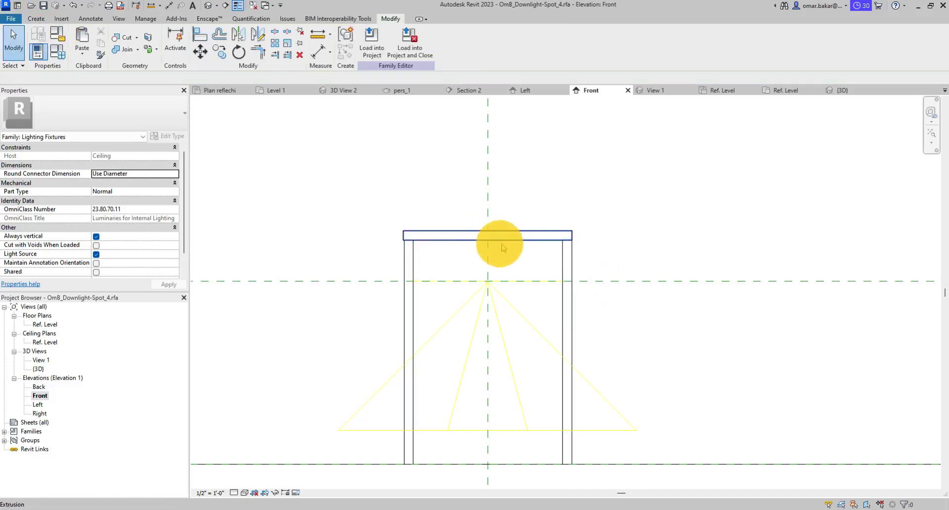
key(ctrl+z)
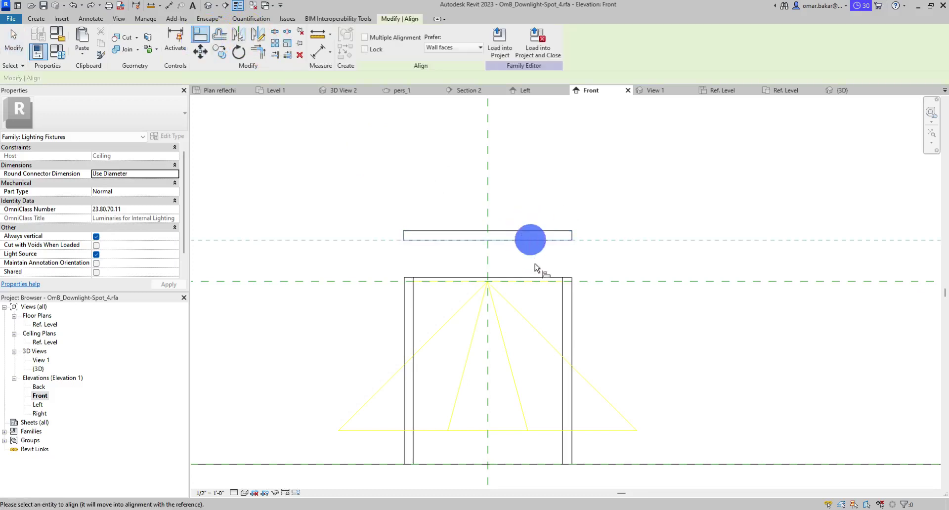
click(533, 277)
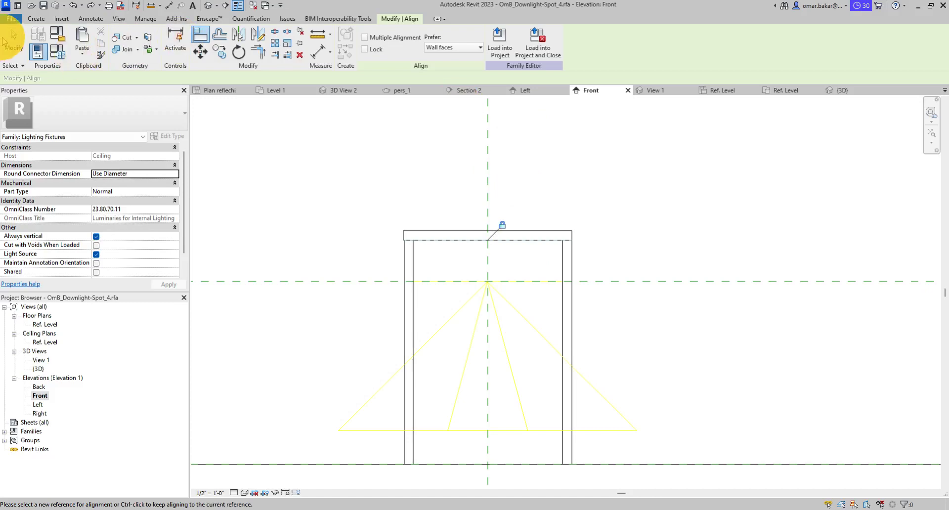
click(13, 40)
click(591, 281)
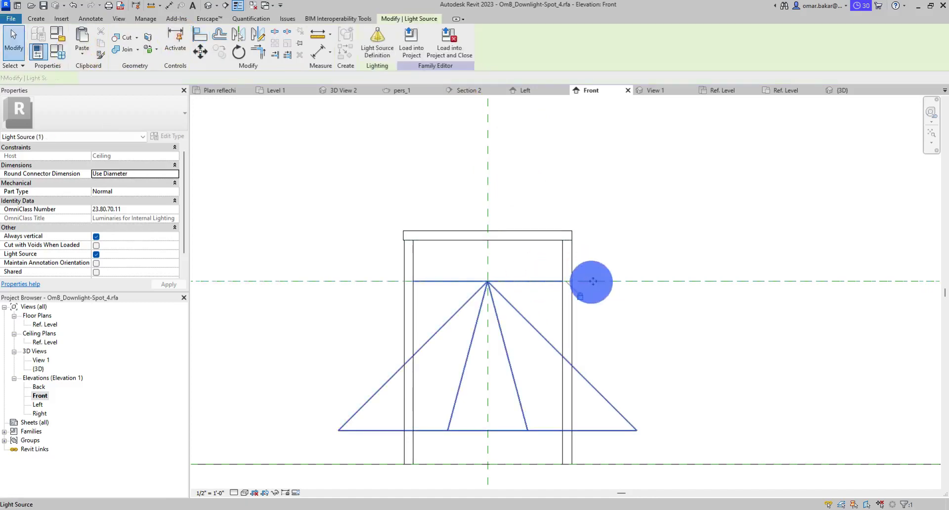
- Raise the light source to the fixture top and turn on Emit Shape Visible in Rendering in Family Types
drag(592, 281, 593, 243)
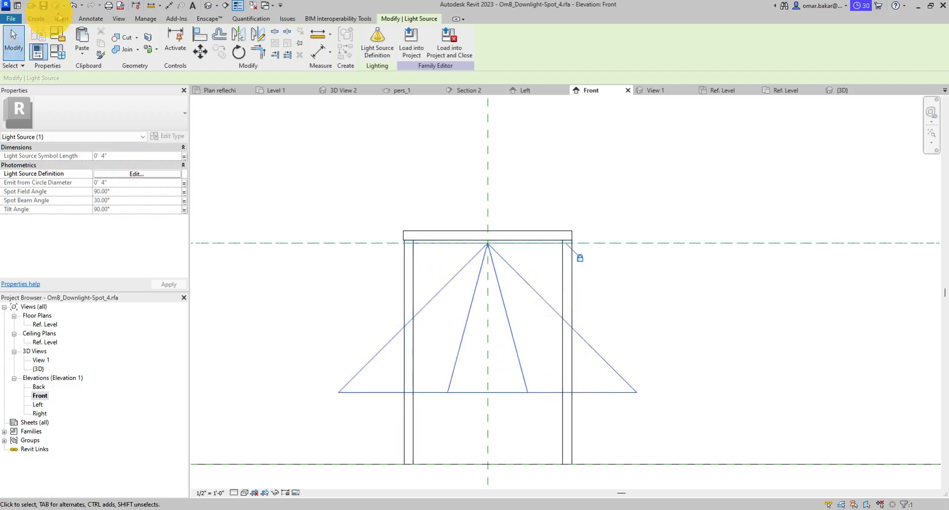
click(58, 52)
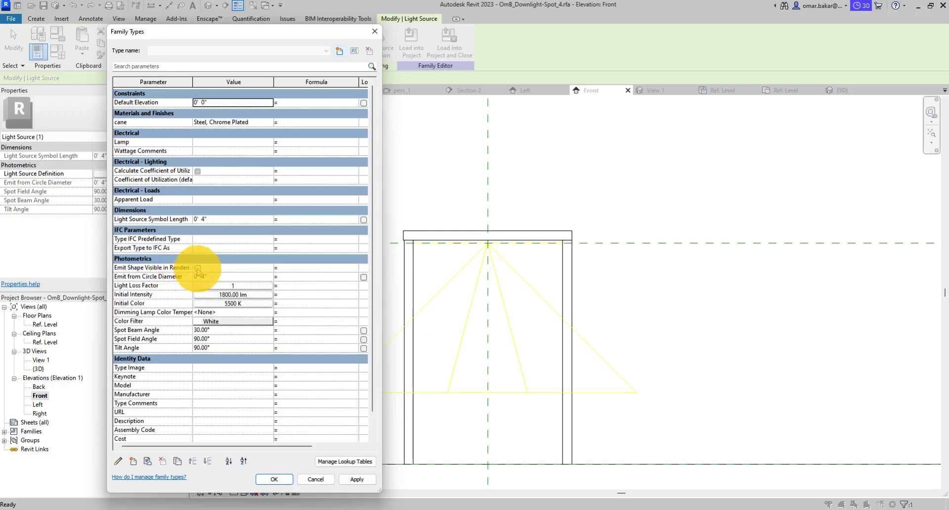
click(198, 268)
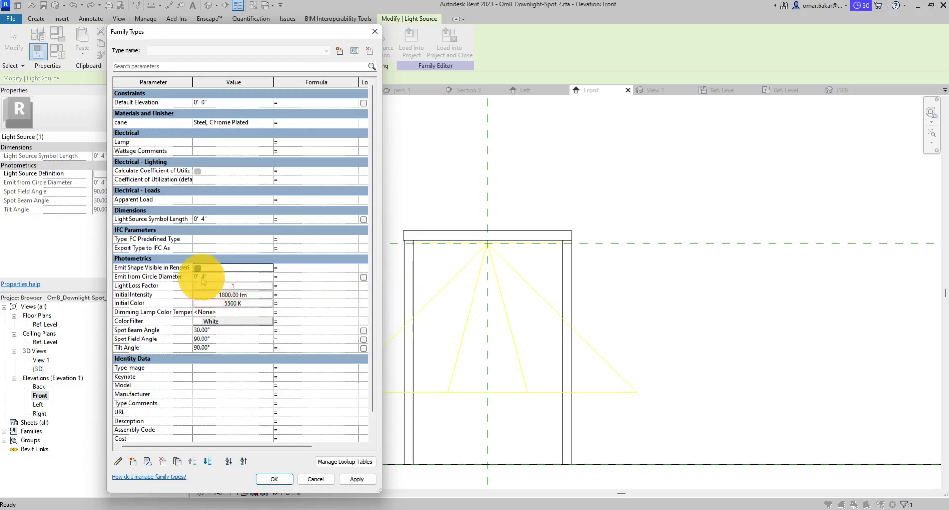
click(197, 268)
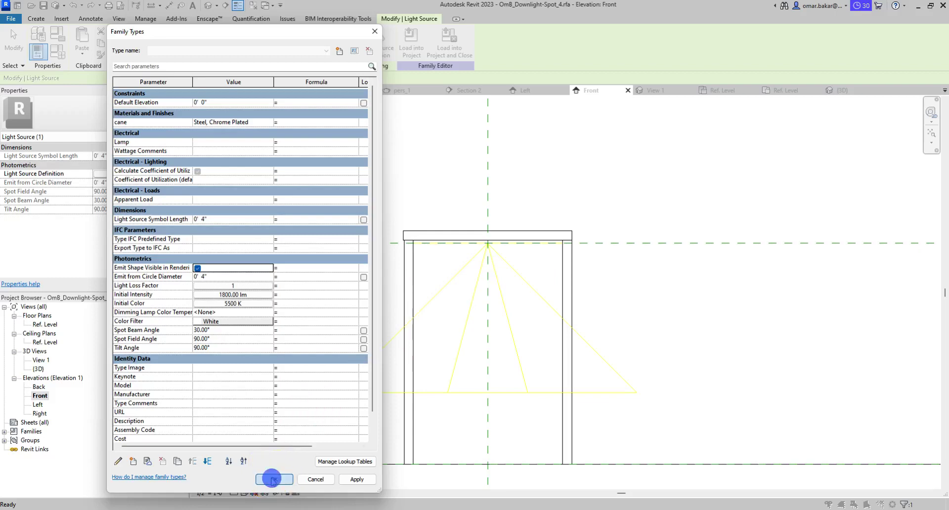
click(273, 479)
middle_drag(483, 391, 488, 297)
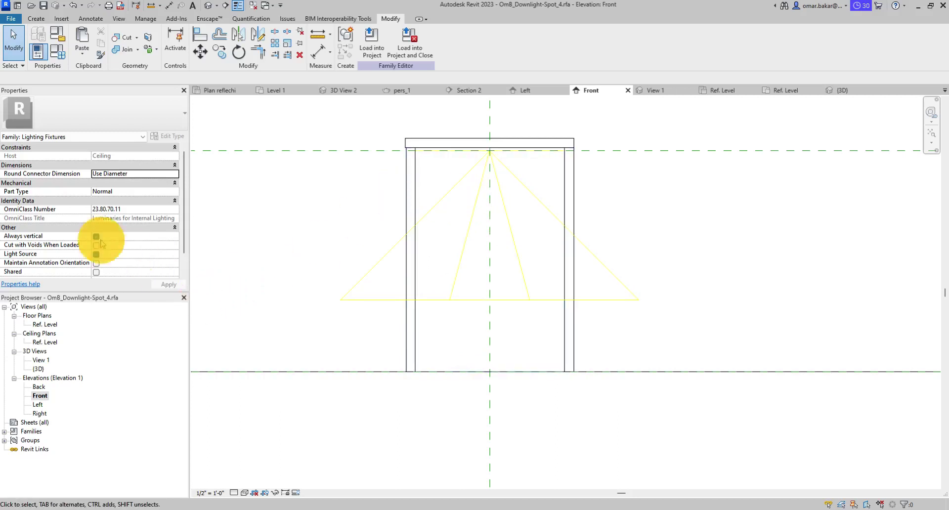
- Place an electrical connector at the downlight's centre in the Ref. Level ceiling plan
double_click(47, 342)
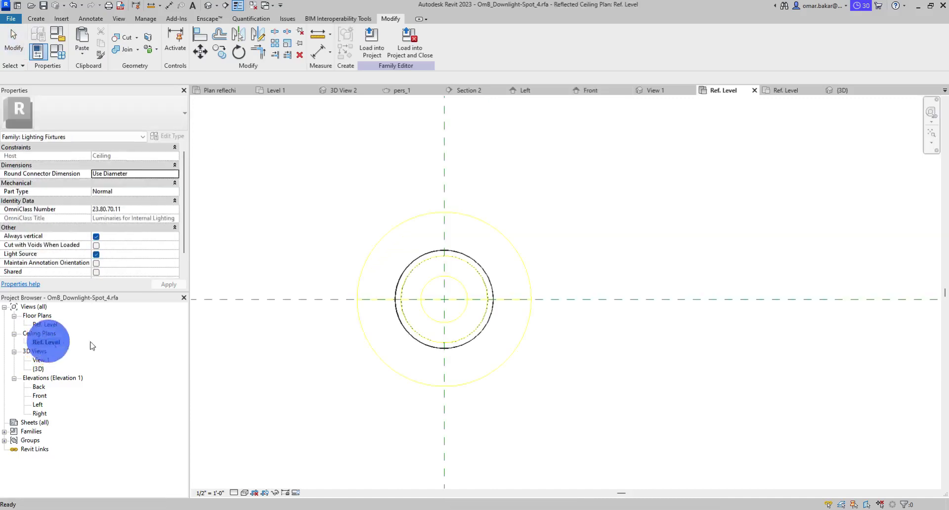
click(37, 19)
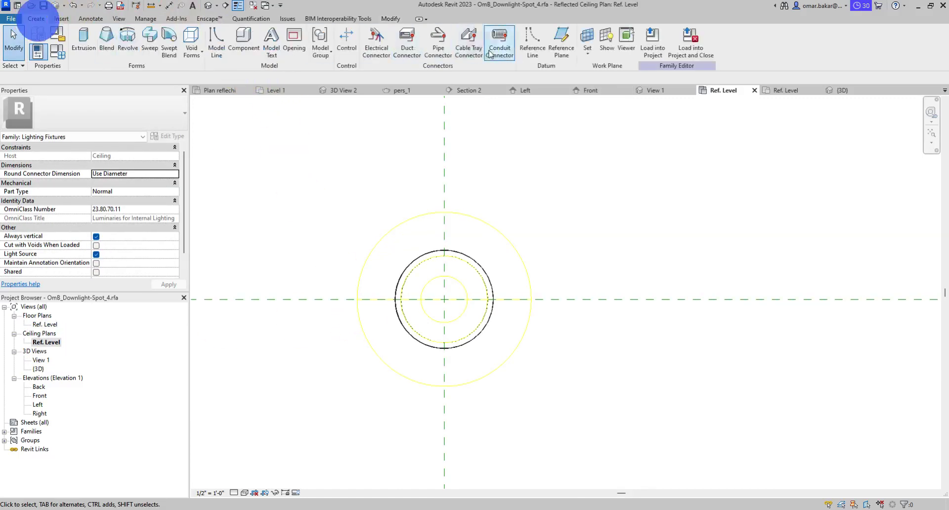
click(377, 54)
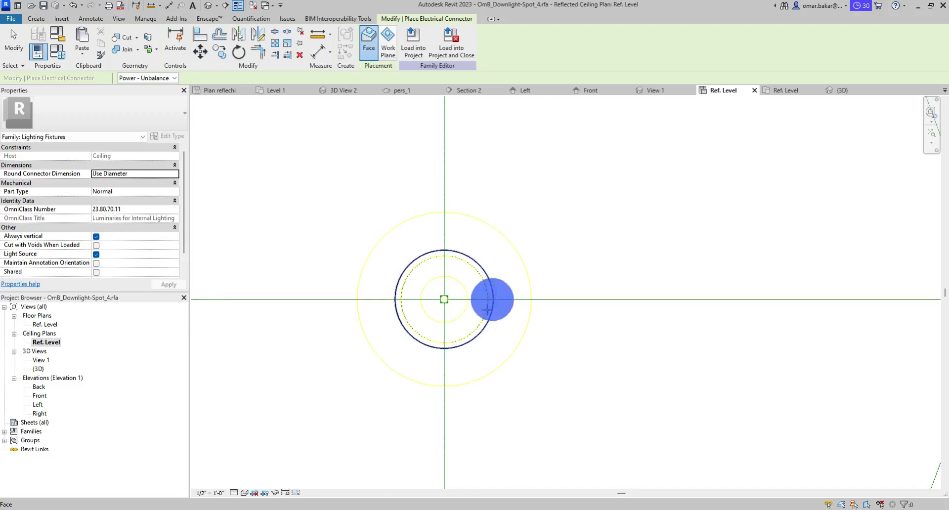
scroll(436, 320, up, 4)
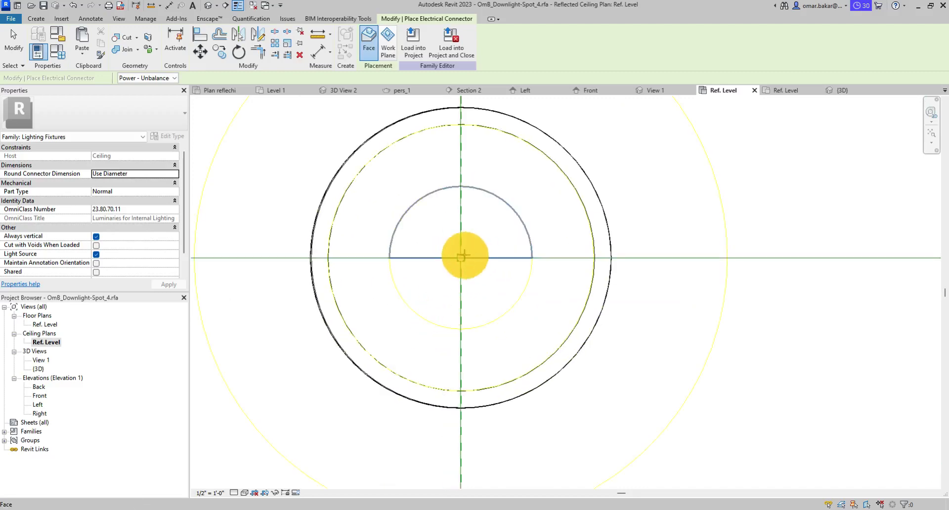
click(464, 254)
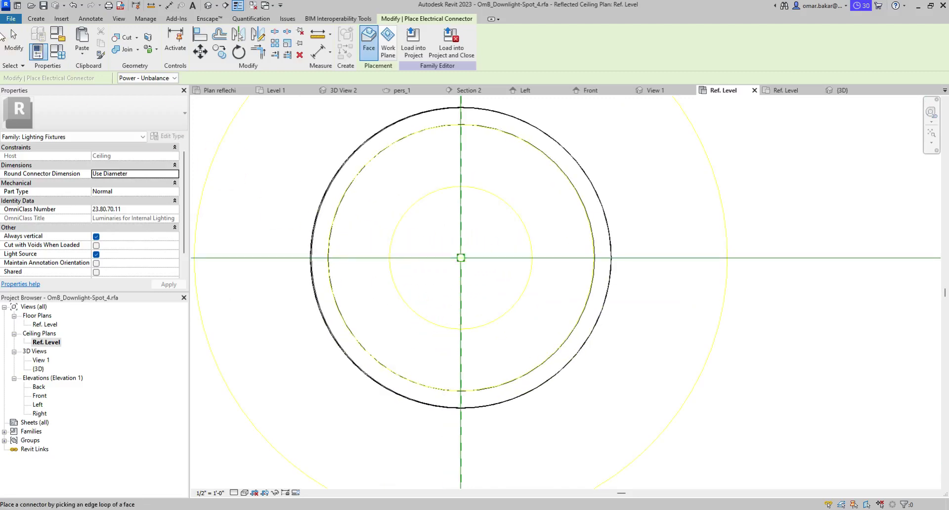
- Review the connector's System Type without changing it, finish placing, and zoom out
click(145, 79)
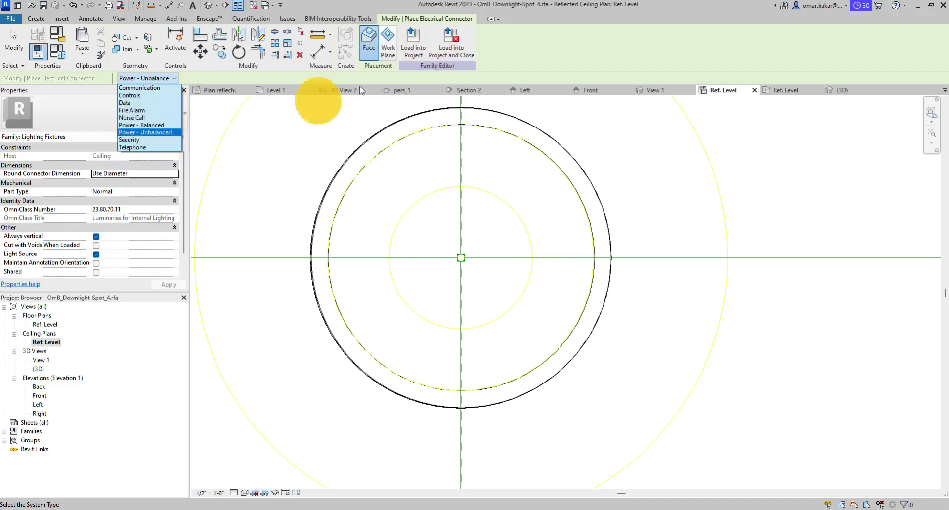
click(490, 38)
key(Escape)
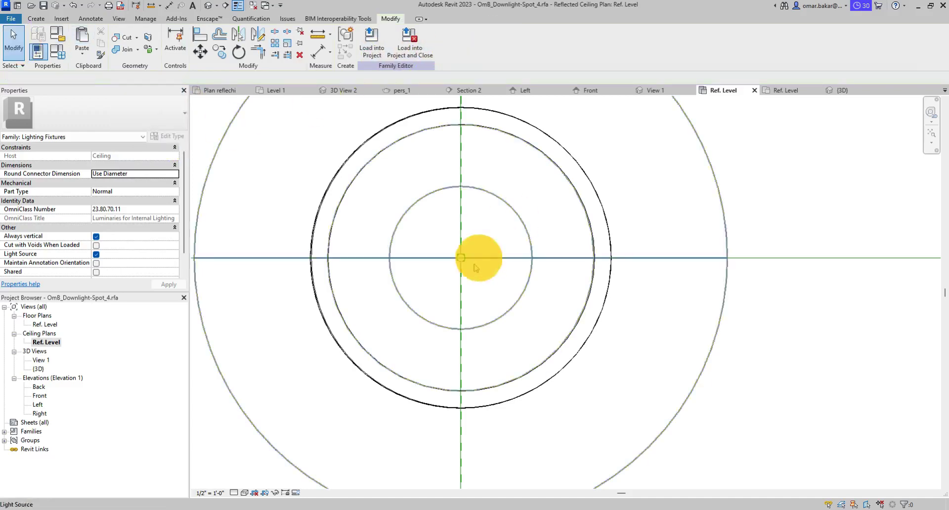
scroll(497, 247, down, 2)
scroll(474, 251, down, 1)
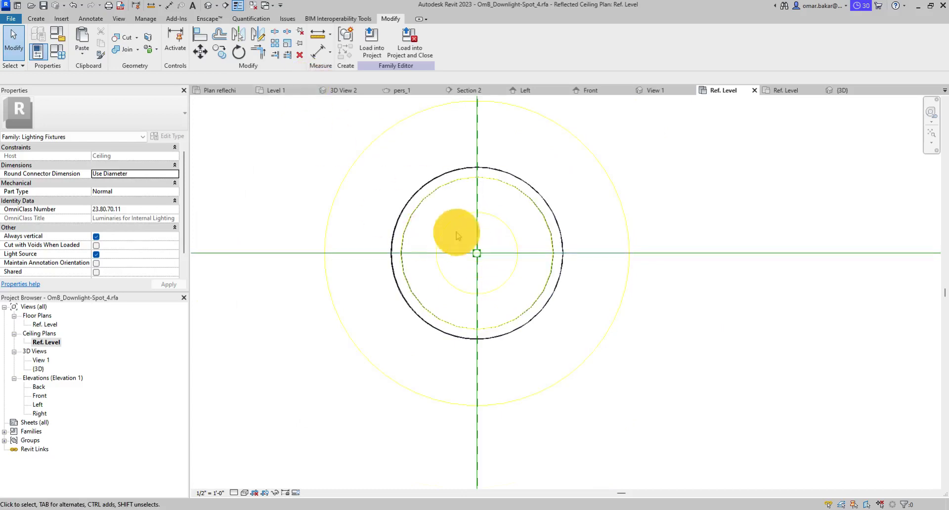
scroll(471, 248, down, 1)
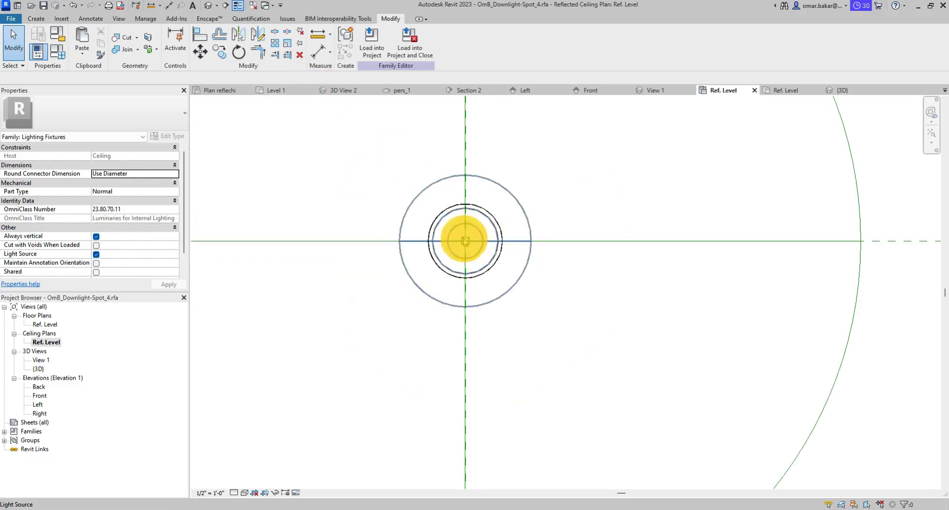
scroll(465, 241, down, 1)
scroll(465, 241, down, 1)
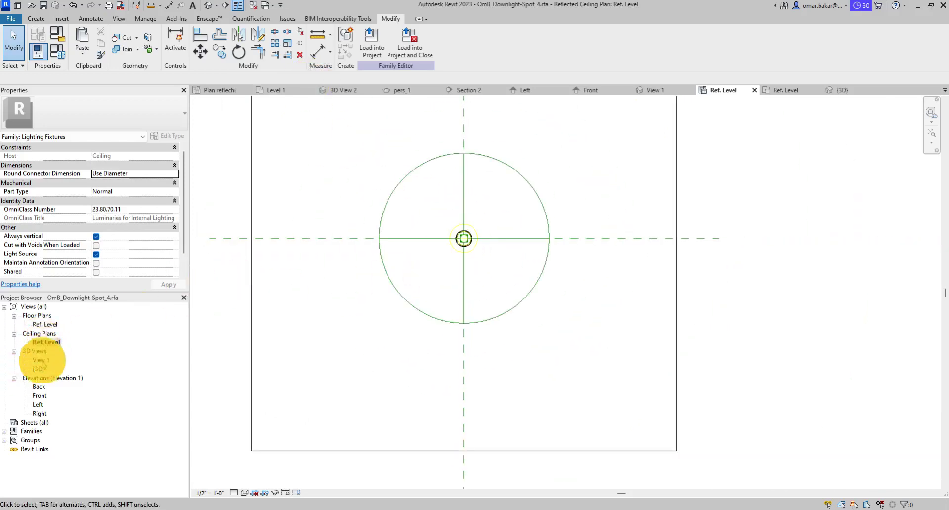
- Inspect the power connector atop the housing in the Front elevation
double_click(39, 395)
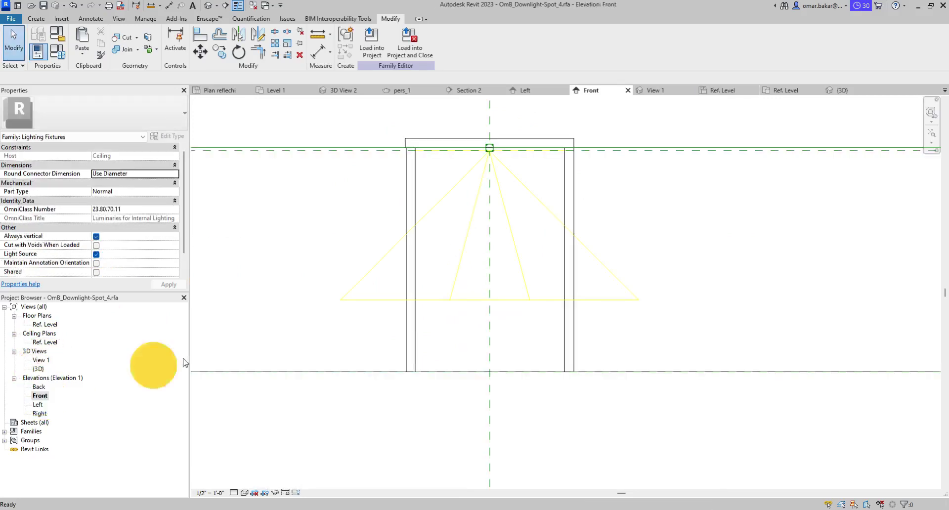
scroll(495, 139, up, 1)
scroll(470, 222, up, 6)
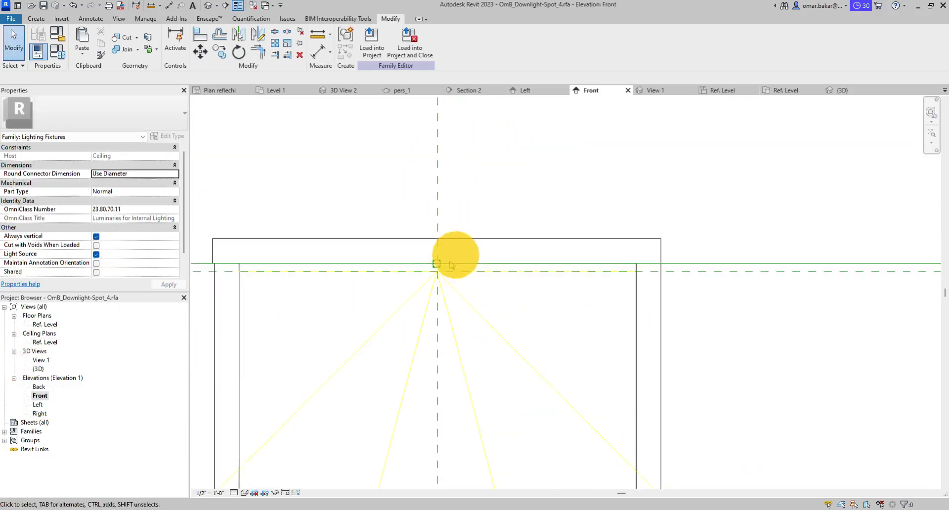
scroll(414, 289, up, 2)
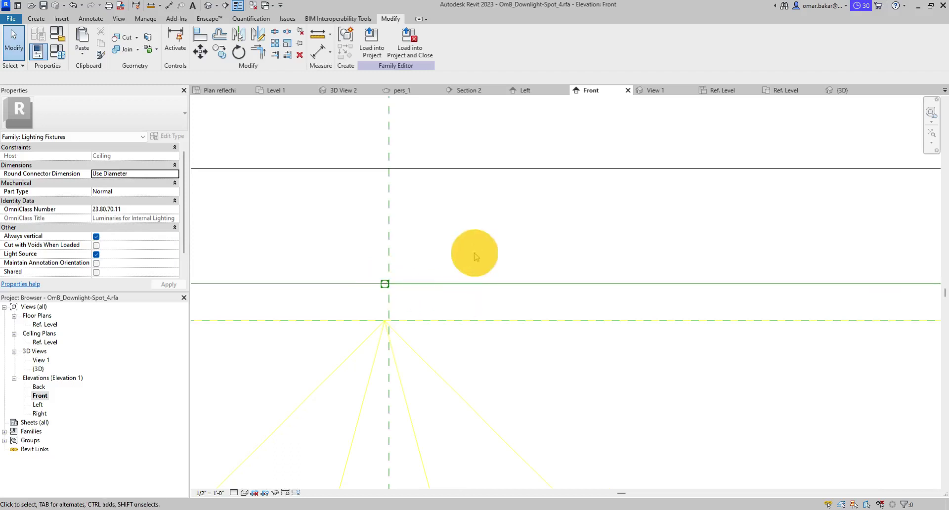
scroll(477, 256, down, 3)
scroll(478, 256, down, 3)
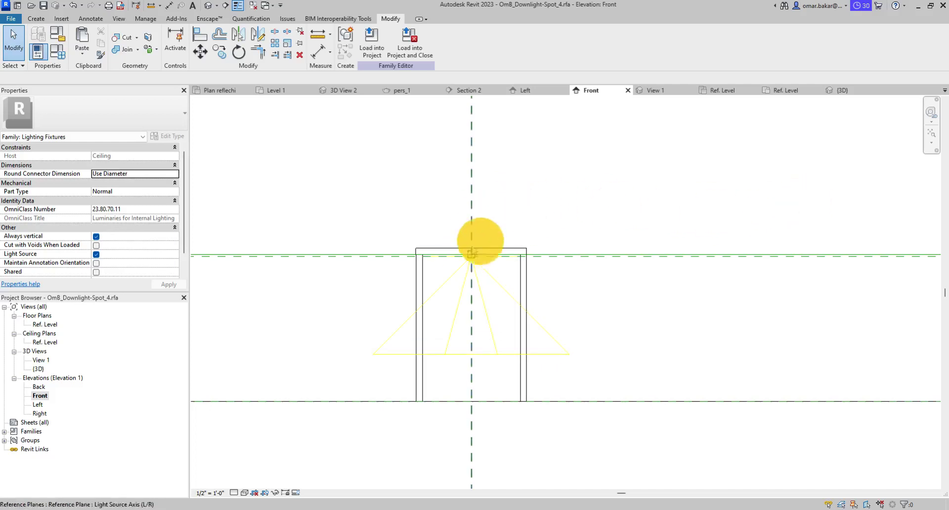
scroll(547, 242, down, 2)
scroll(538, 246, down, 1)
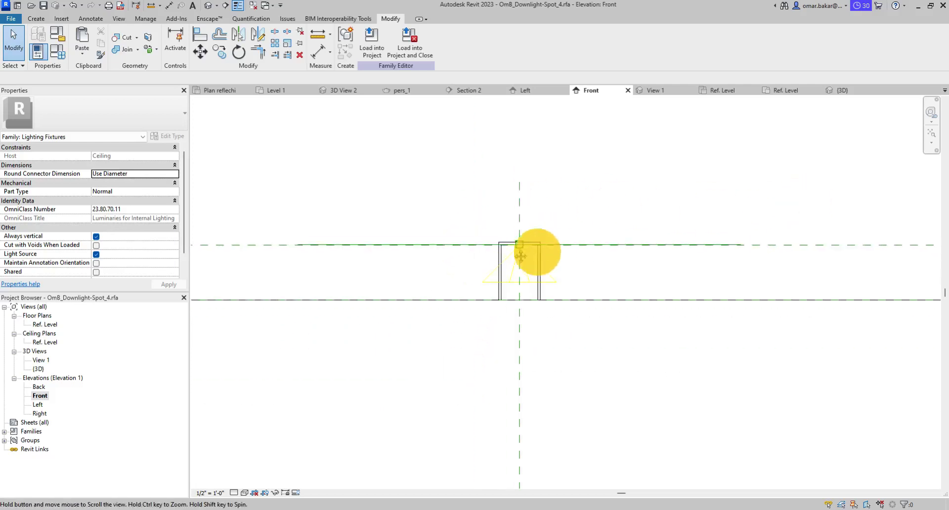
- Save OmB_Downlight-Spot_4 and load it into Office.rvt, overwriting the existing version
click(44, 6)
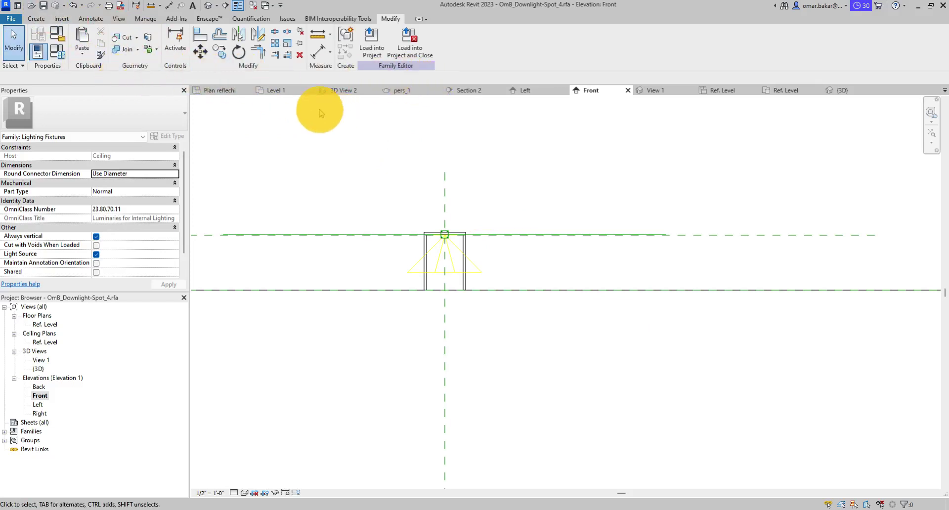
click(372, 44)
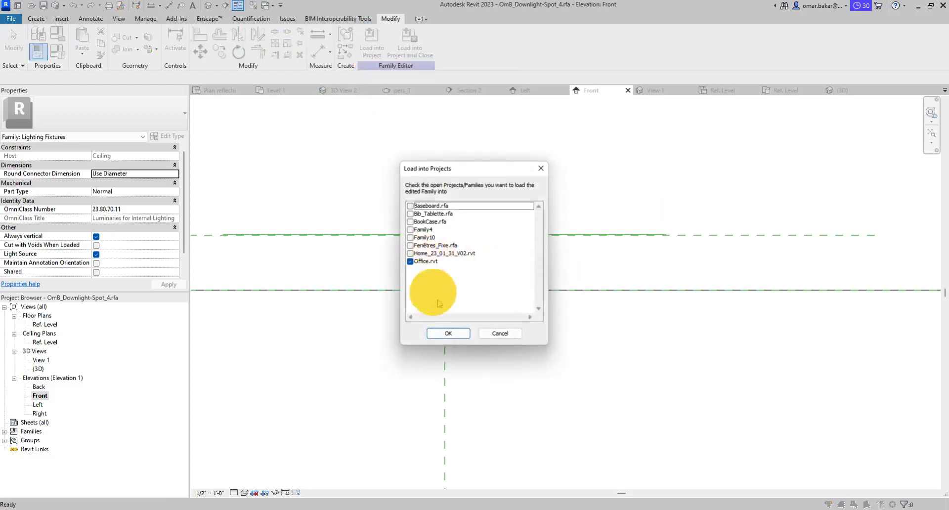
click(450, 333)
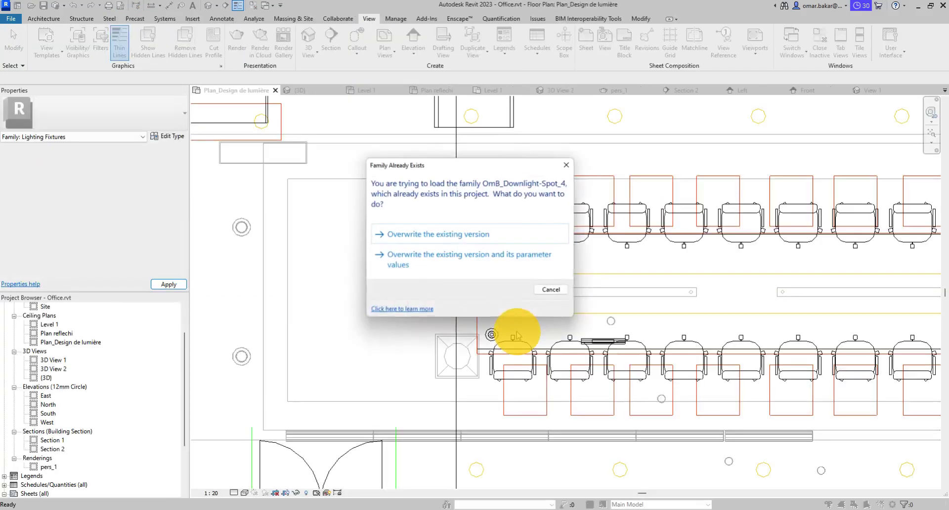
click(445, 234)
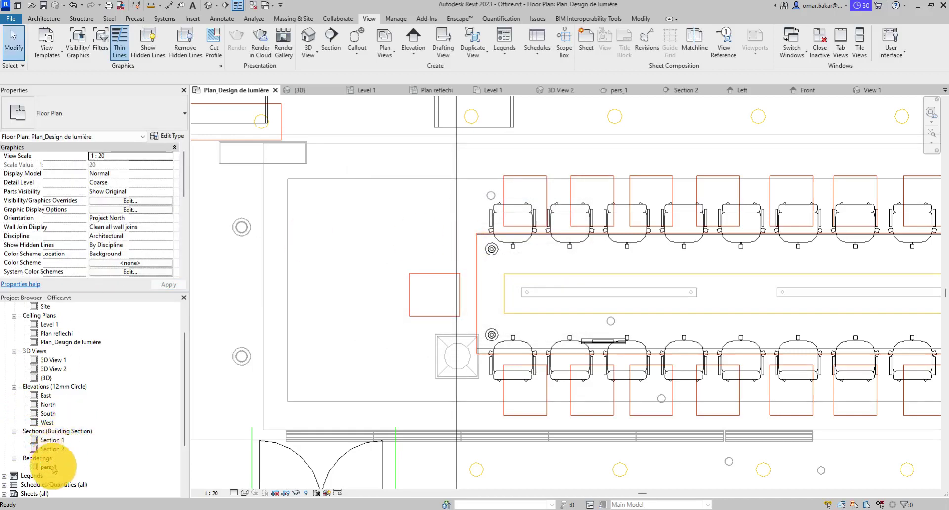
- Render 3D View 2 at Draft quality with Interior: Artificial only lighting
double_click(54, 369)
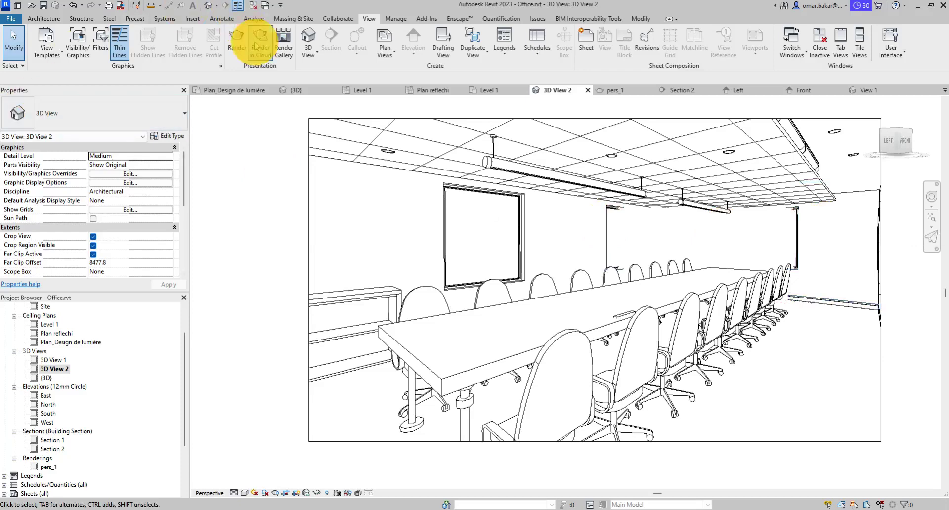
click(238, 44)
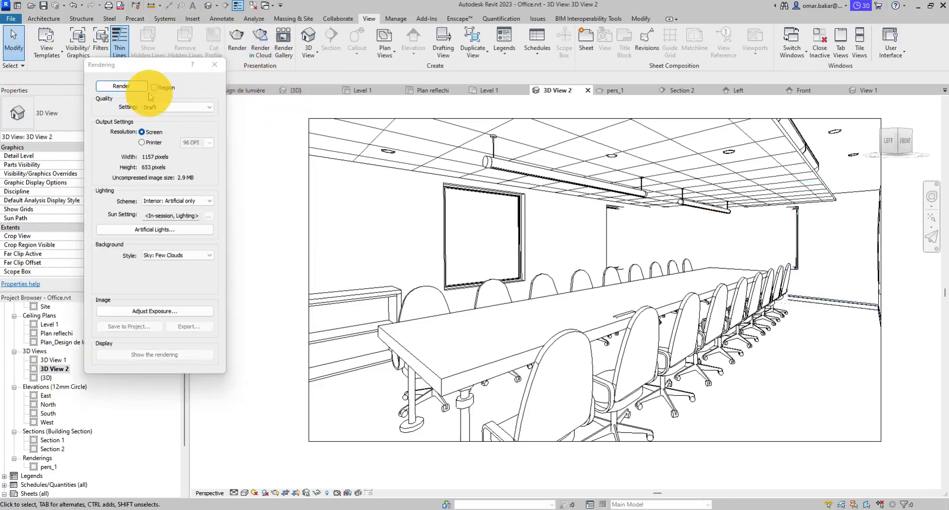
click(122, 86)
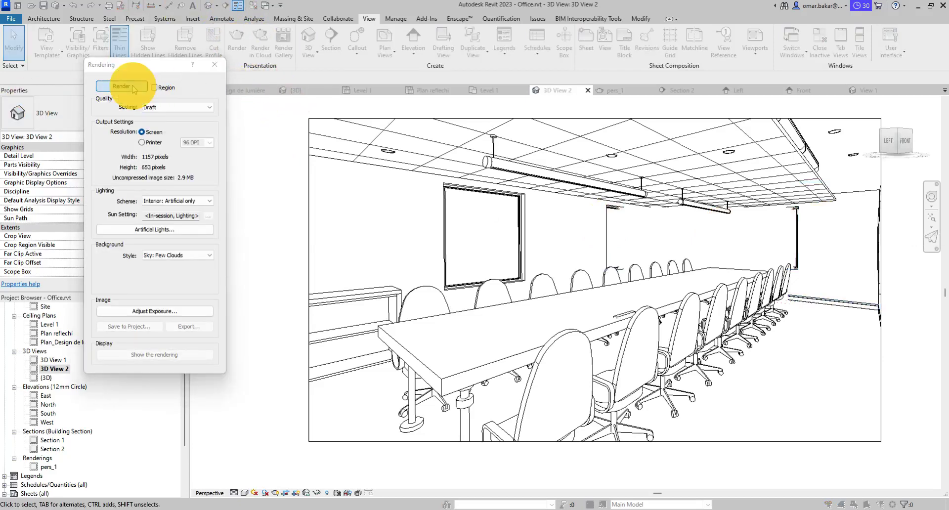